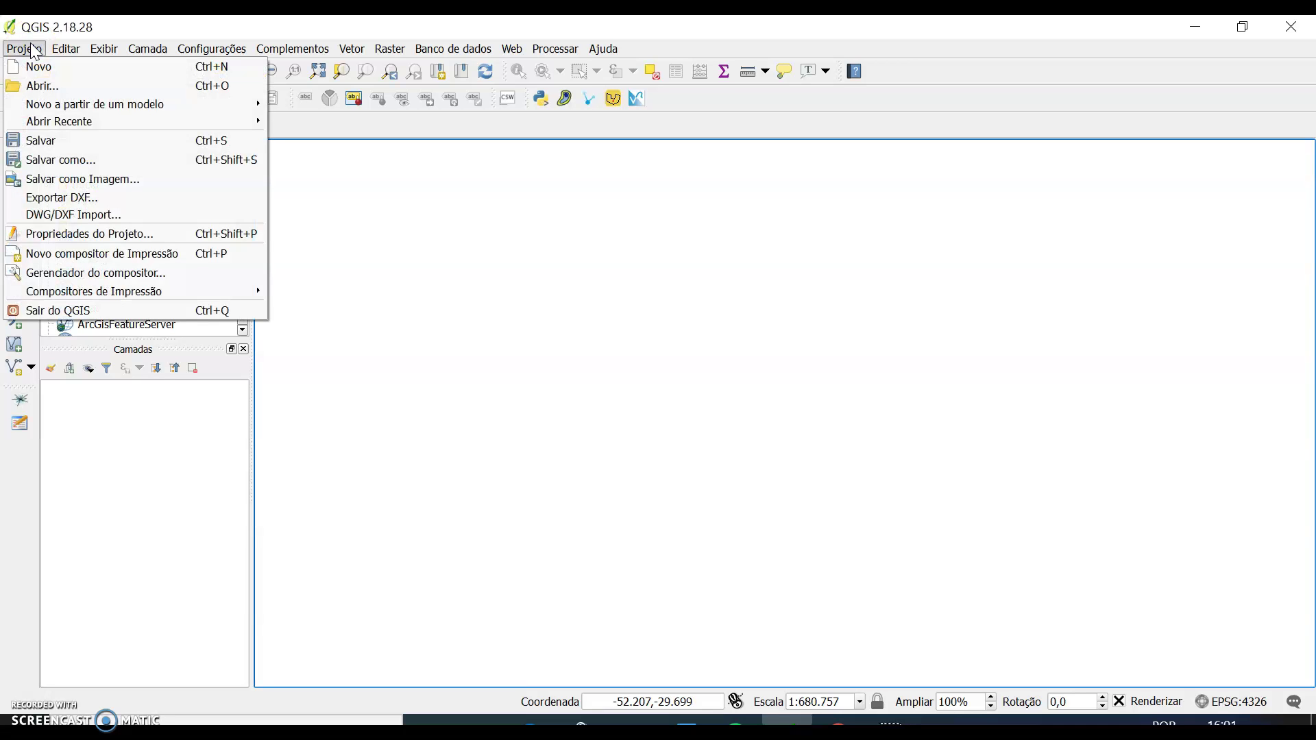
# - Open the project PROJETO_TT.qgs from the EXERCICIO MAPAS folder
pyautogui.click(68, 87)
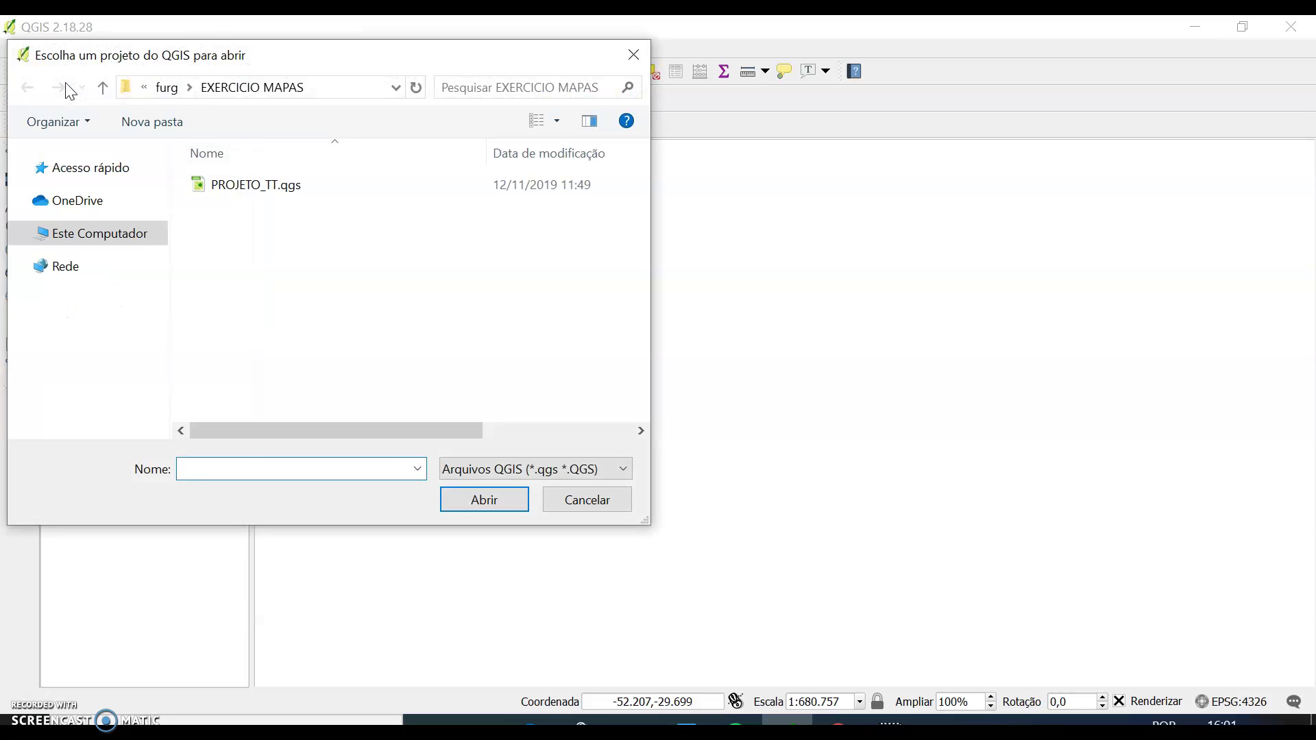
pyautogui.click(271, 194)
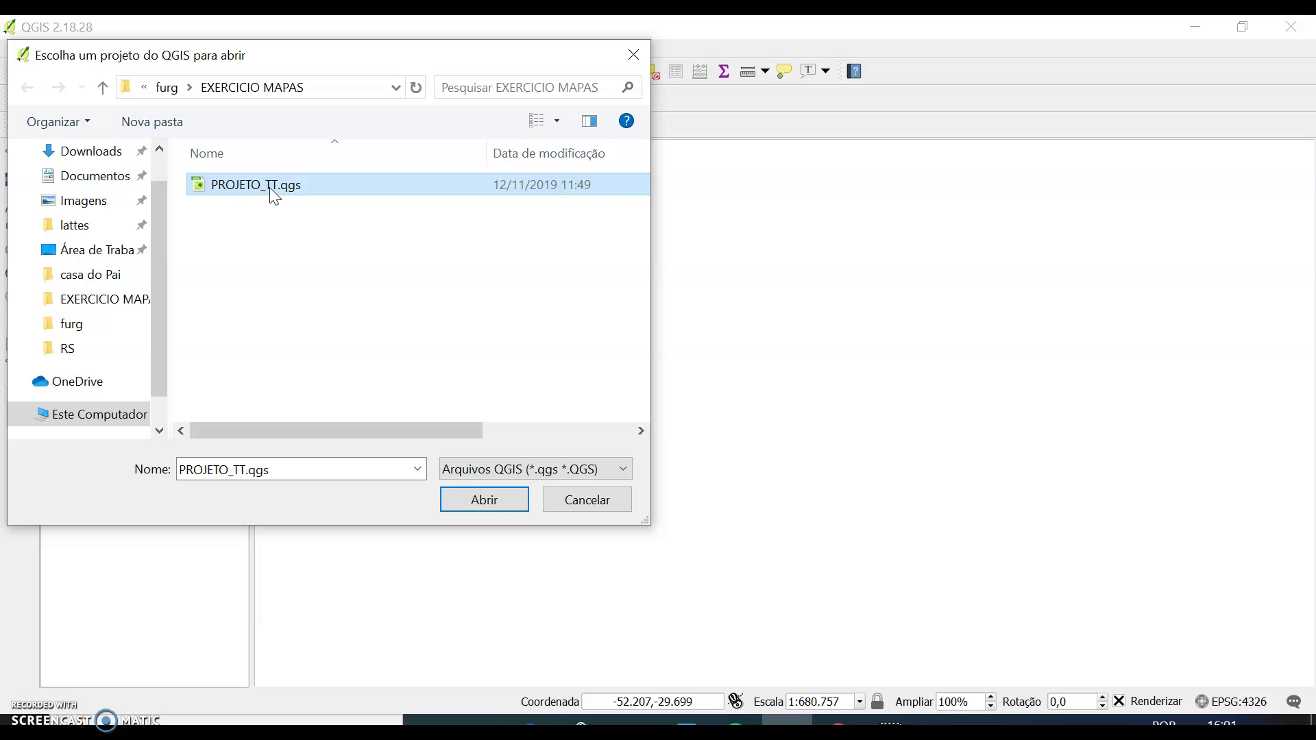
pyautogui.click(487, 504)
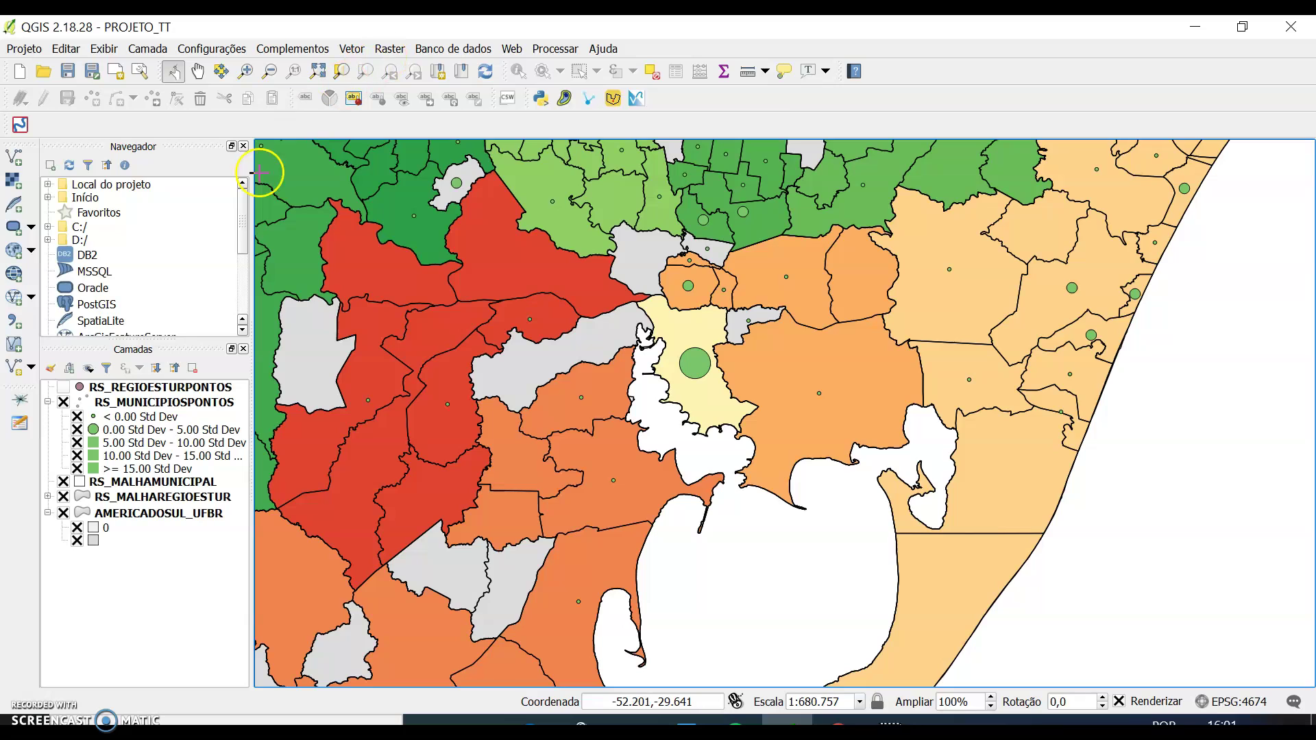
# - Hide the AMERICADOSUL_UFBR, RS_MALHAREGIOESTUR, RS_MALHAMUNICIPAL and RS_MUNICIPIOSPONTOS layers so that the map is empty
pyautogui.click(62, 513)
pyautogui.click(62, 496)
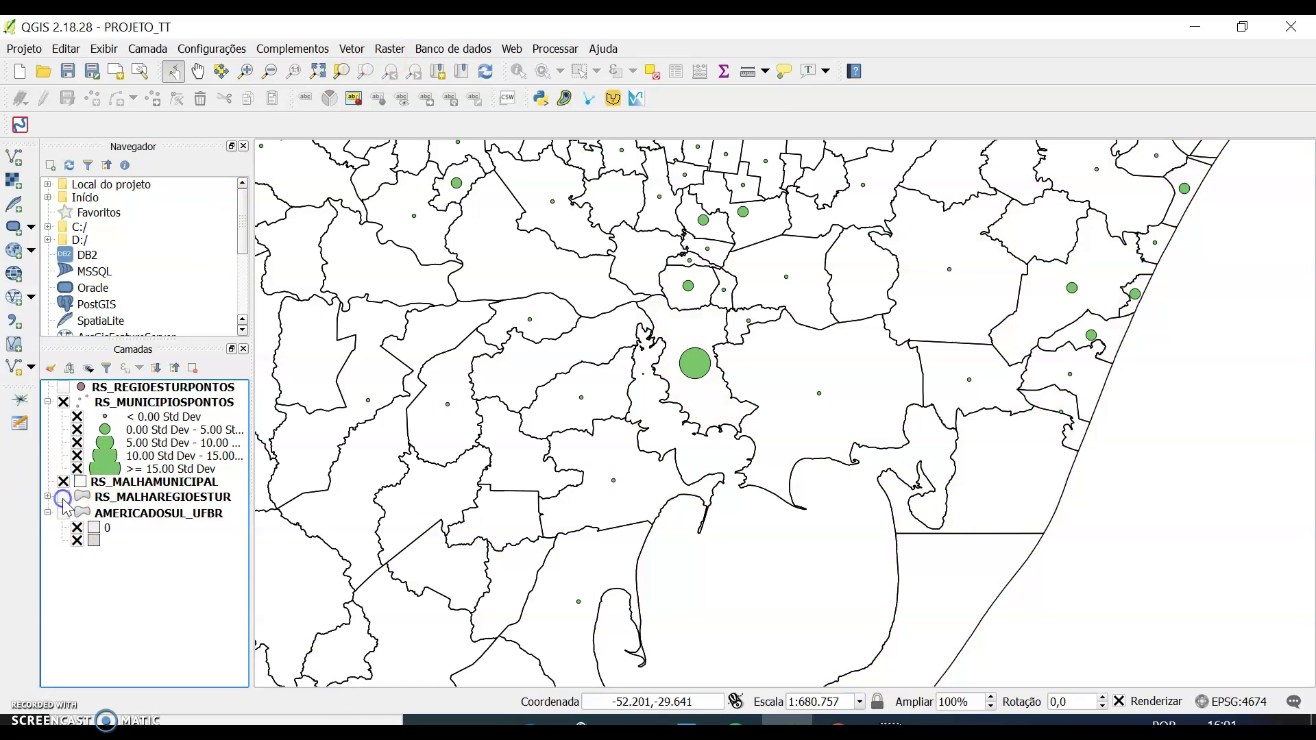
pyautogui.click(63, 482)
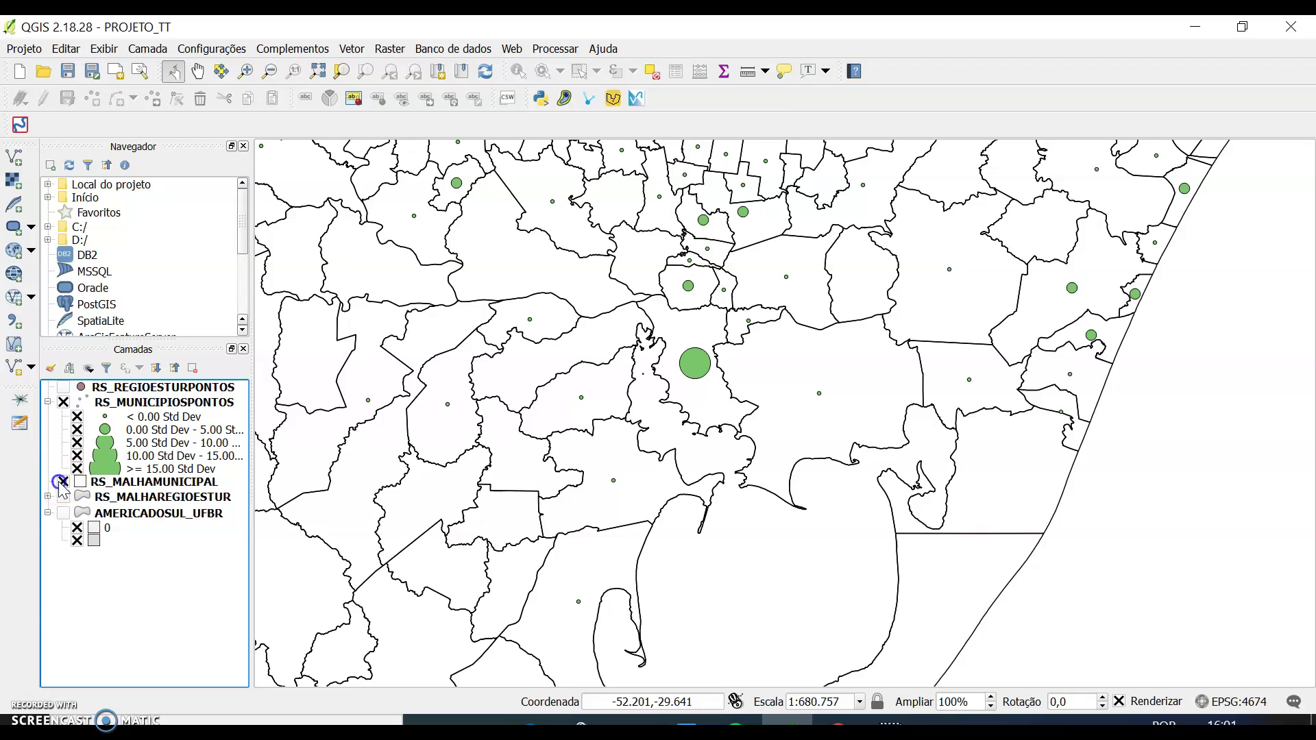
pyautogui.click(61, 402)
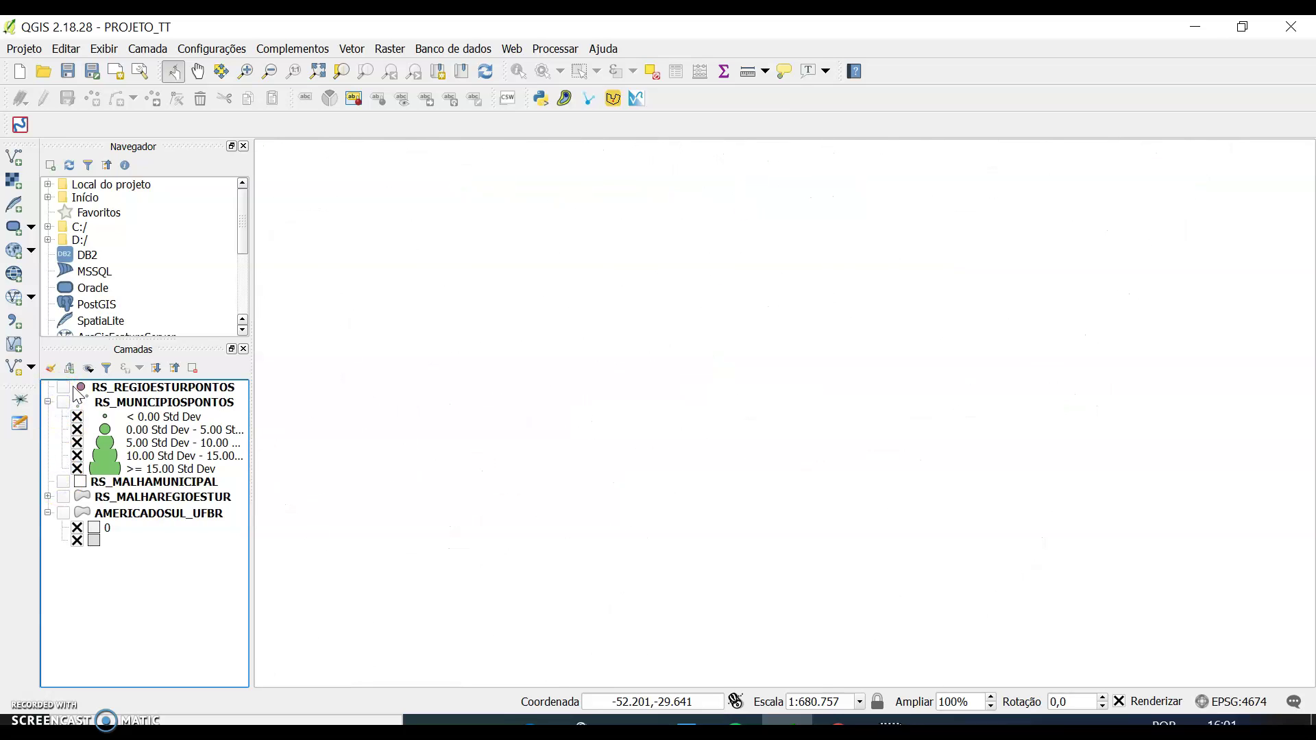
pyautogui.click(75, 389)
pyautogui.press('Down')
pyautogui.press('Down')
pyautogui.press('Down')
pyautogui.press('Down')
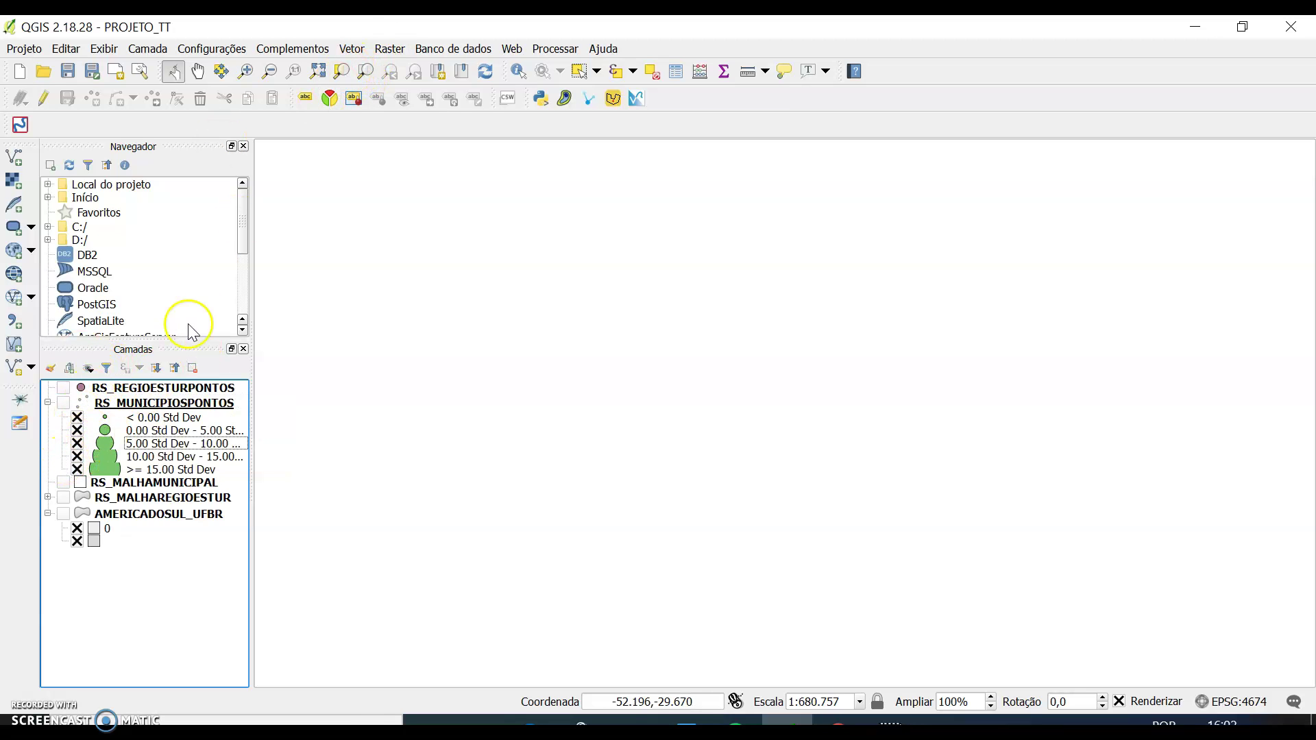
# - Show the AMERICADOSUL_UFBR, RS_MALHAREGIOESTUR and RS_MALHAMUNICIPAL layers at the full map extent
pyautogui.click(64, 515)
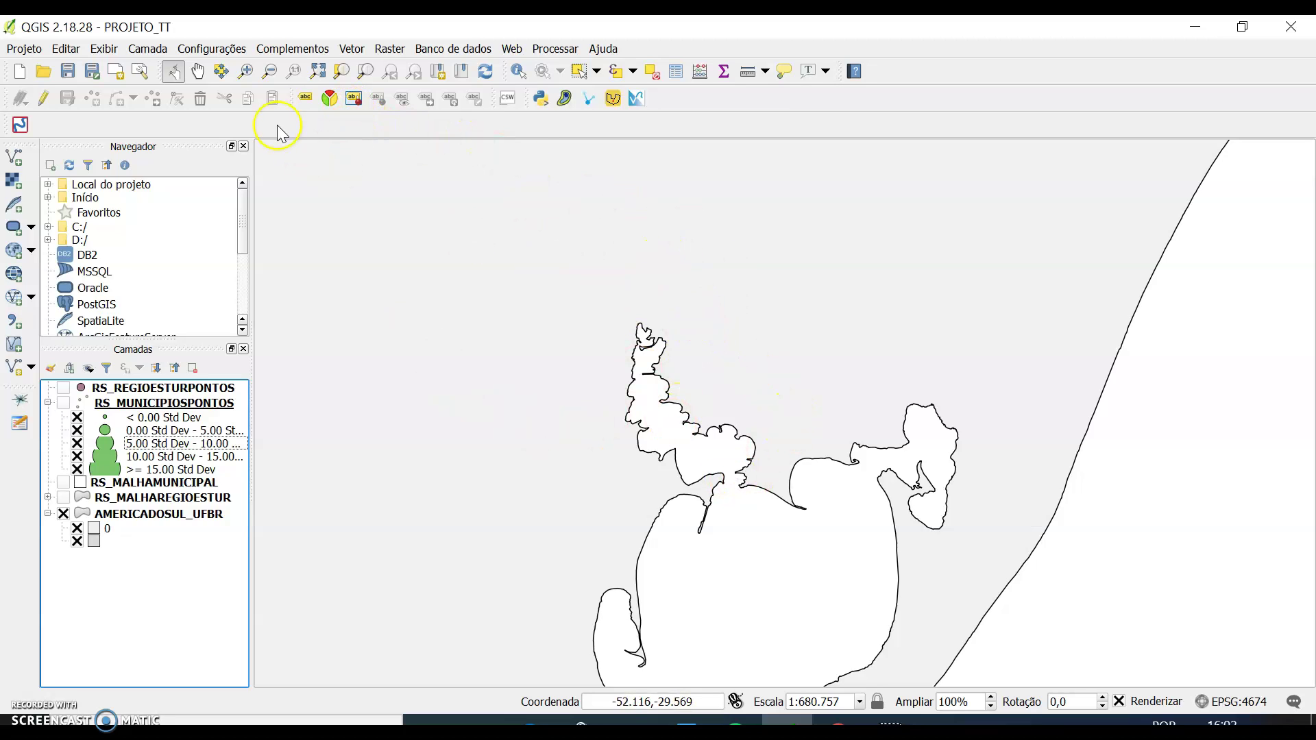
pyautogui.click(320, 73)
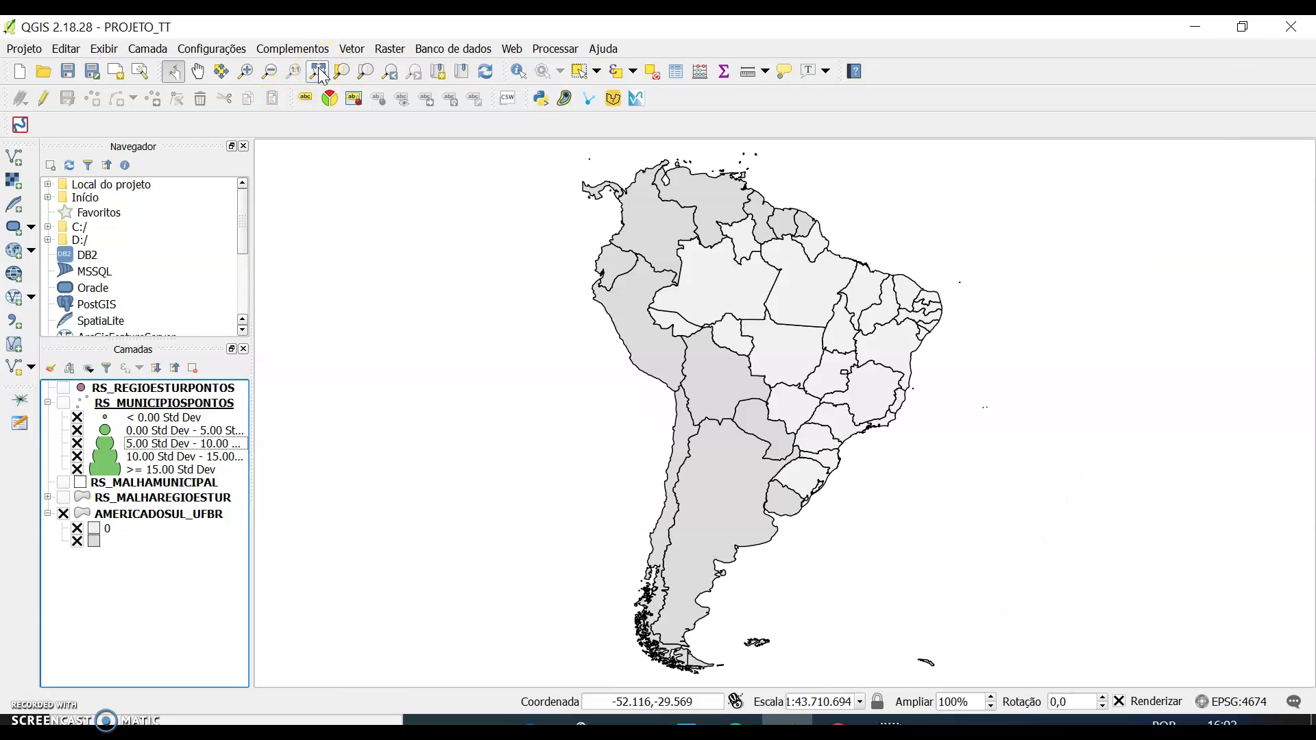
pyautogui.click(64, 498)
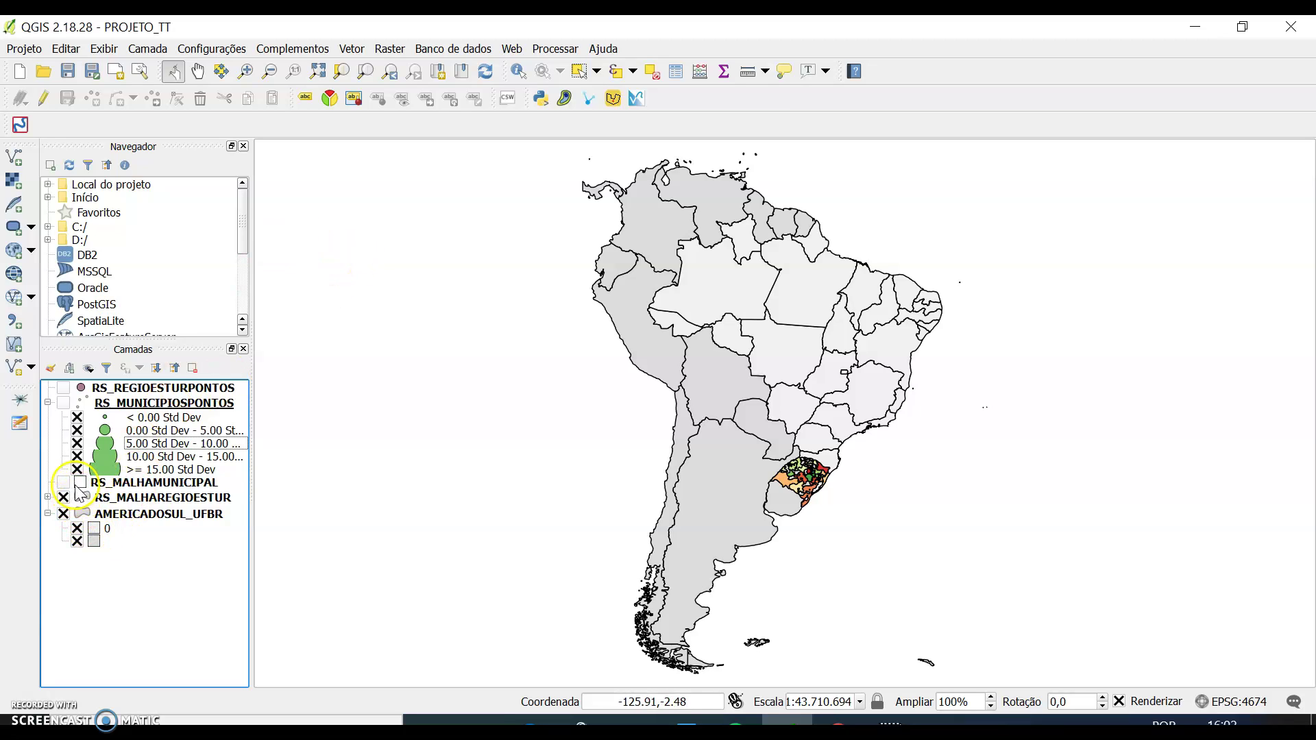
pyautogui.click(63, 483)
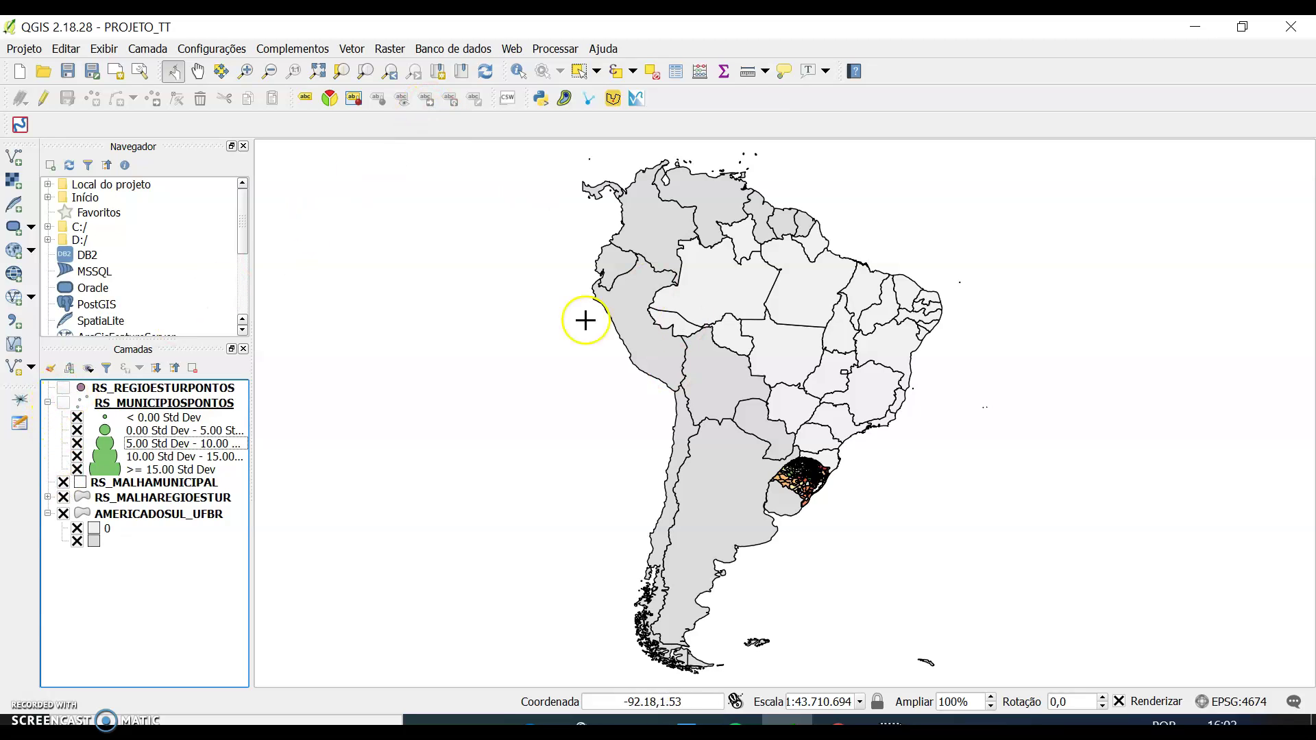
# - Zoom the map in on Rio Grande do Sul and show the RS_MUNICIPIOSPONTOS and RS_REGIOESTURPONTOS point layers
pyautogui.click(245, 72)
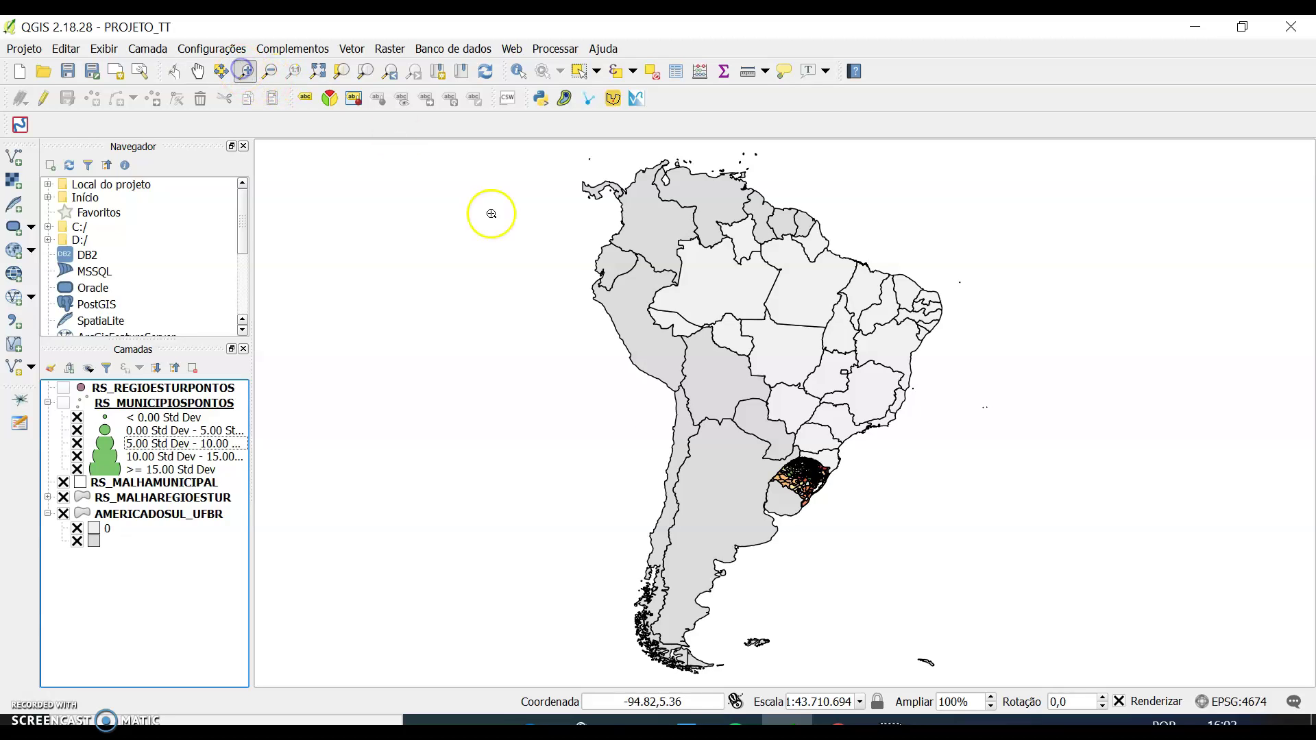
pyautogui.moveTo(755, 452); pyautogui.dragTo(853, 522)
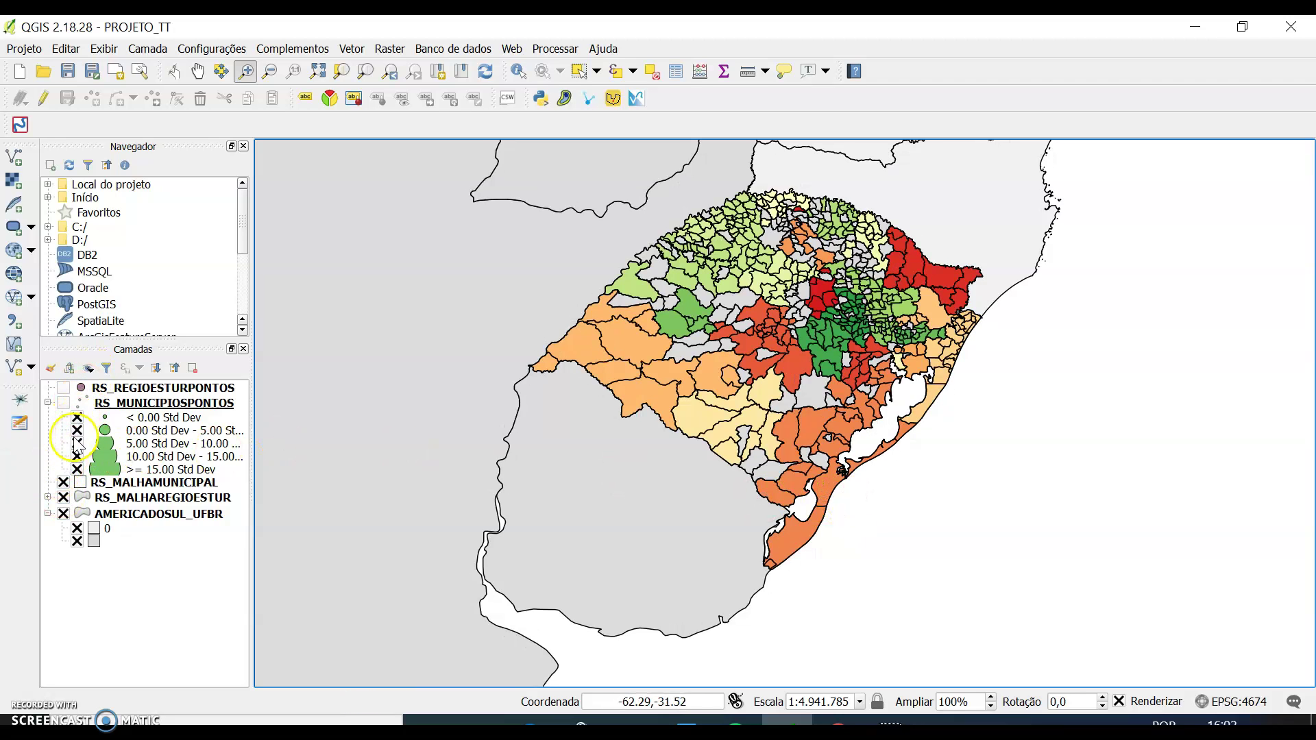
pyautogui.click(63, 482)
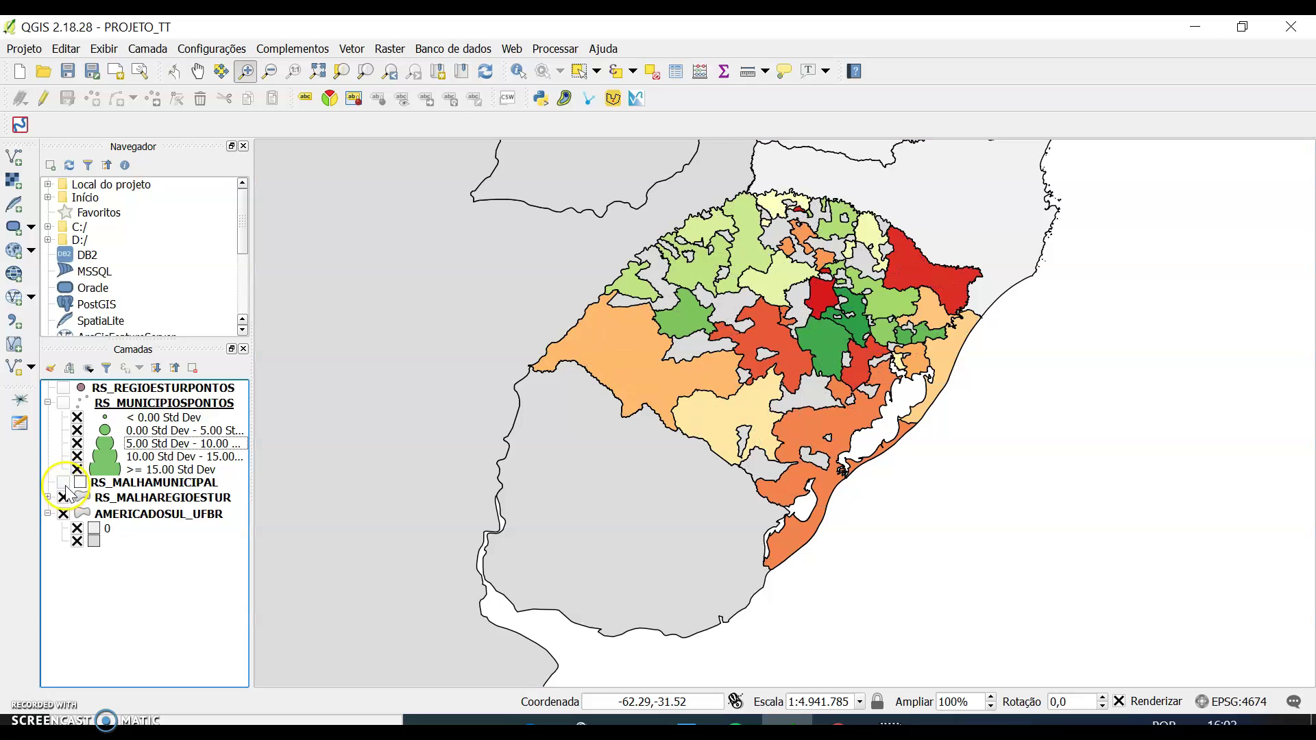
pyautogui.click(64, 483)
pyautogui.click(64, 403)
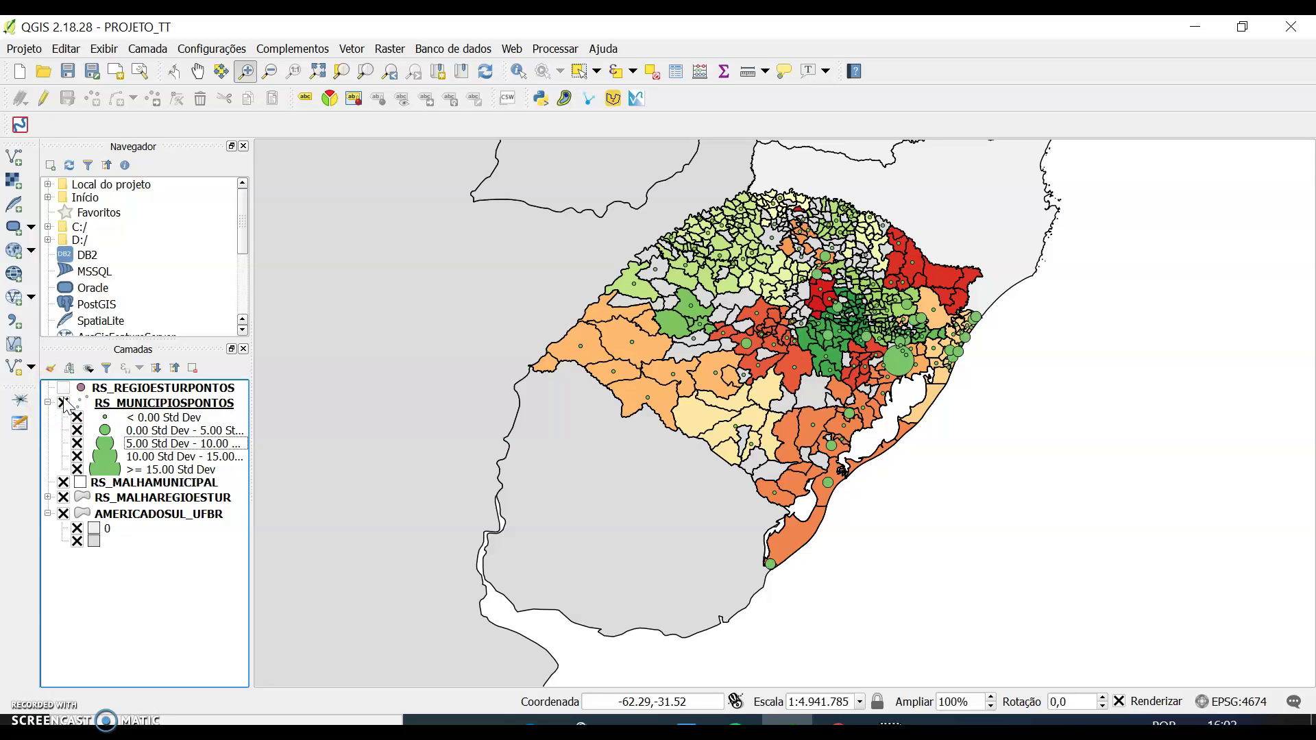
pyautogui.click(63, 388)
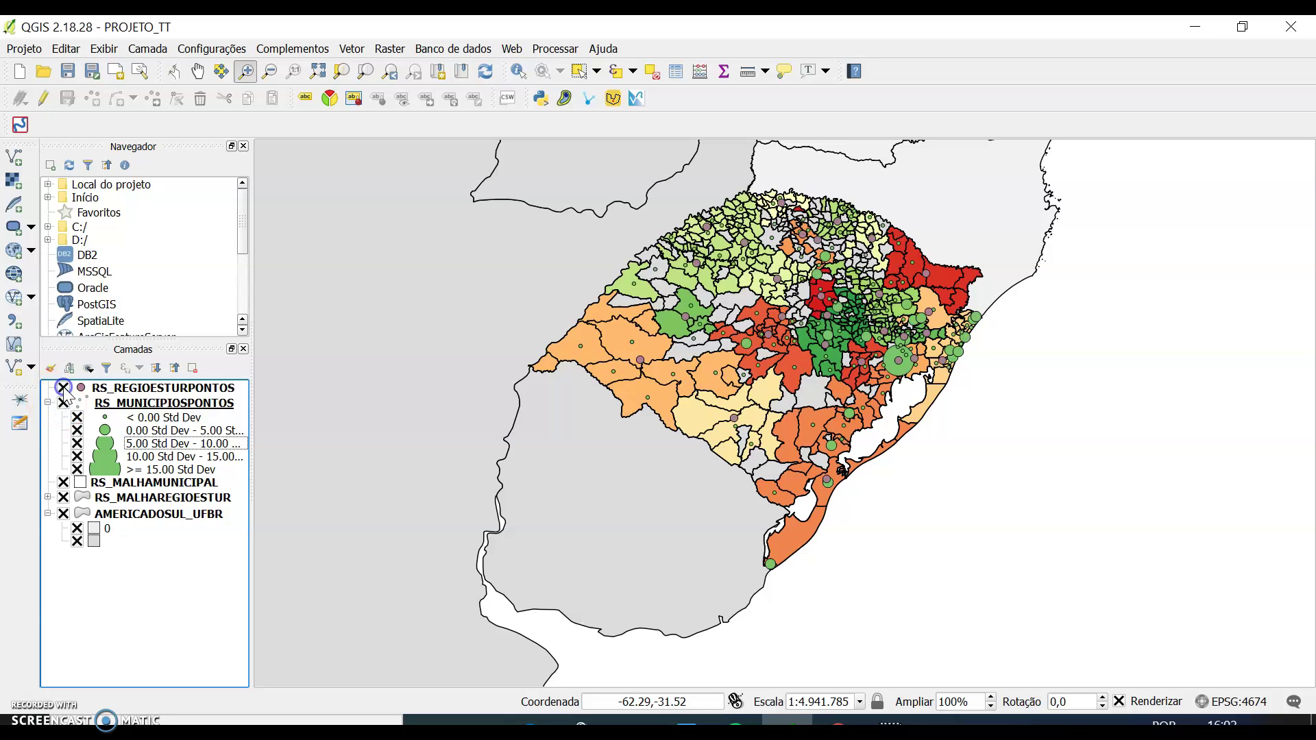
# - Hide the RS_MUNICIPIOSPONTOS and RS_MALHAMUNICIPAL layers, leaving the tourist regions and their points displayed
pyautogui.click(63, 411)
pyautogui.click(63, 403)
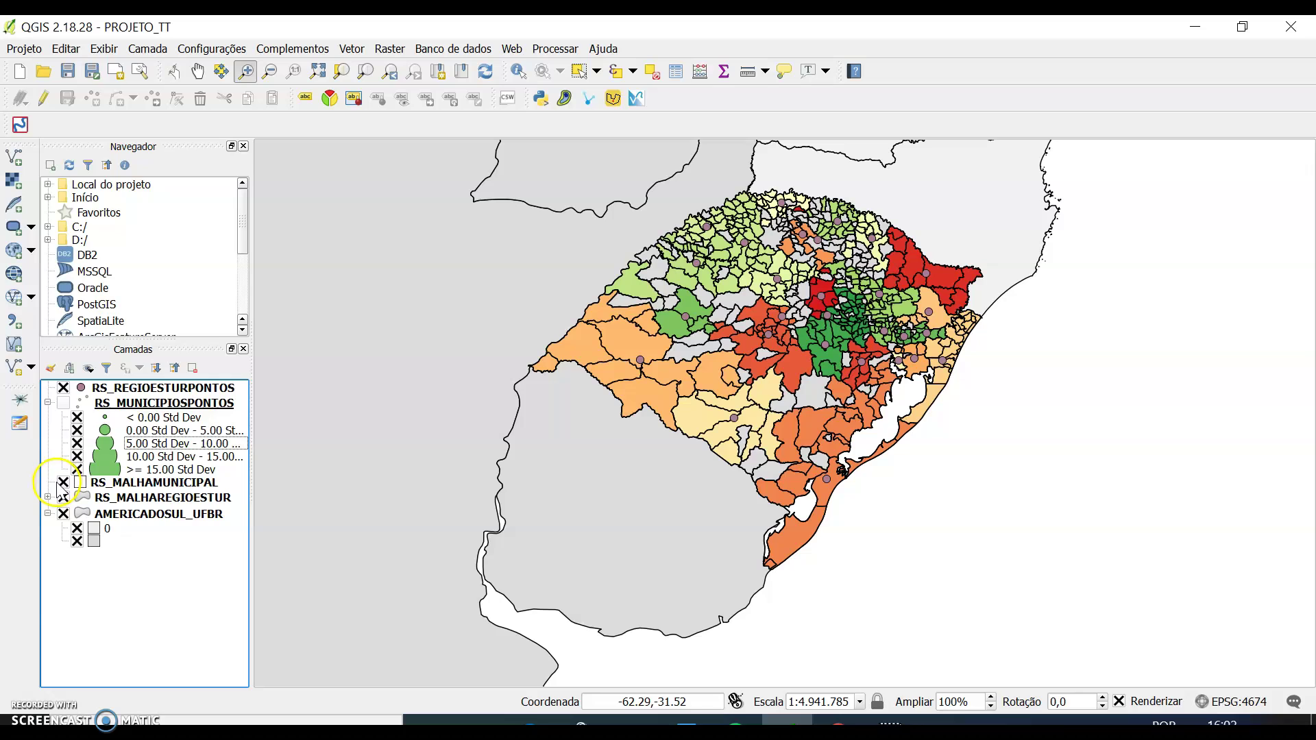
pyautogui.click(57, 483)
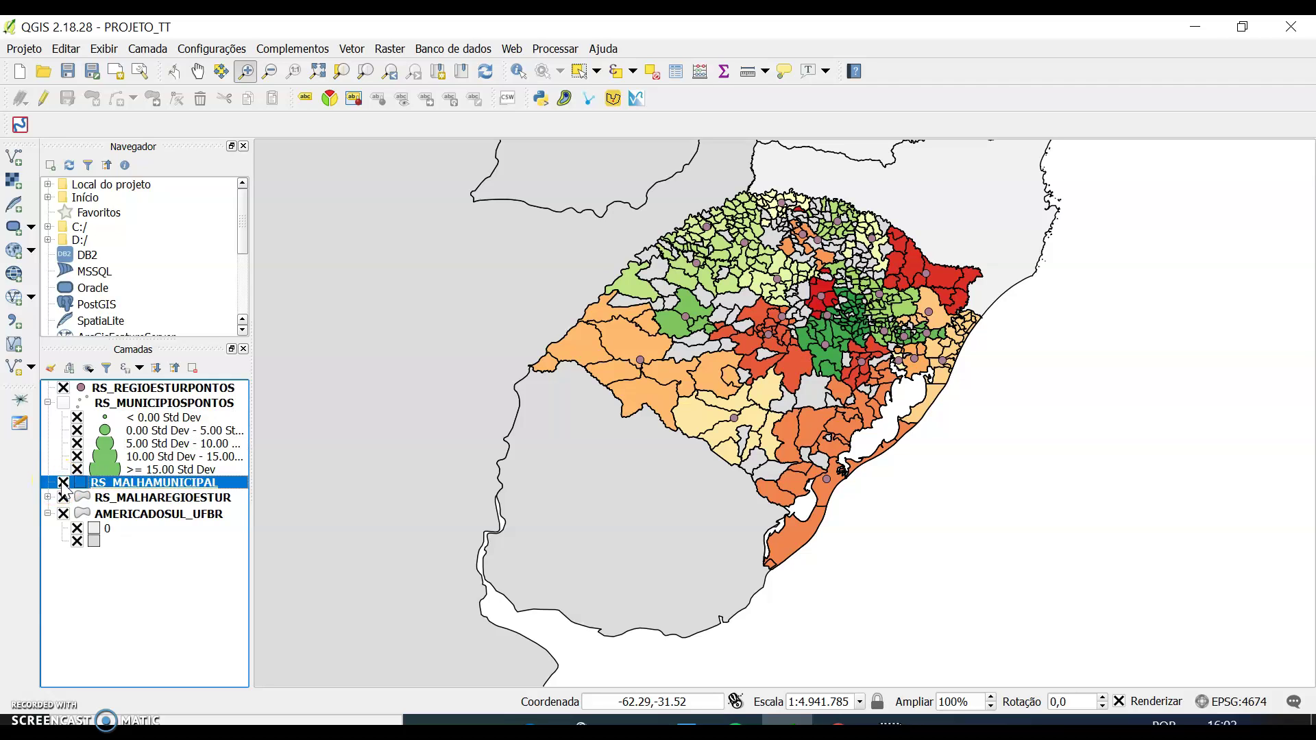
pyautogui.click(63, 482)
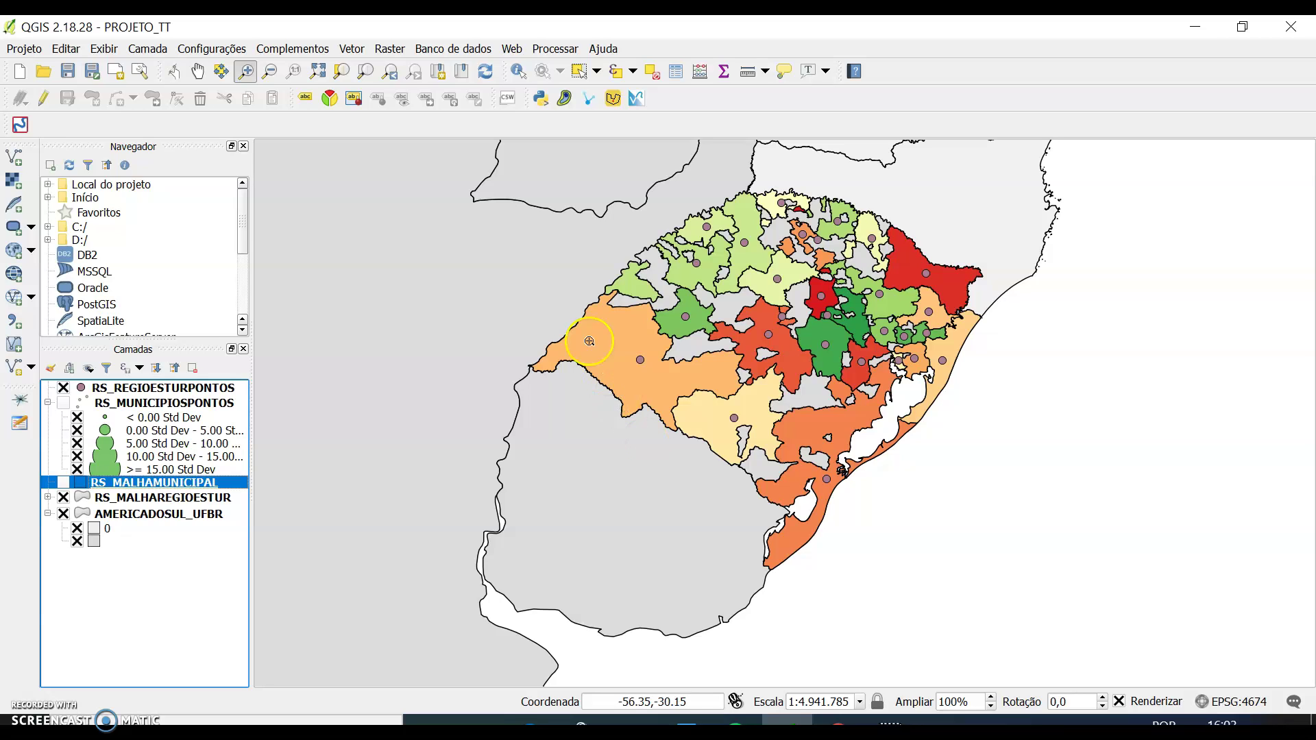
# - Identify the attributes of two southern coastal municipalities in RS_MALHAMUNICIPAL and of the Costa Doce region in RS_MALHAREGIOESTUR
pyautogui.click(522, 76)
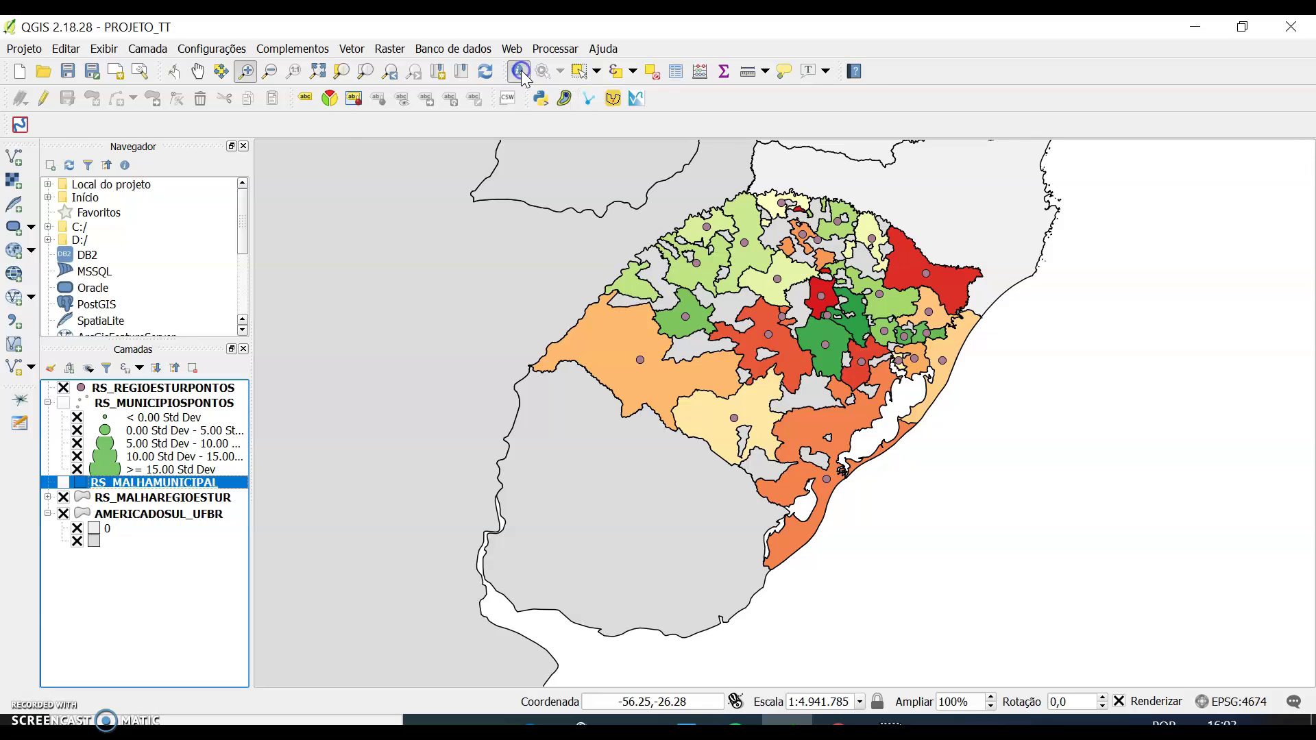
pyautogui.click(668, 433)
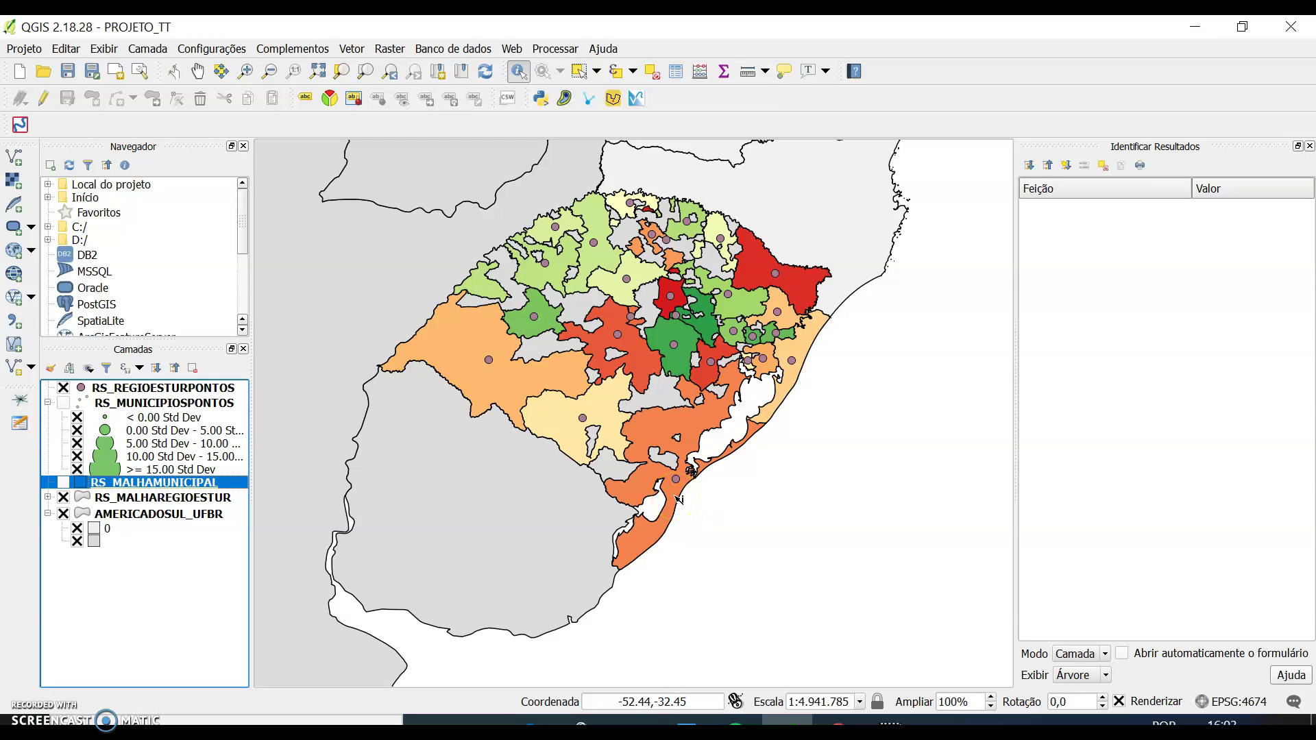
pyautogui.click(678, 499)
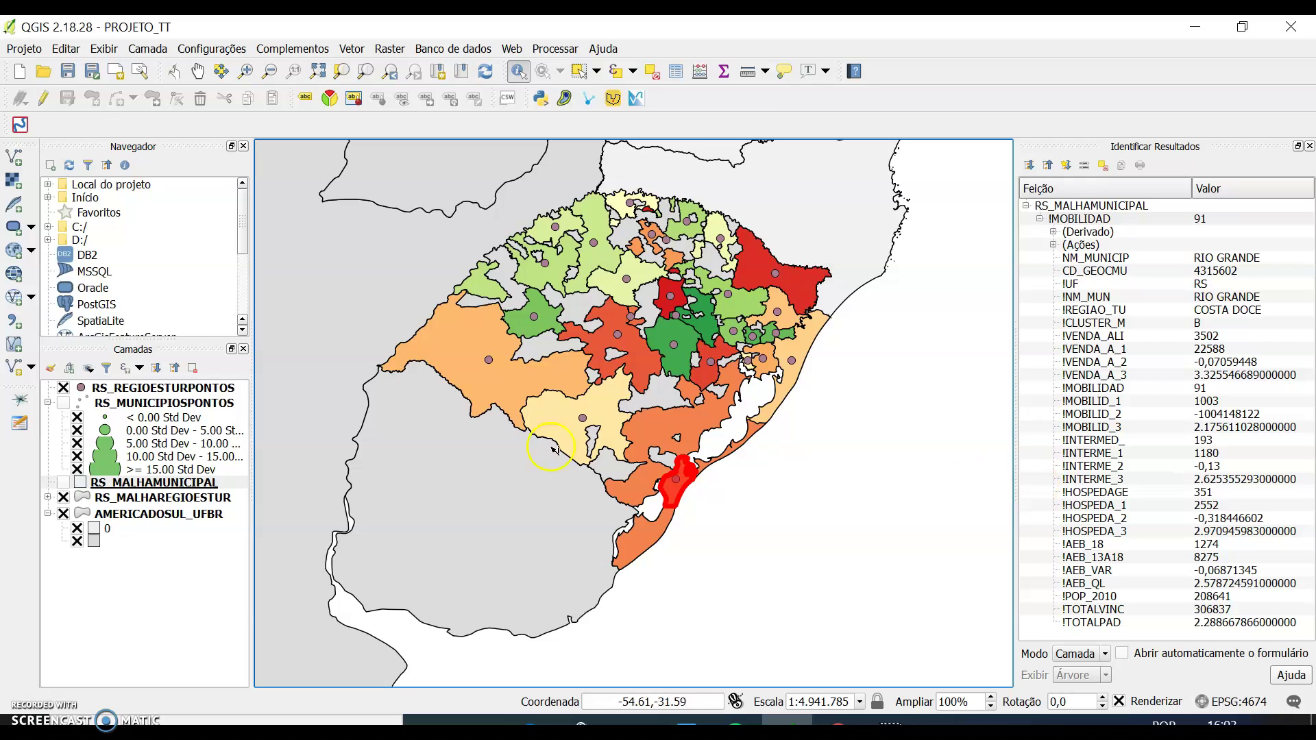
pyautogui.click(646, 536)
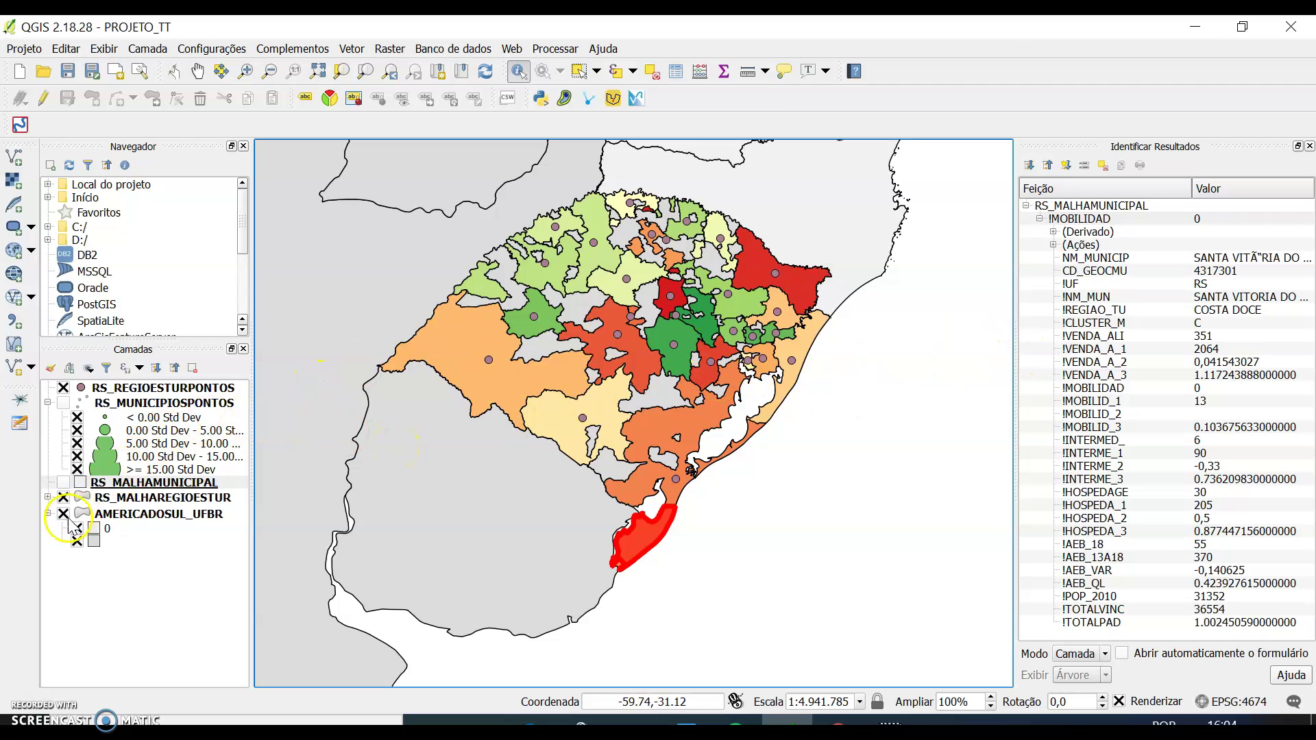
pyautogui.click(141, 505)
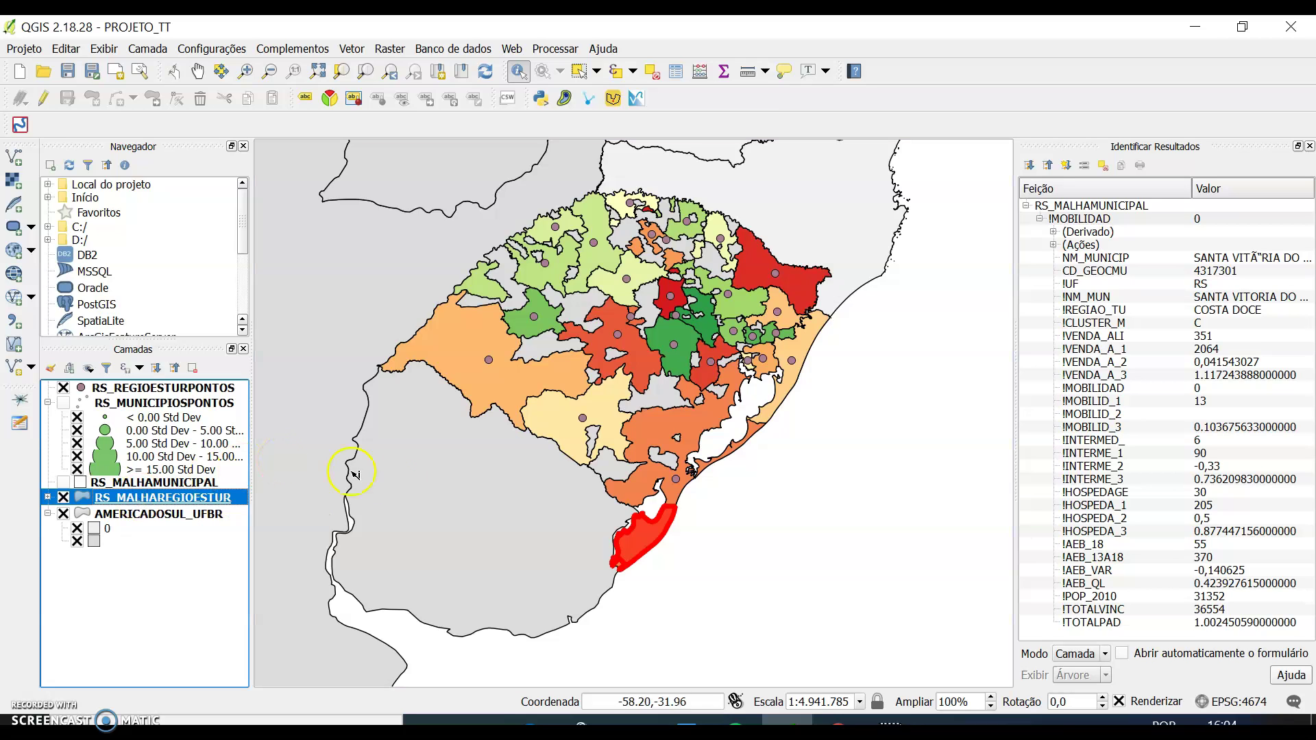
pyautogui.click(670, 425)
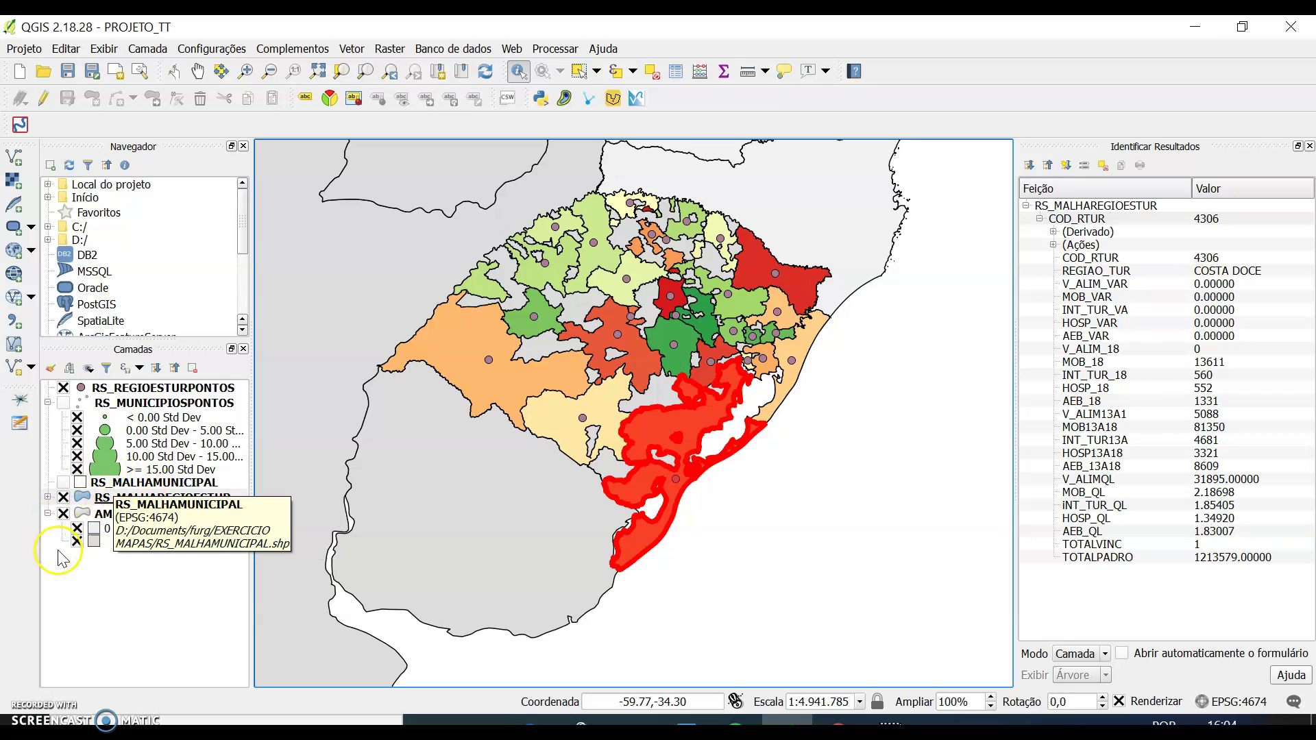
# - Try the AMERICADOSUL_UFBR layer above all other layers, identifying a region beneath it, and return it to the end of the layer order
pyautogui.click(83, 512)
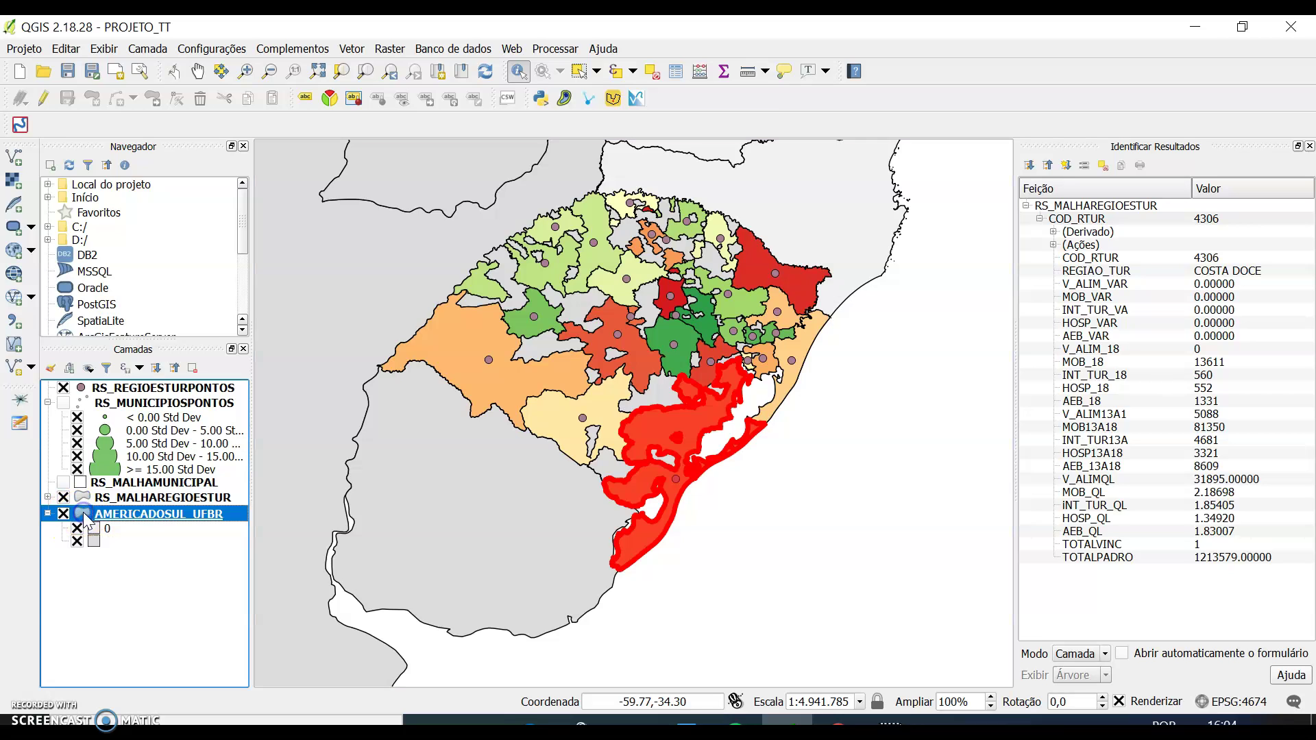
pyautogui.moveTo(83, 512); pyautogui.dragTo(80, 383)
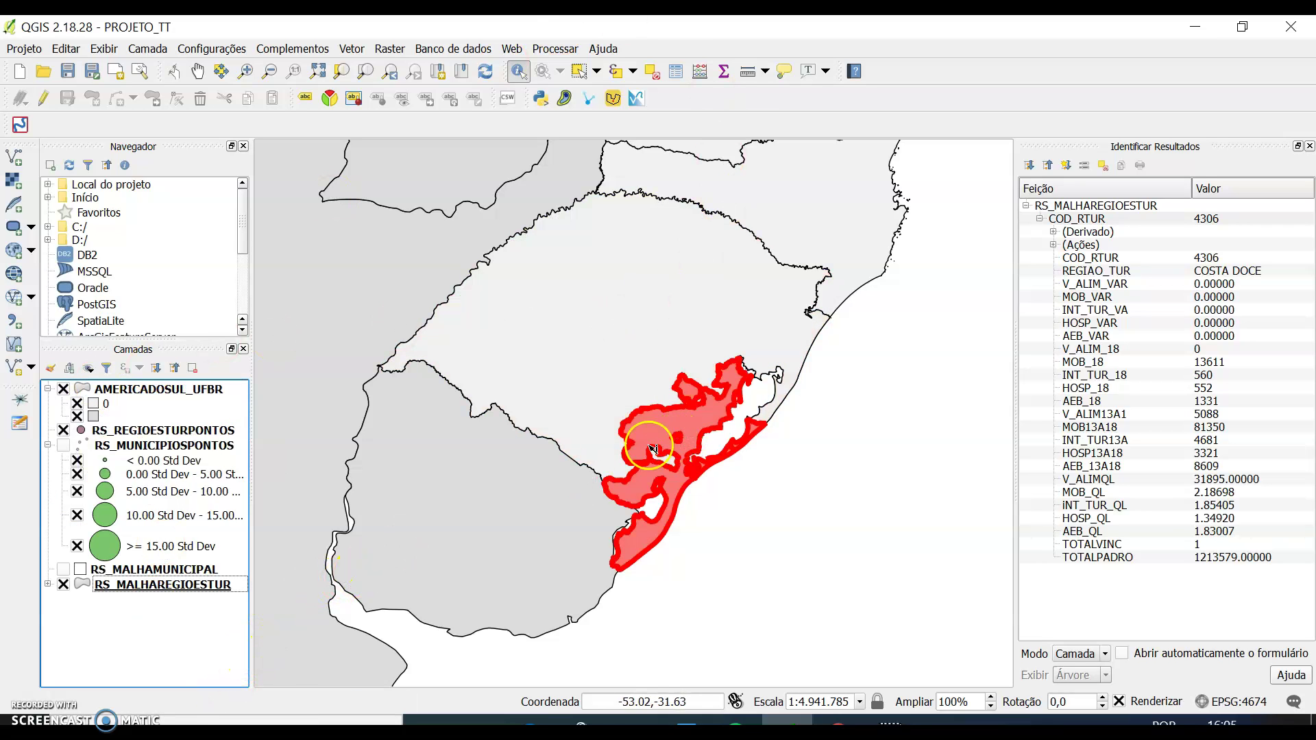
pyautogui.click(525, 69)
pyautogui.click(677, 431)
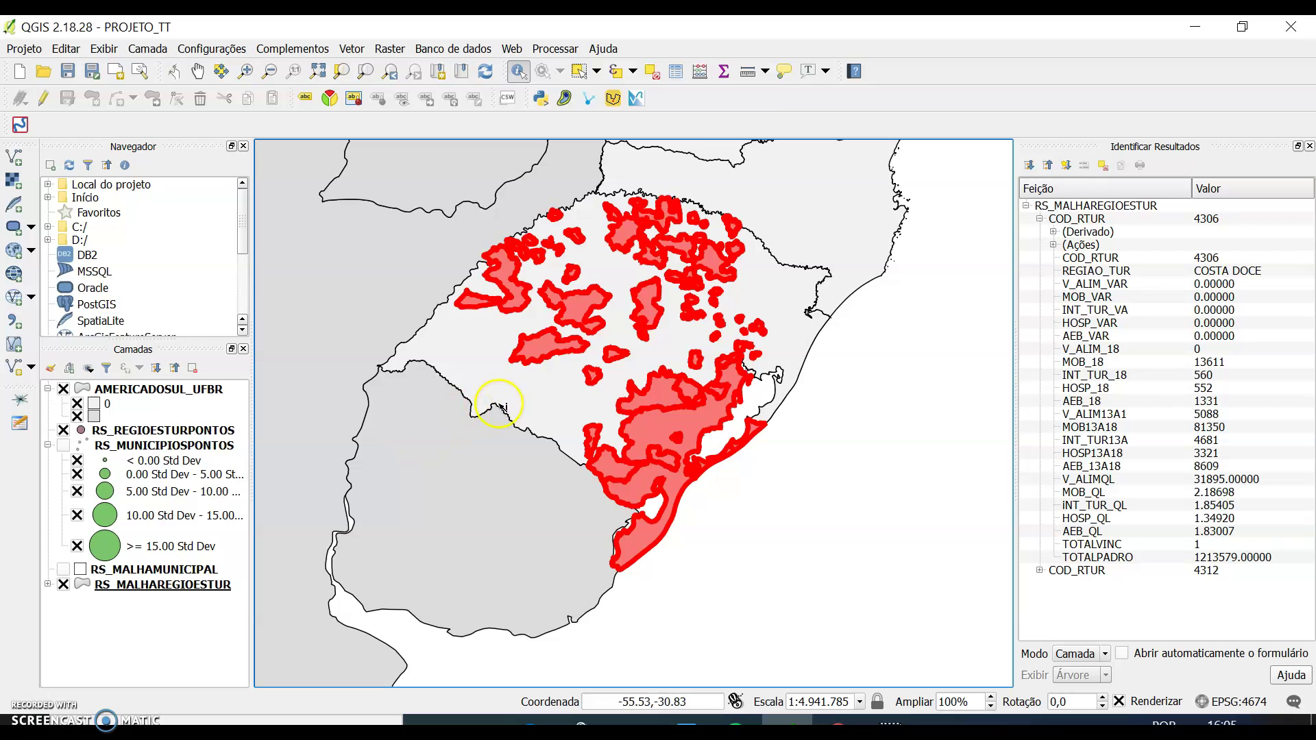
pyautogui.click(89, 396)
pyautogui.moveTo(89, 400); pyautogui.dragTo(101, 608)
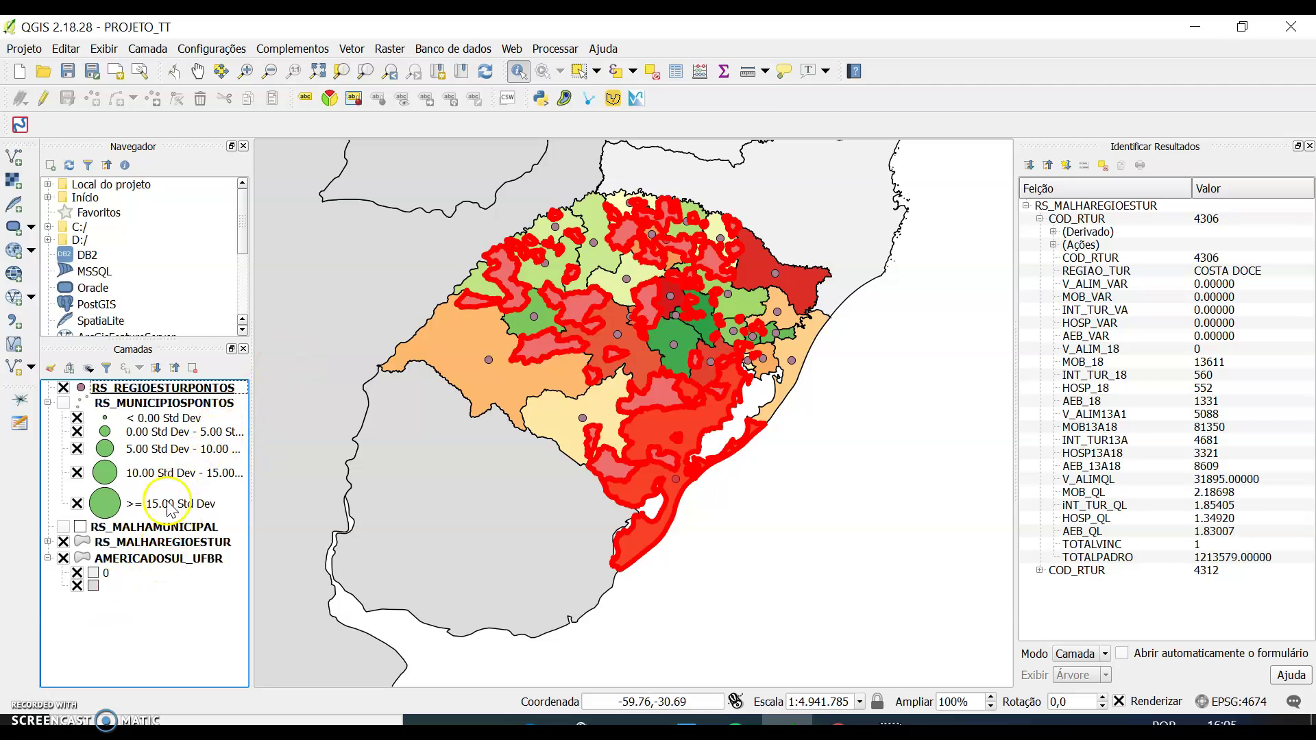
# - Open the style properties of the RS_MALHAREGIOESTUR layer
pyautogui.click(169, 542)
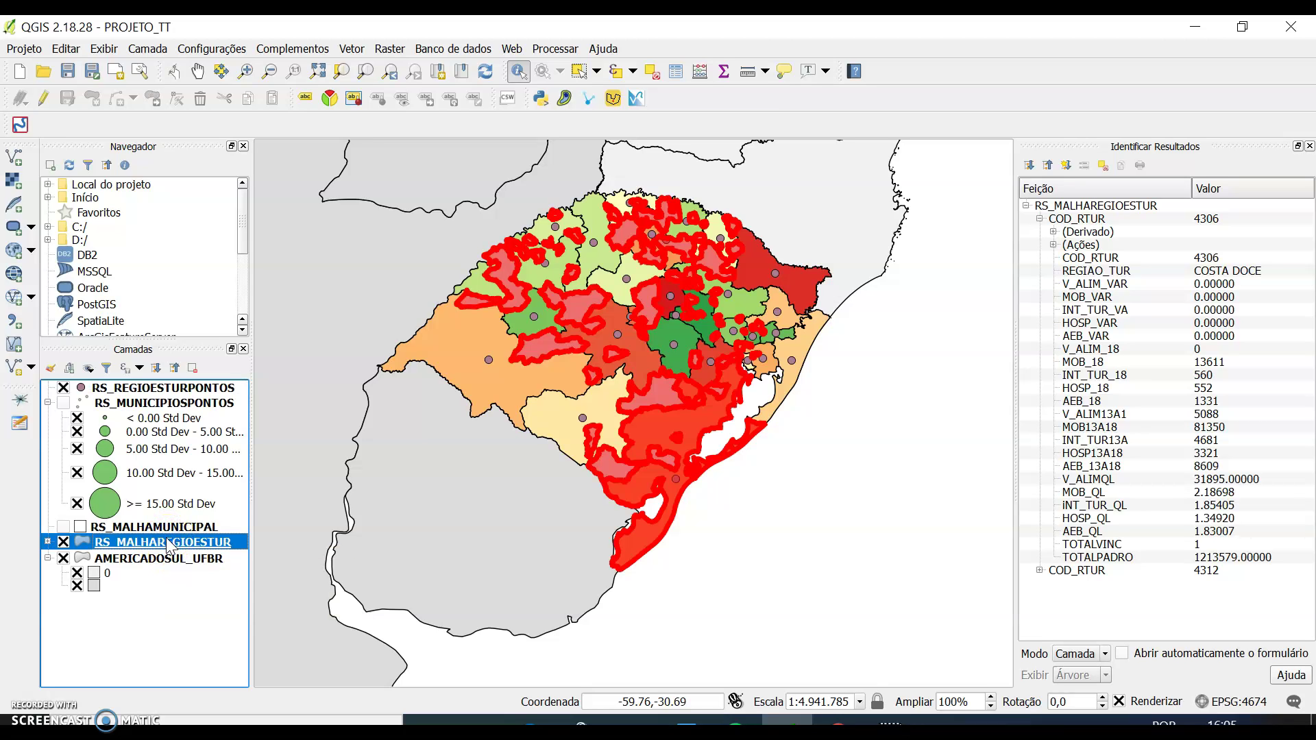
pyautogui.rightClick(170, 541)
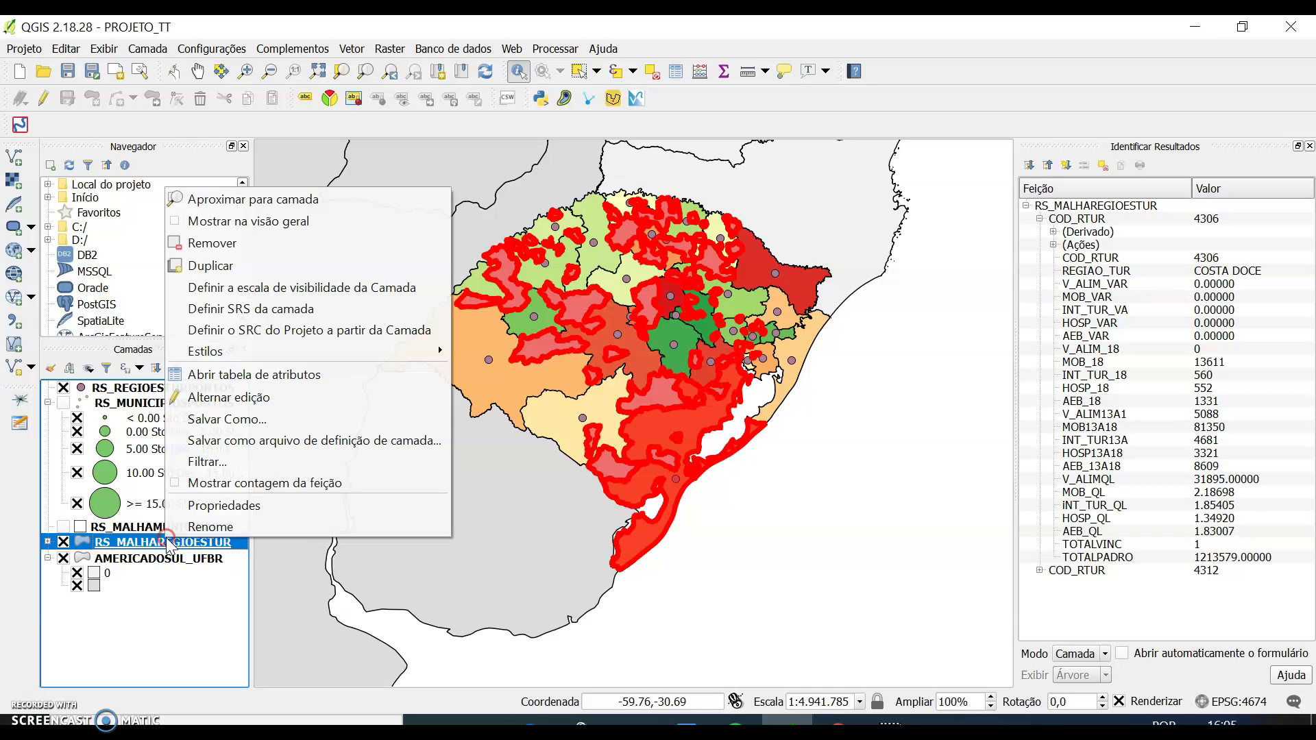
pyautogui.click(244, 514)
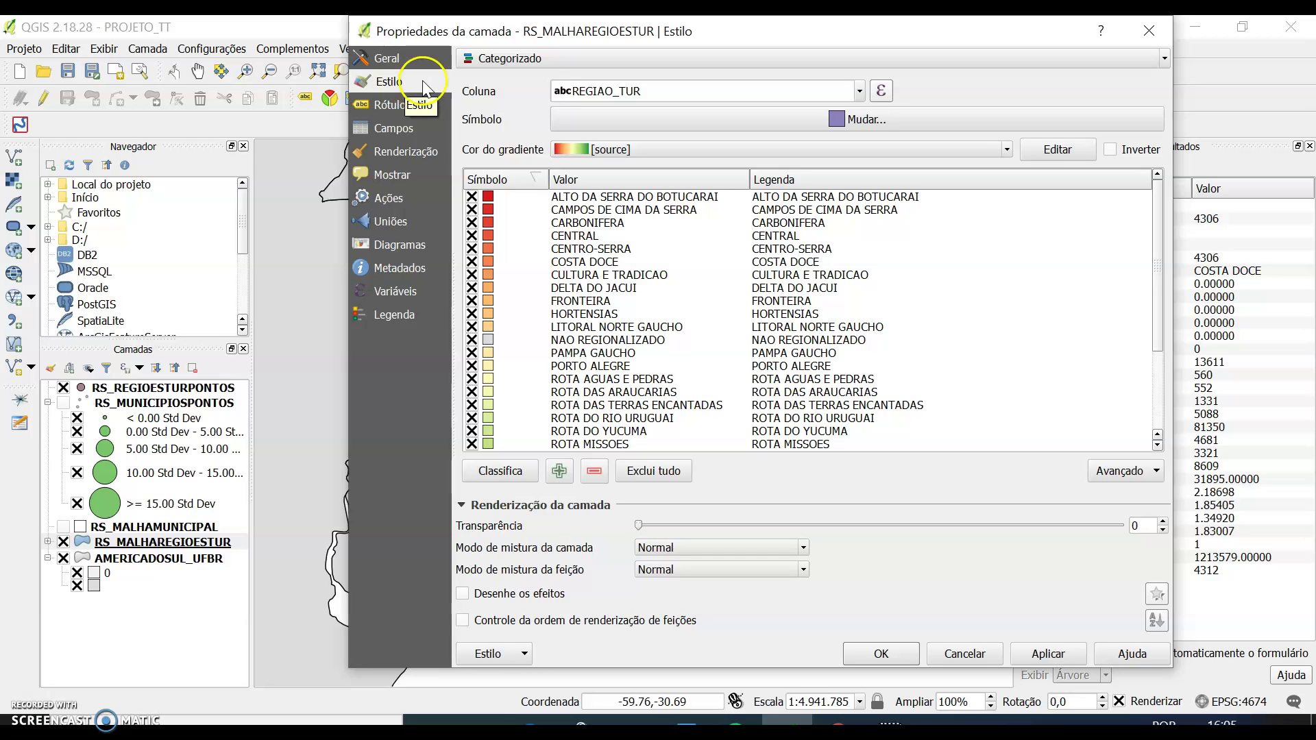
# - Try the Graduado renderer on the tourist regions layer
pyautogui.click(551, 61)
pyautogui.click(572, 56)
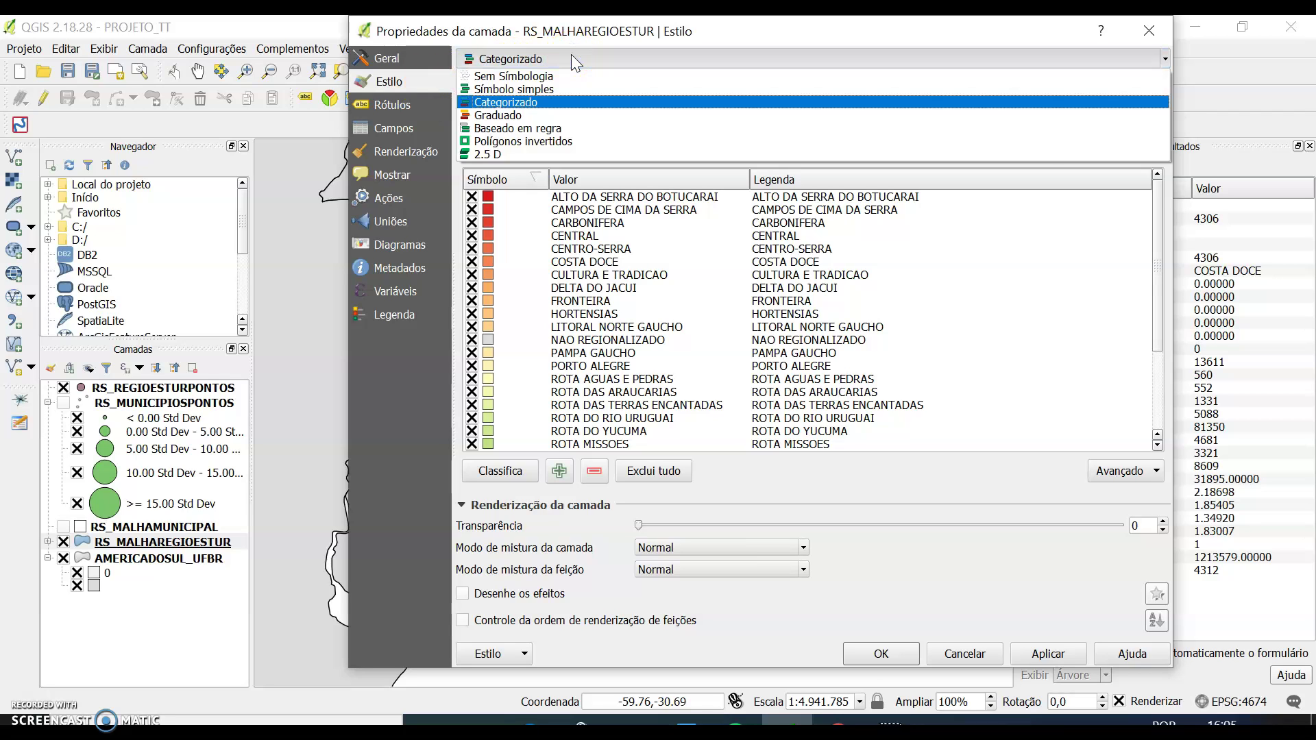
pyautogui.click(562, 92)
pyautogui.click(561, 116)
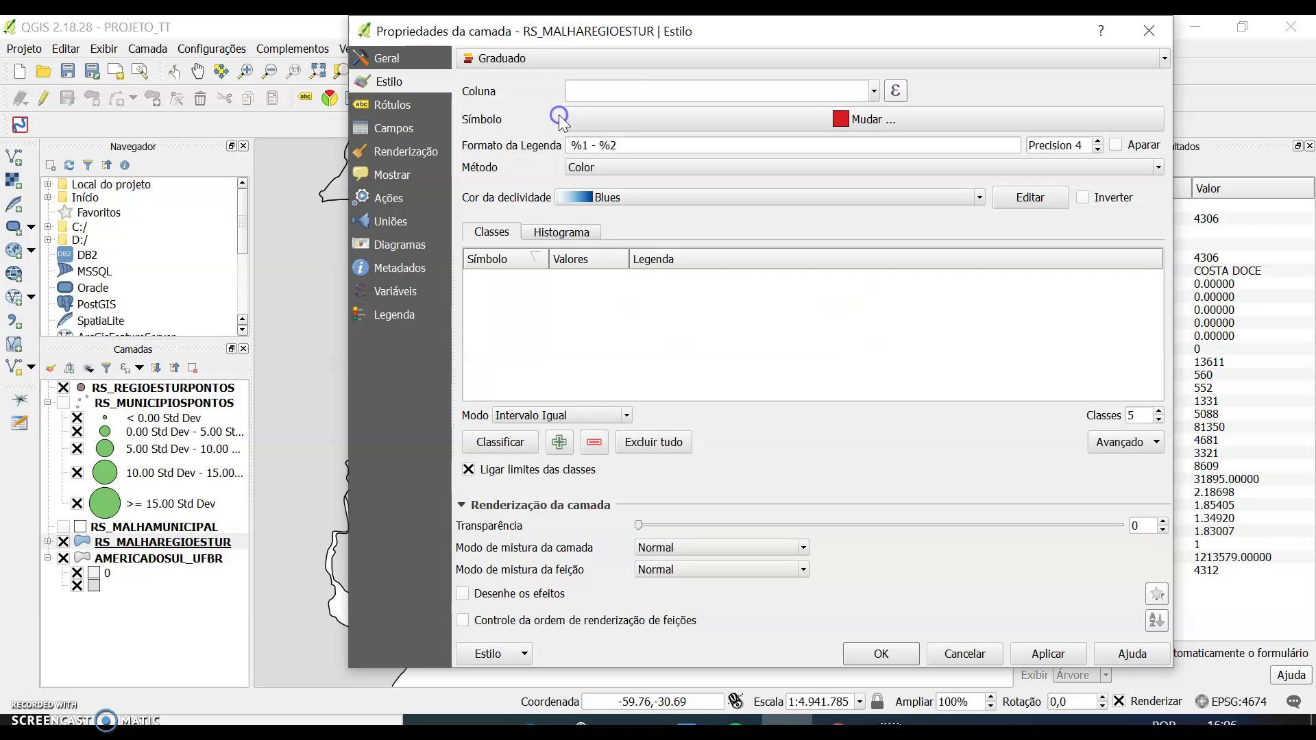
# - Set the RS_MALHAREGIOESTUR renderer to Categorizado on the REGIAO_TUR column and classify its values
pyautogui.click(574, 59)
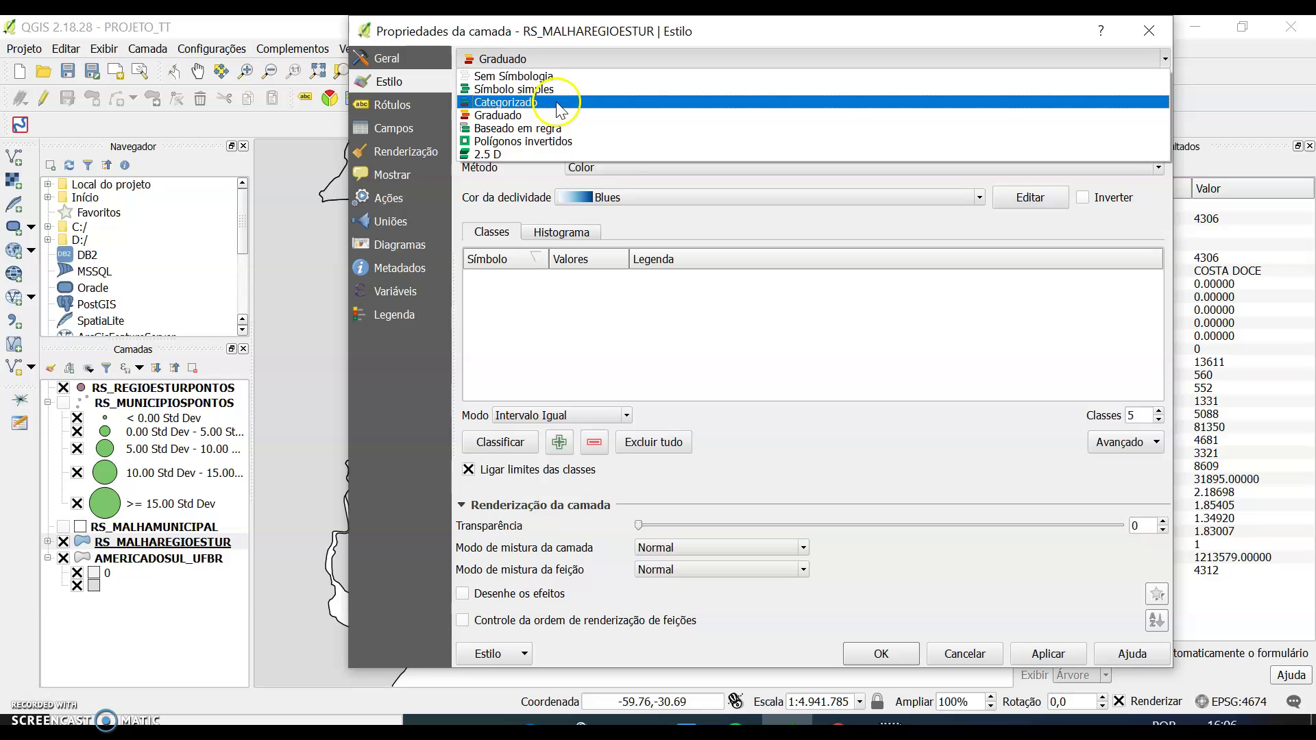
pyautogui.click(560, 108)
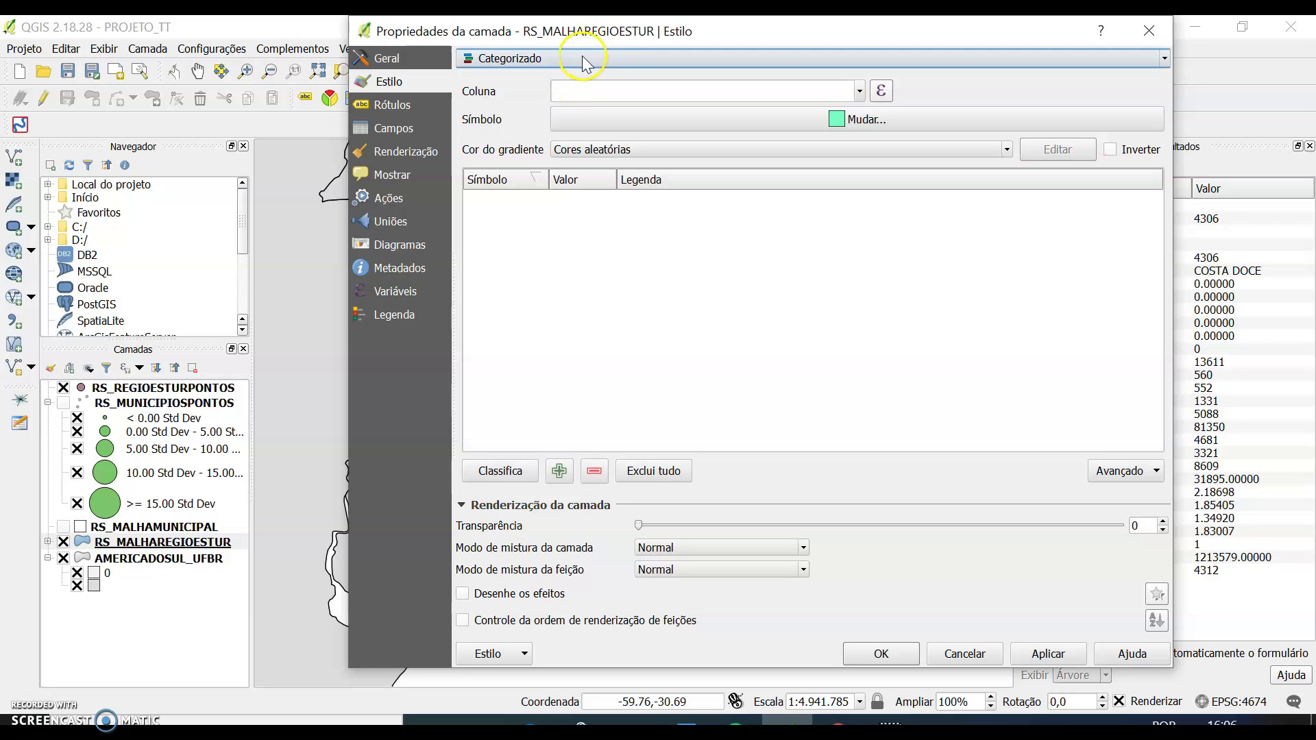
pyautogui.click(858, 92)
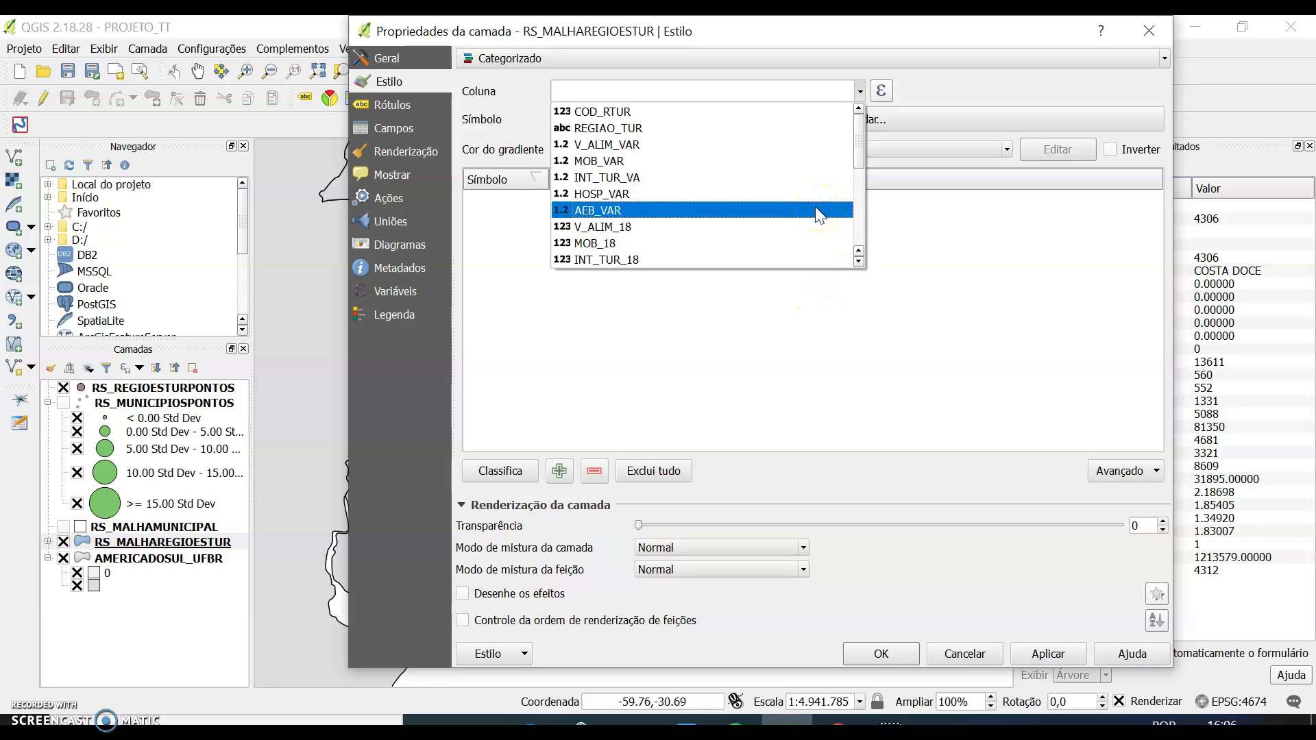
pyautogui.click(781, 130)
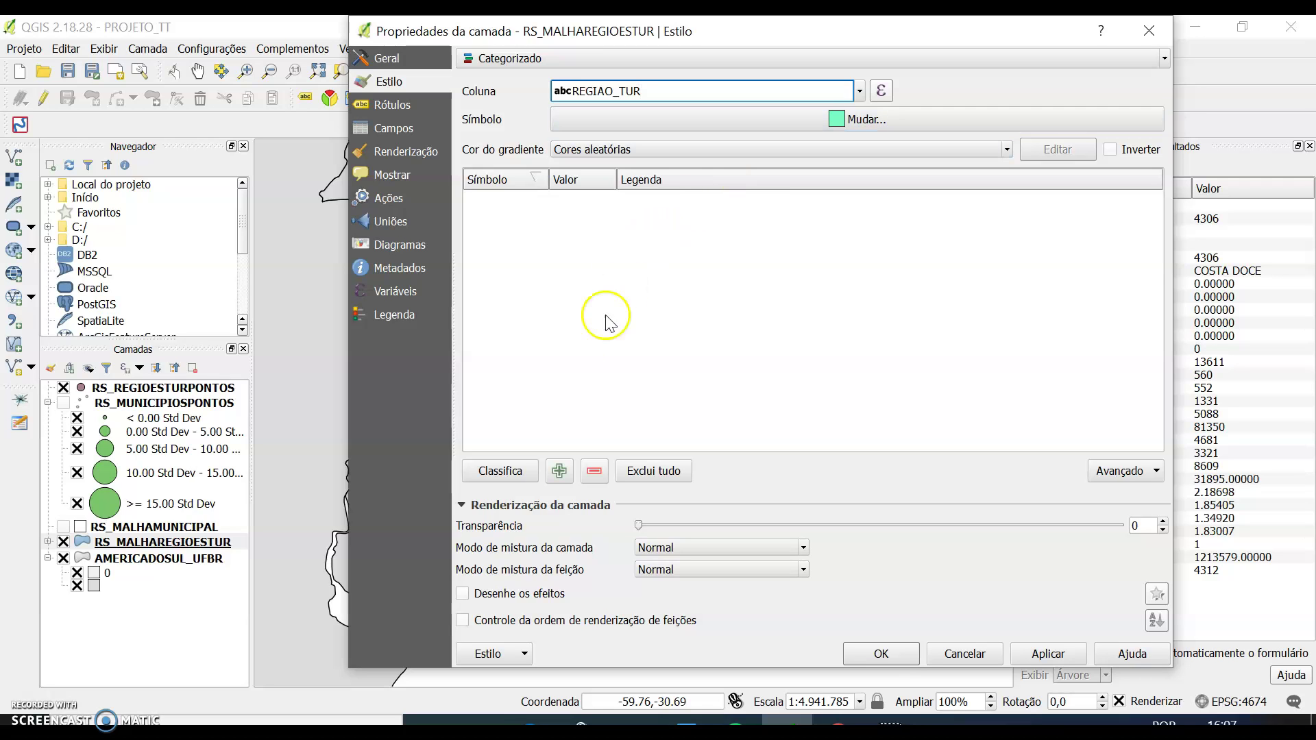
pyautogui.click(505, 480)
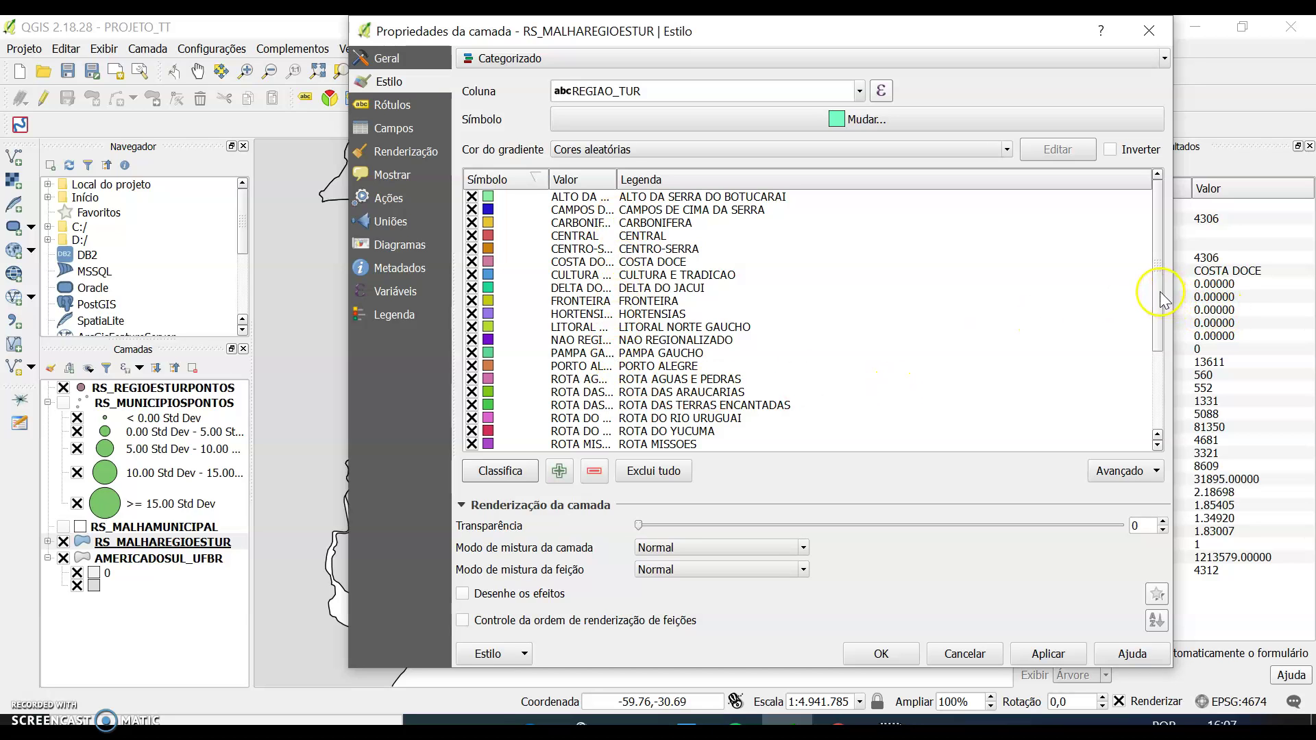
pyautogui.moveTo(1160, 298)
pyautogui.mouseDown()
pyautogui.moveTo(1157, 367)
pyautogui.moveTo(1163, 288)
pyautogui.mouseUp()
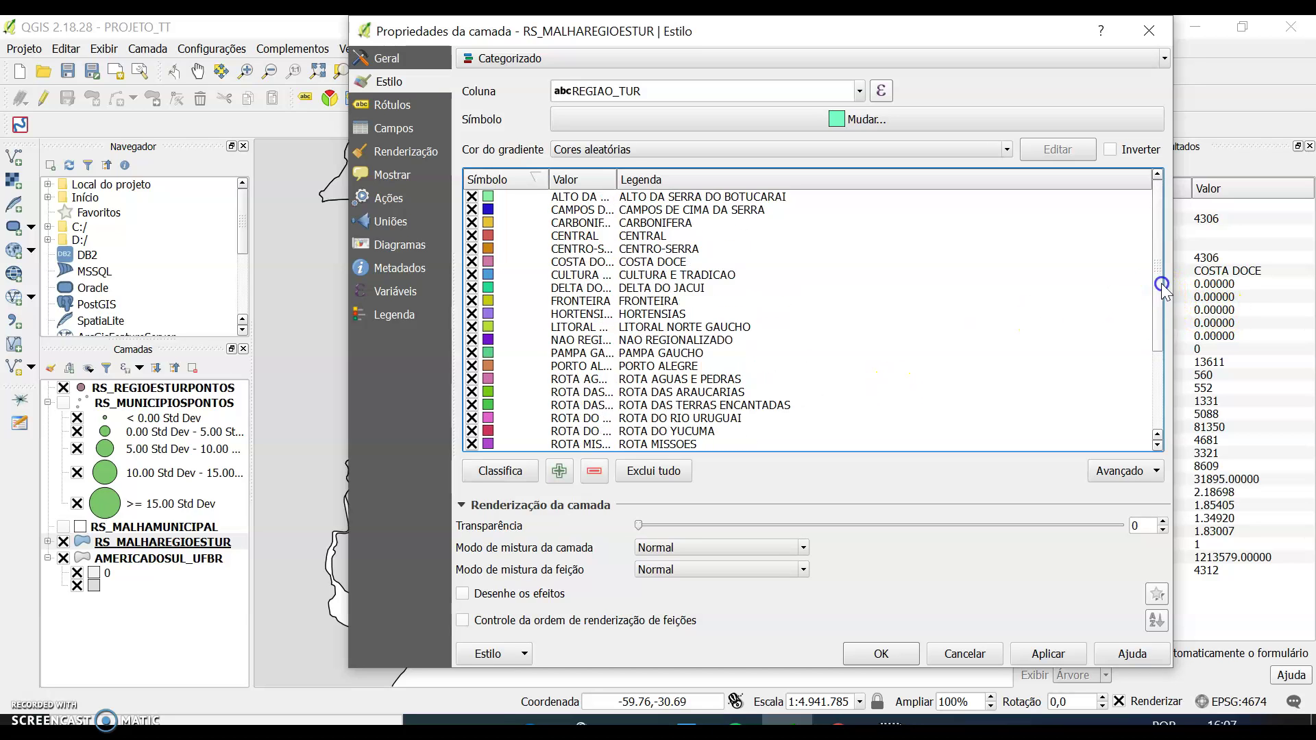
# - Color the tourist region categories with the RdYlGn ramp, apply the style and close the layer properties
pyautogui.click(1005, 148)
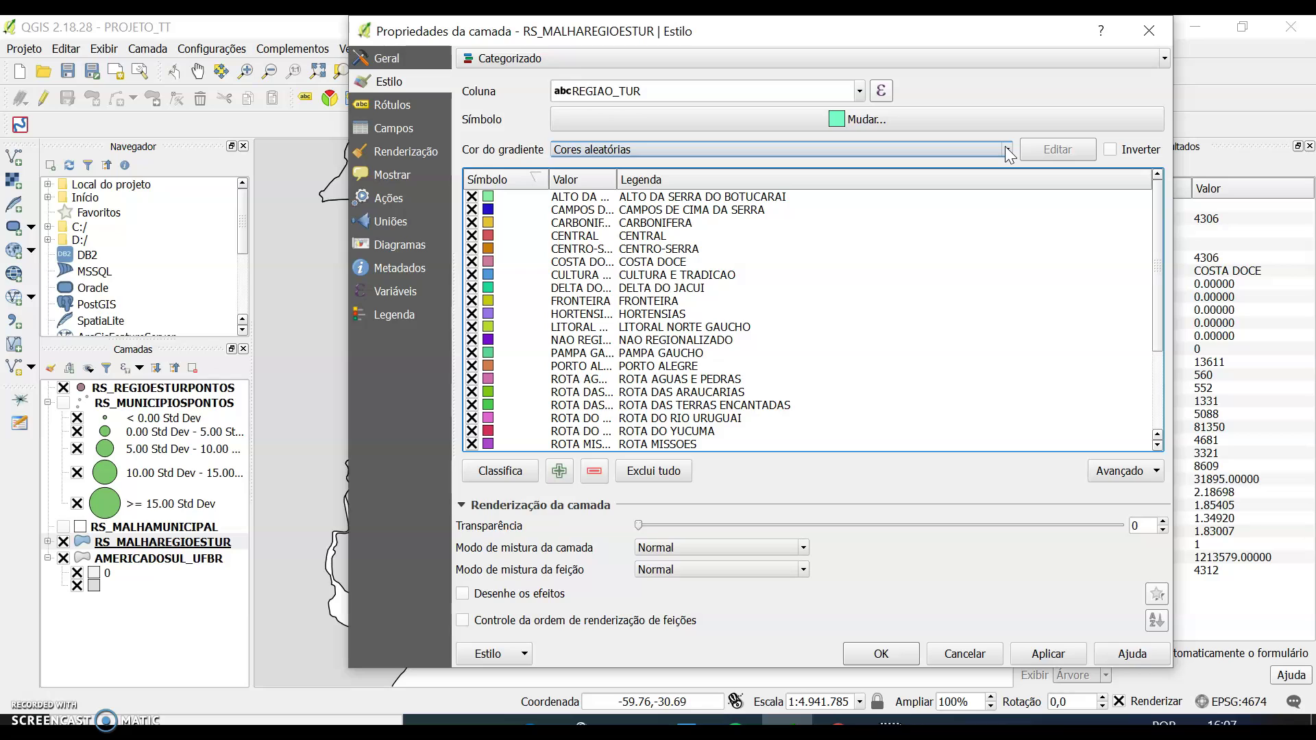
pyautogui.click(1007, 151)
pyautogui.click(1008, 220)
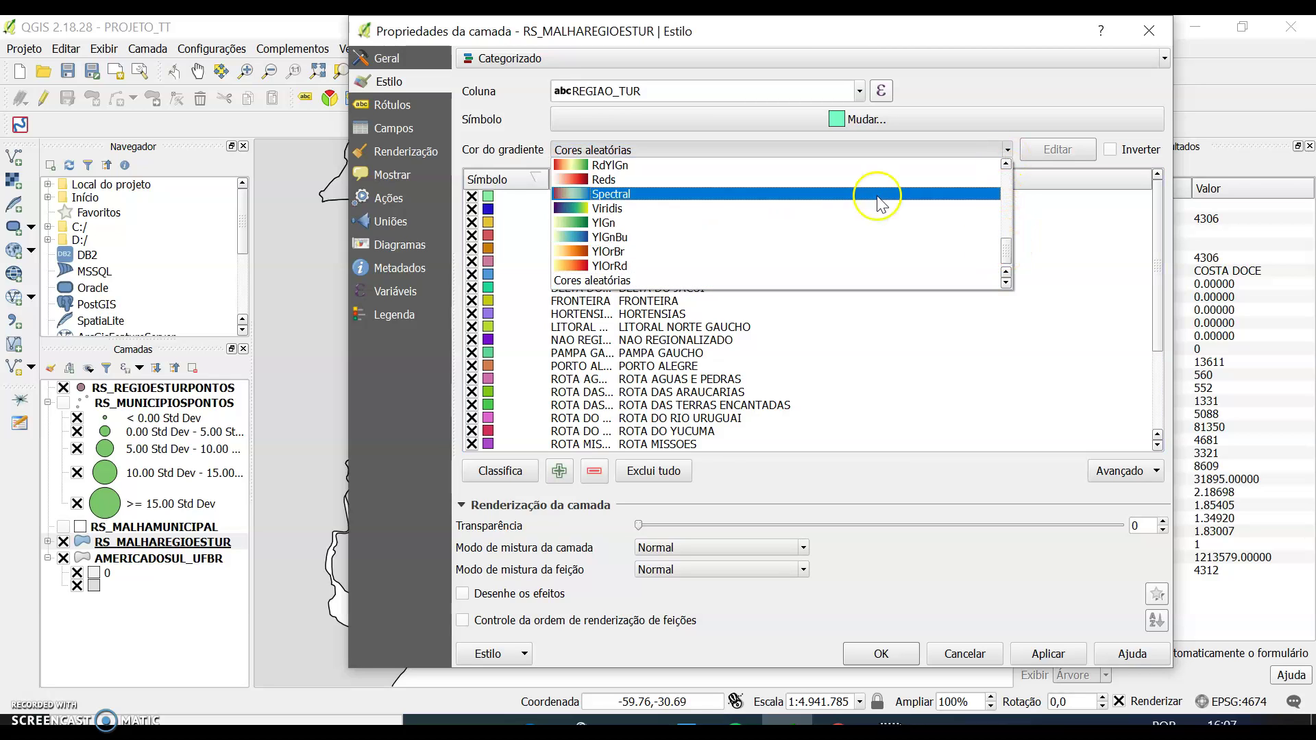
pyautogui.click(807, 165)
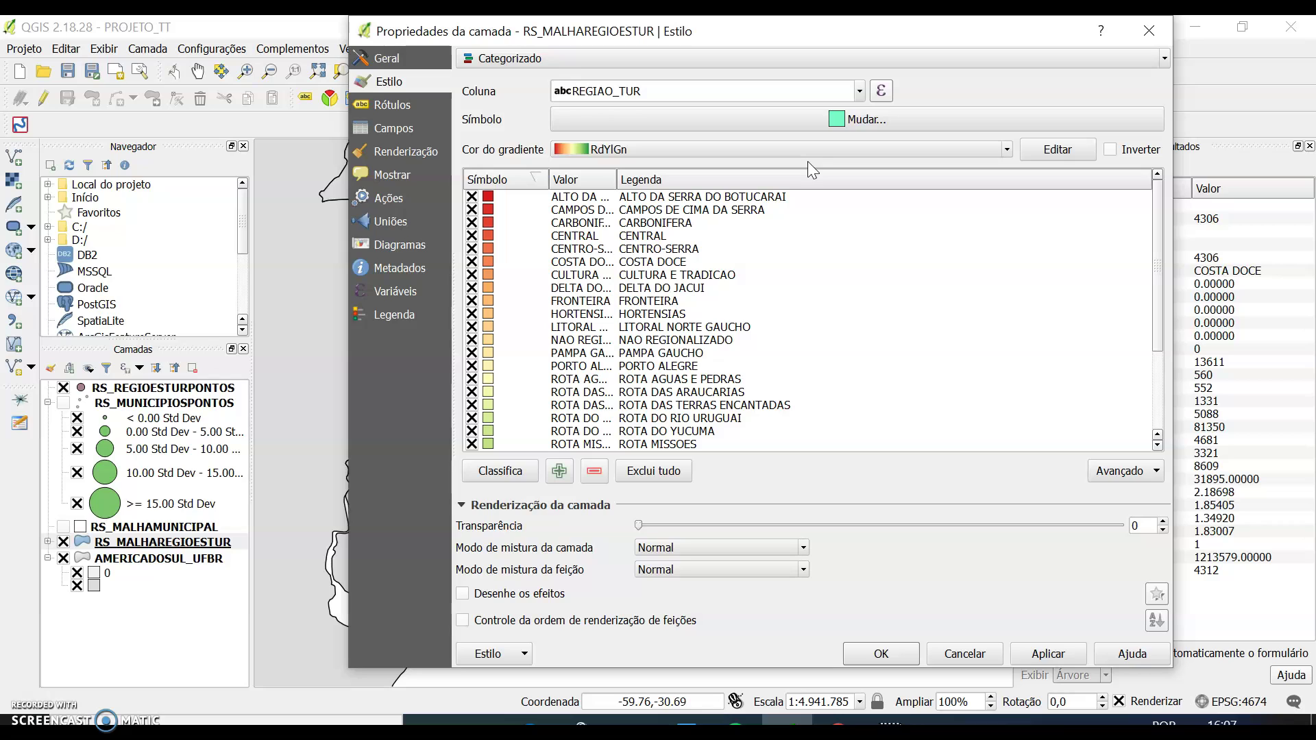
pyautogui.click(500, 460)
pyautogui.click(1036, 659)
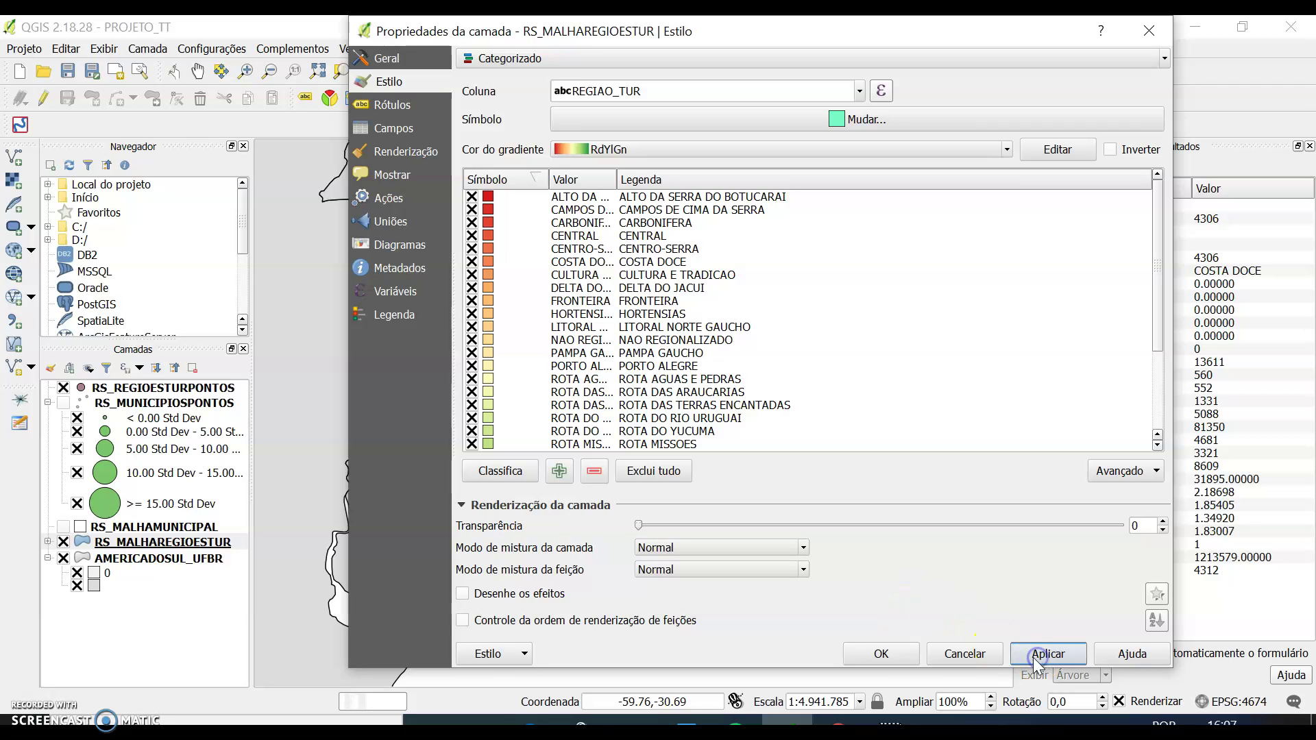
pyautogui.click(869, 655)
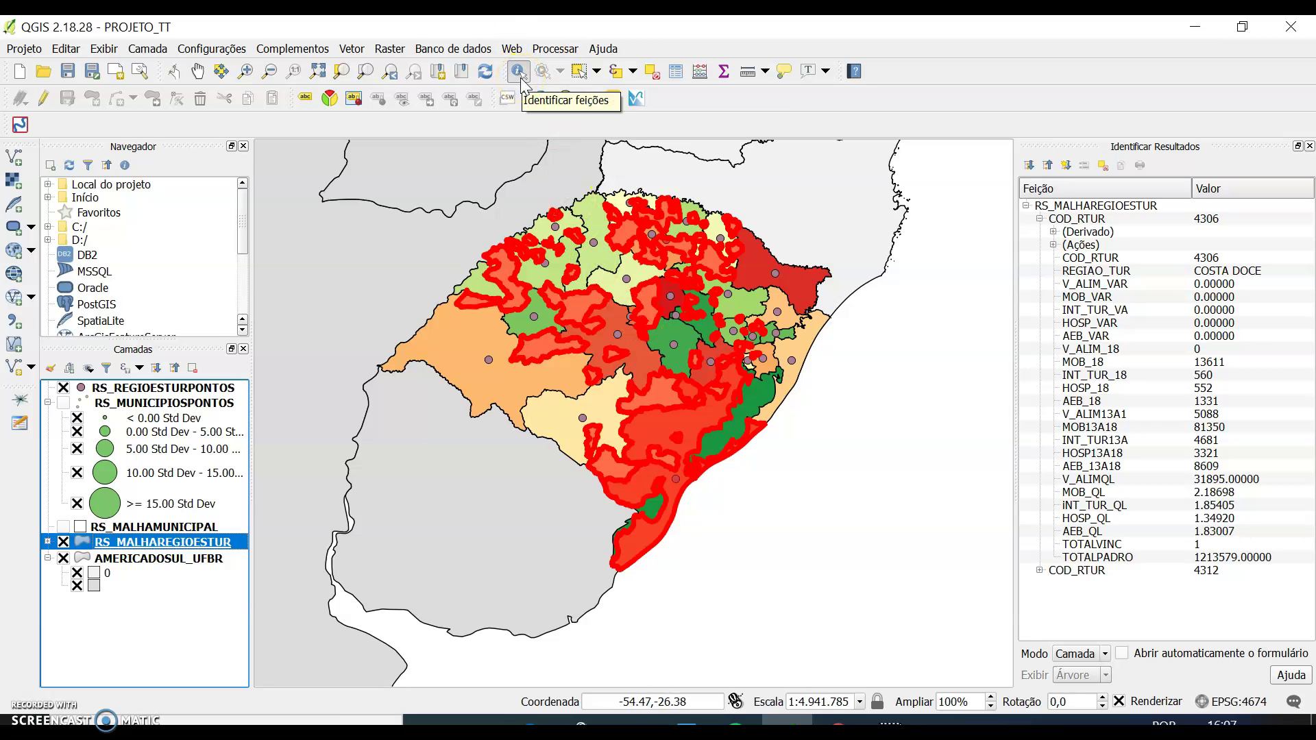
# - Identify the attributes of the Rota Missões region in the northwest of the state
pyautogui.click(510, 273)
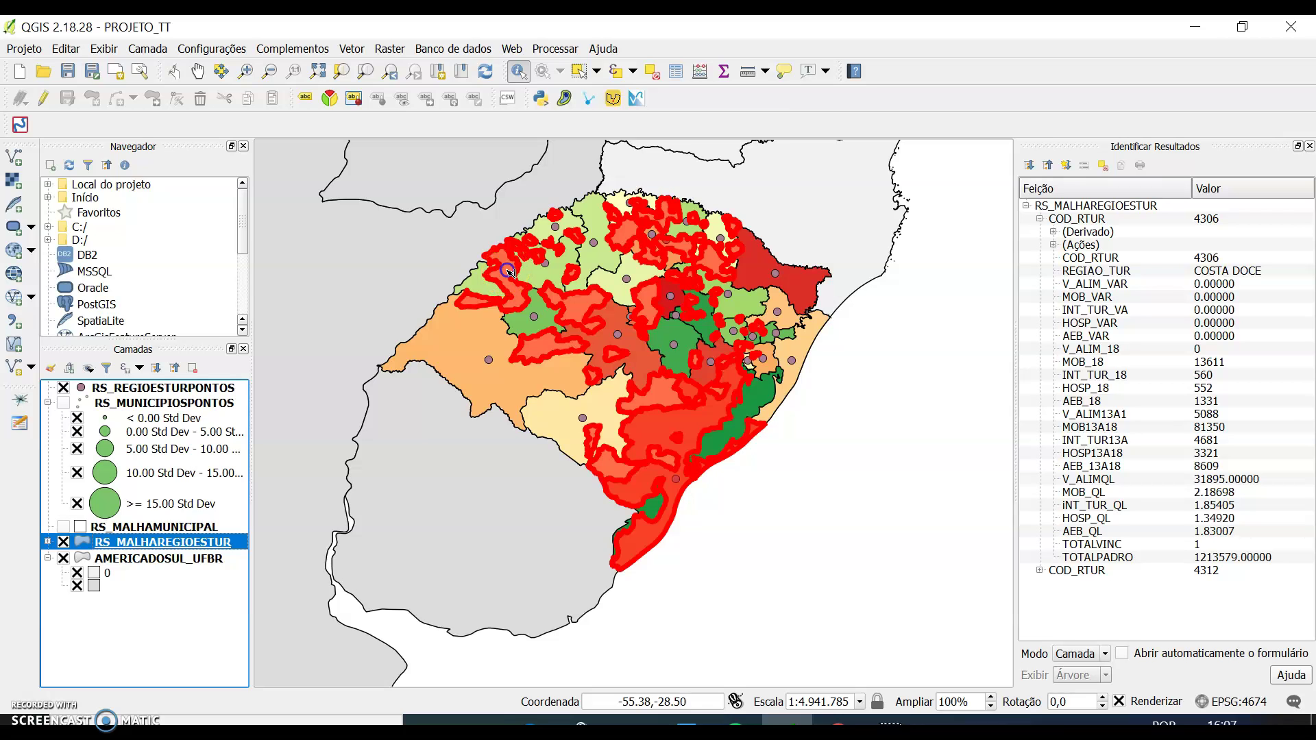
pyautogui.click(519, 72)
pyautogui.click(517, 71)
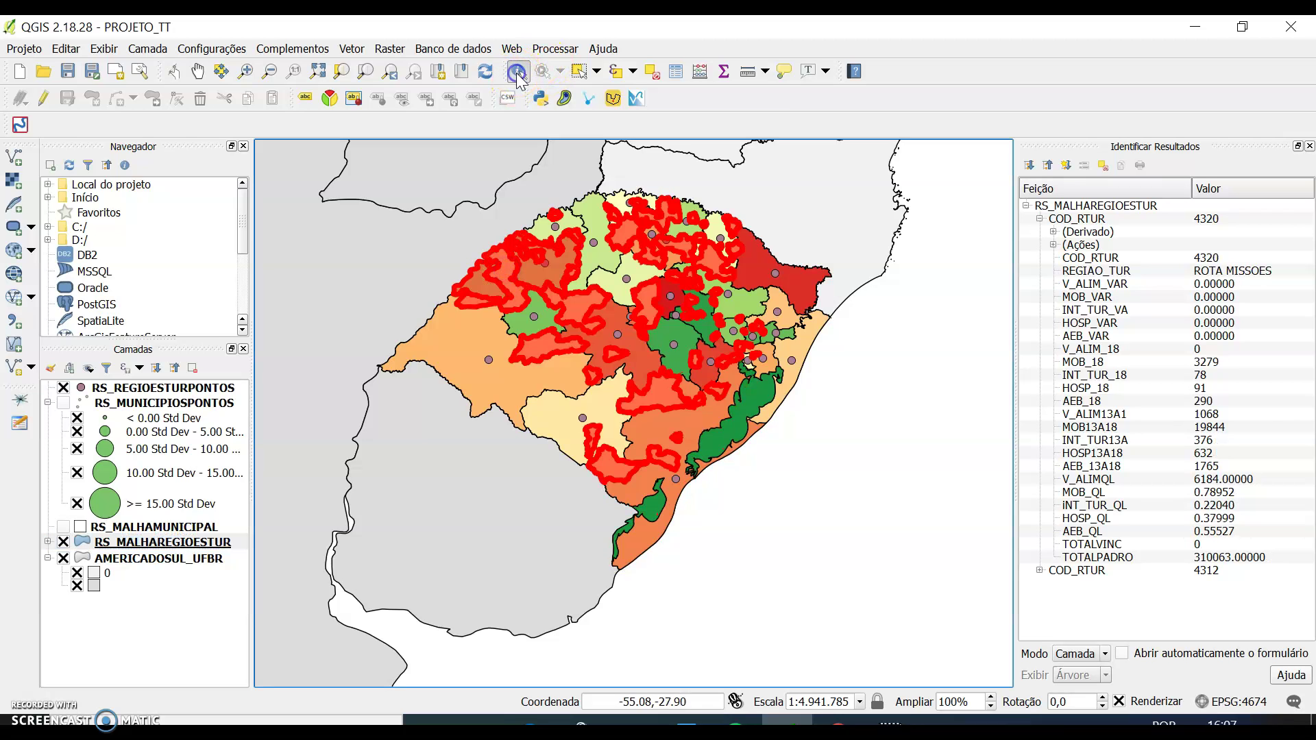
# - Switch to the Pan tool and reposition the map with all of Rio Grande do Sul in view
pyautogui.click(198, 71)
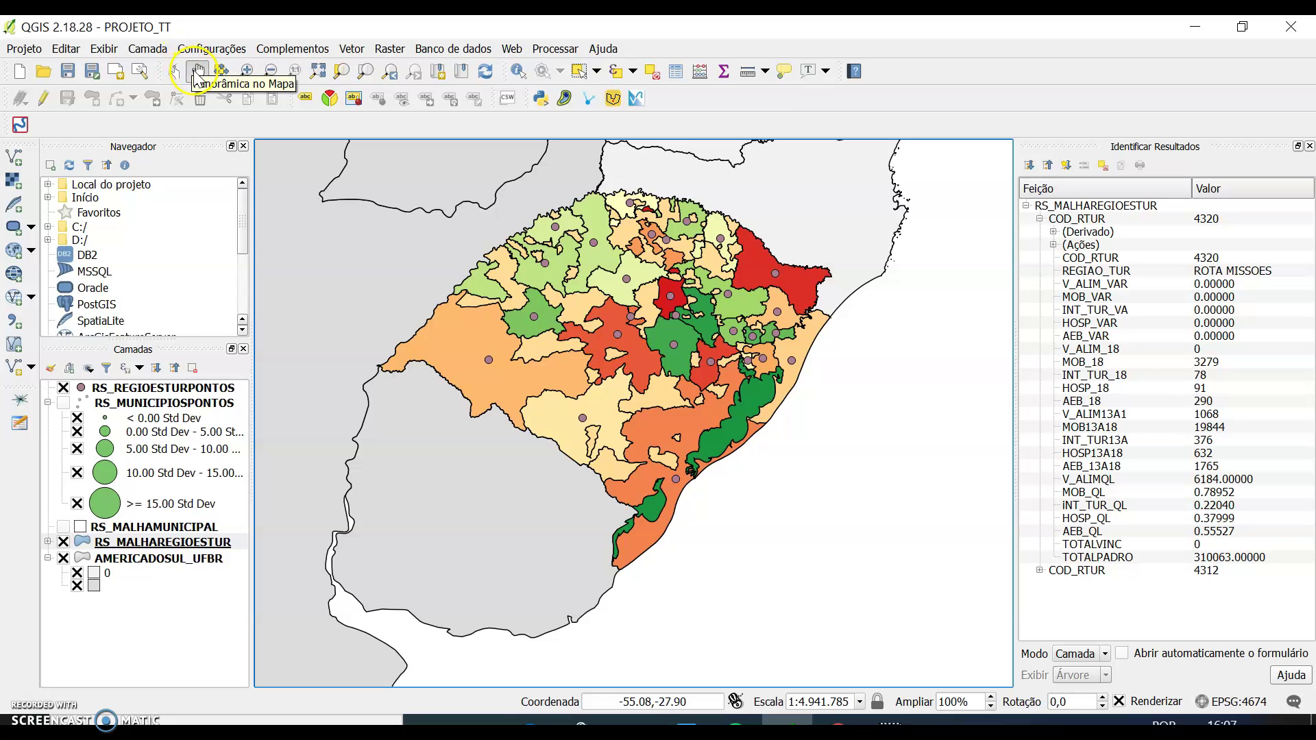
pyautogui.moveTo(462, 332); pyautogui.dragTo(561, 579)
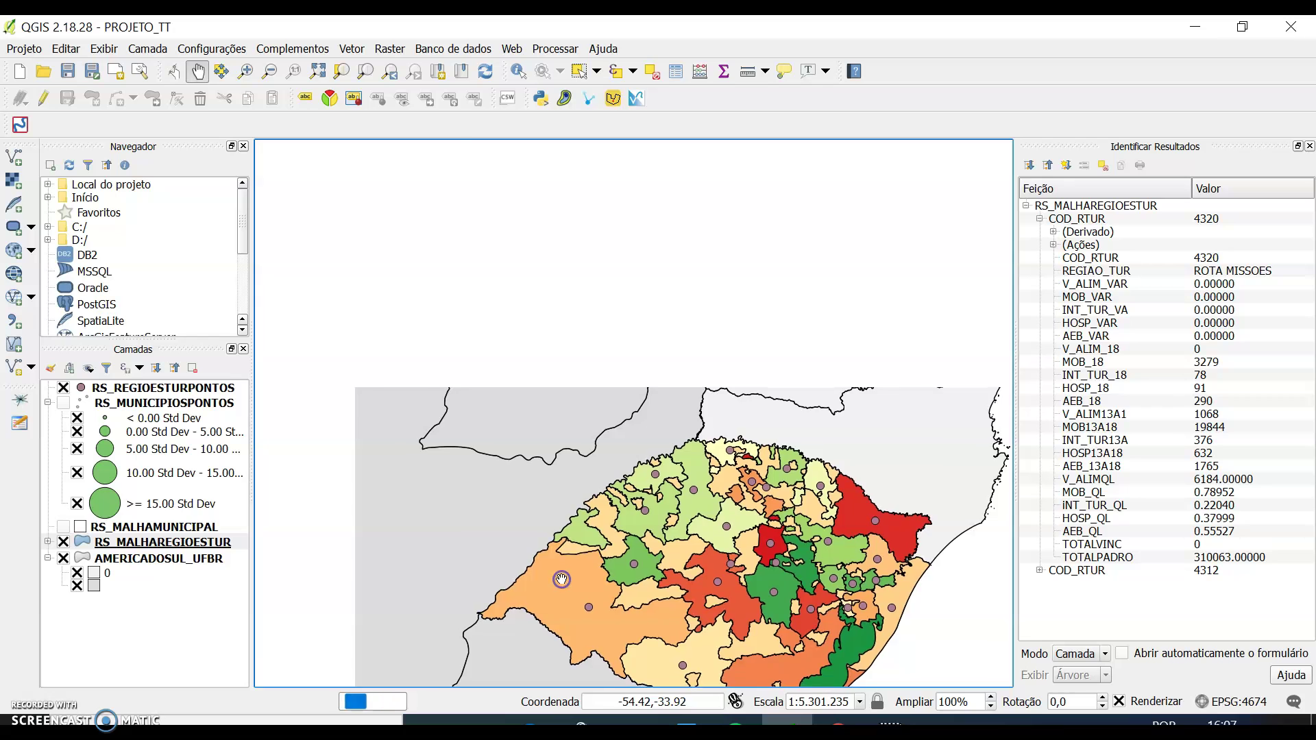
pyautogui.moveTo(588, 494); pyautogui.dragTo(515, 291)
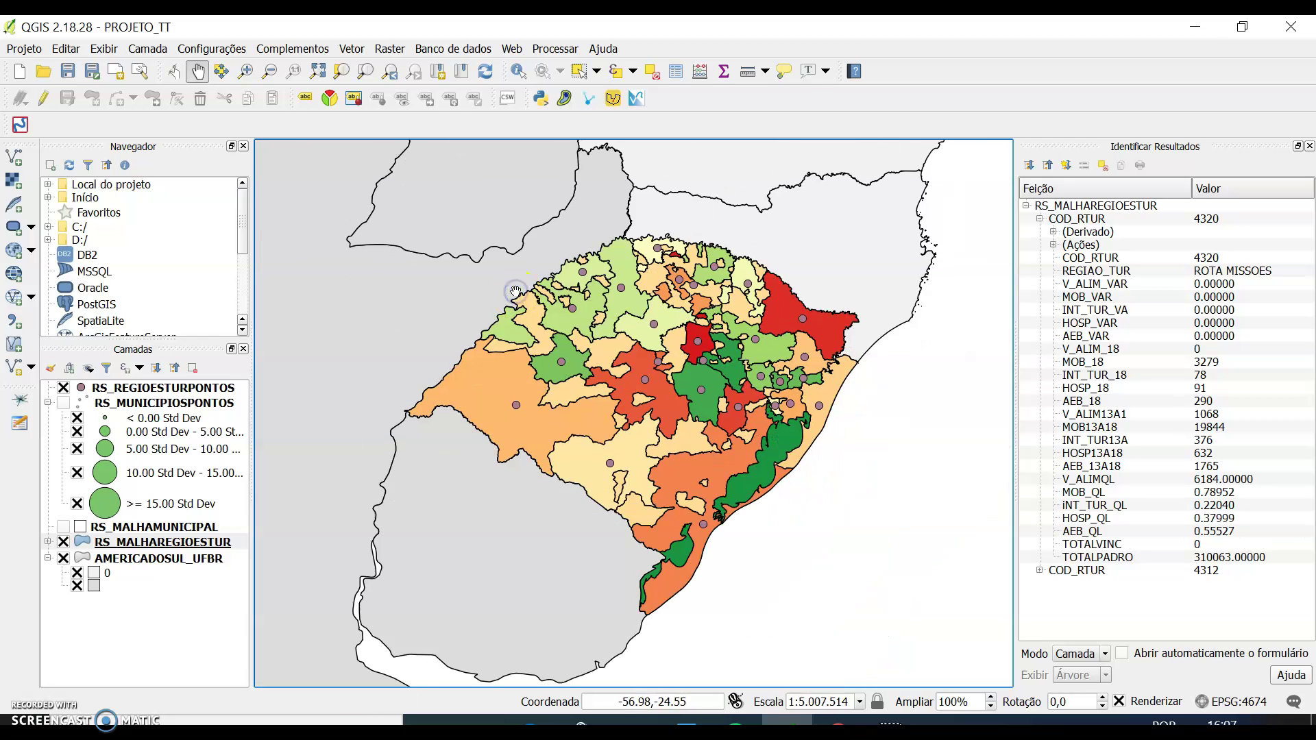
pyautogui.moveTo(622, 402); pyautogui.dragTo(587, 402)
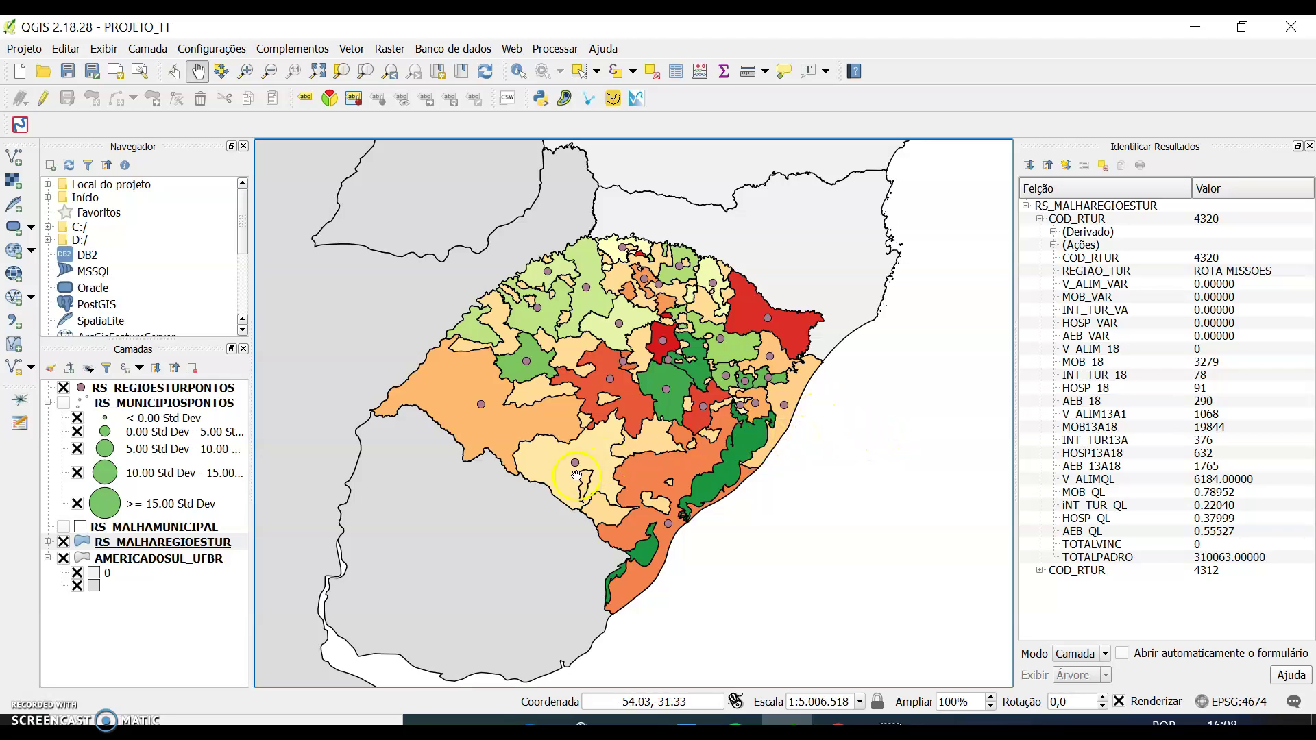
# - Expand the RS_MALHAREGIOESTUR legend and hide the unnamed category after VALE DO TAQUARI
pyautogui.click(47, 541)
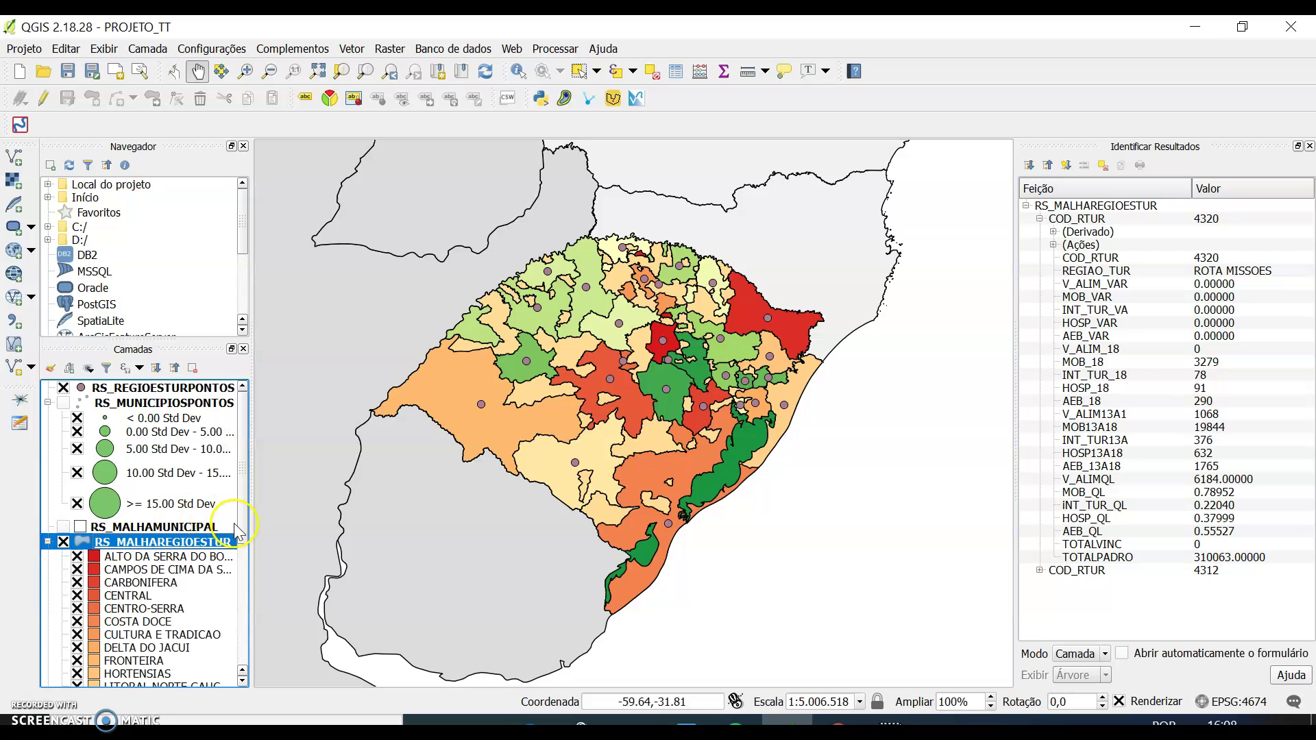
pyautogui.moveTo(248, 527); pyautogui.dragTo(249, 631)
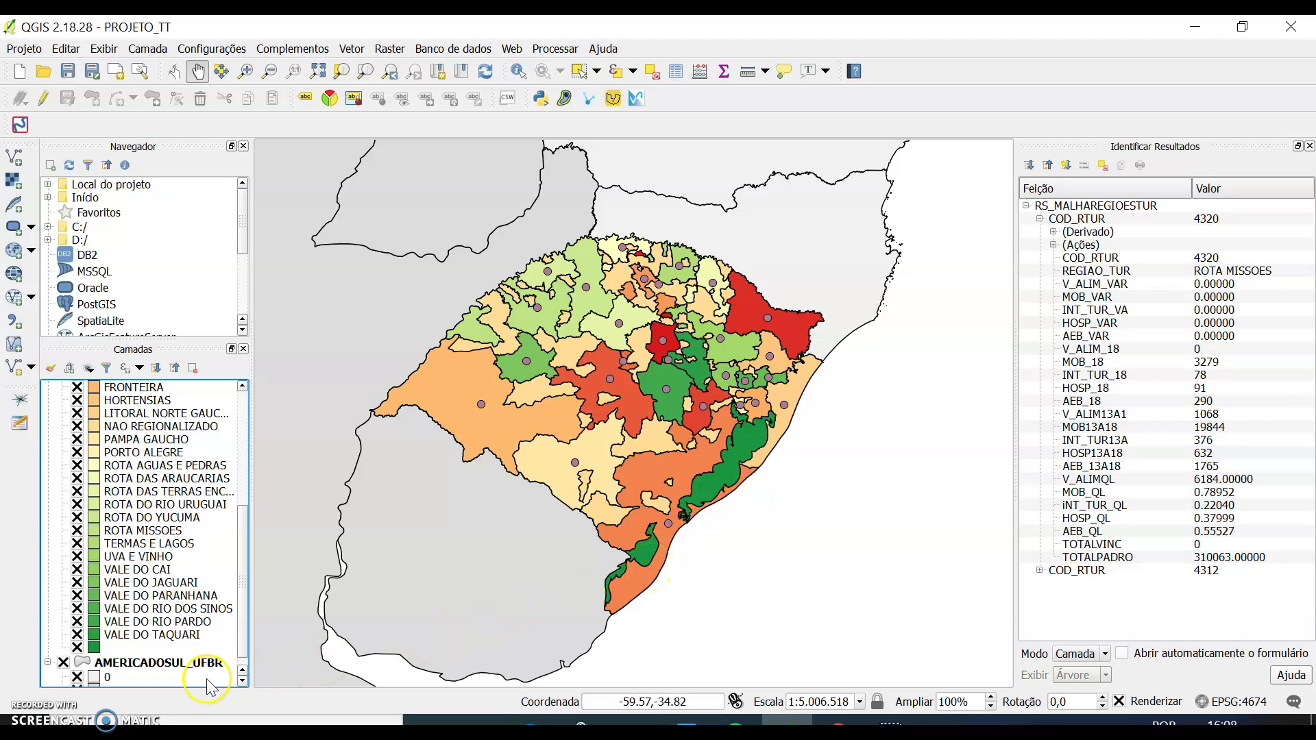
pyautogui.click(77, 647)
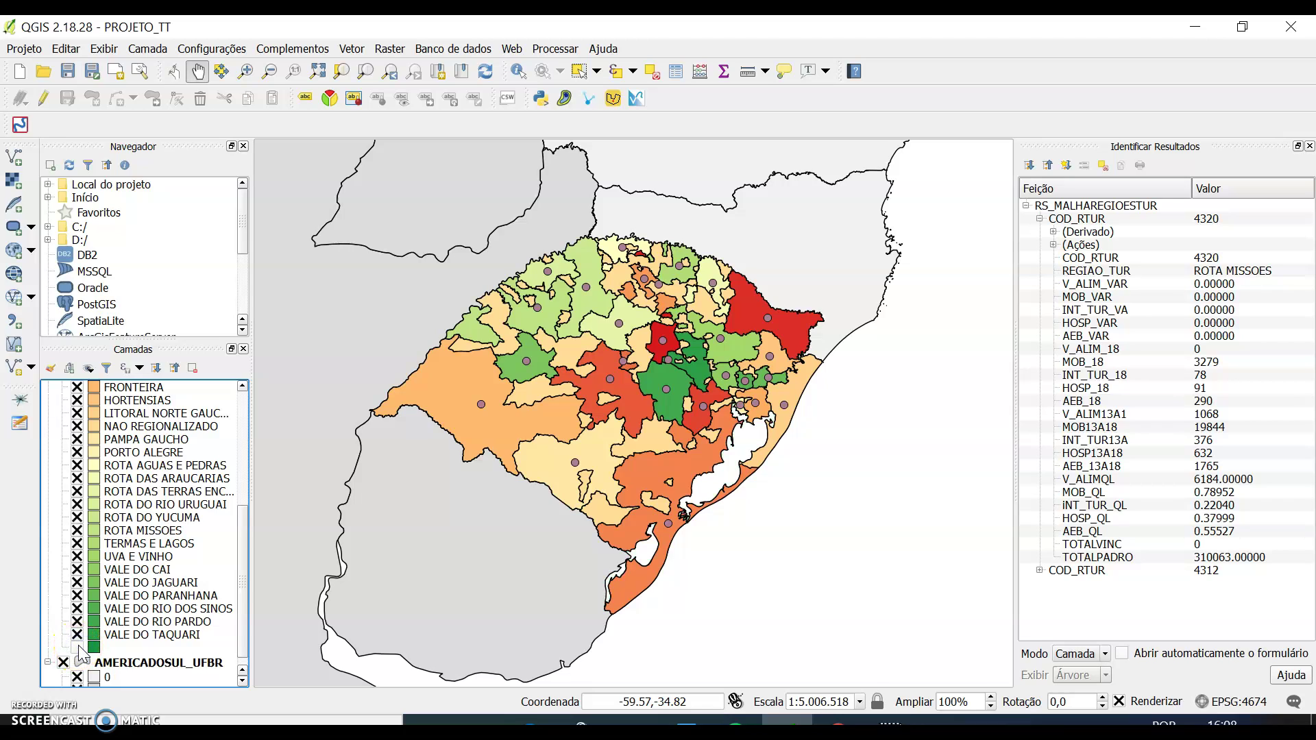
# - Set the simple fill color of the NAO REGIONALIZADO category to the recent gray #dcdcdc
pyautogui.click(246, 587)
pyautogui.moveTo(247, 586); pyautogui.dragTo(242, 537)
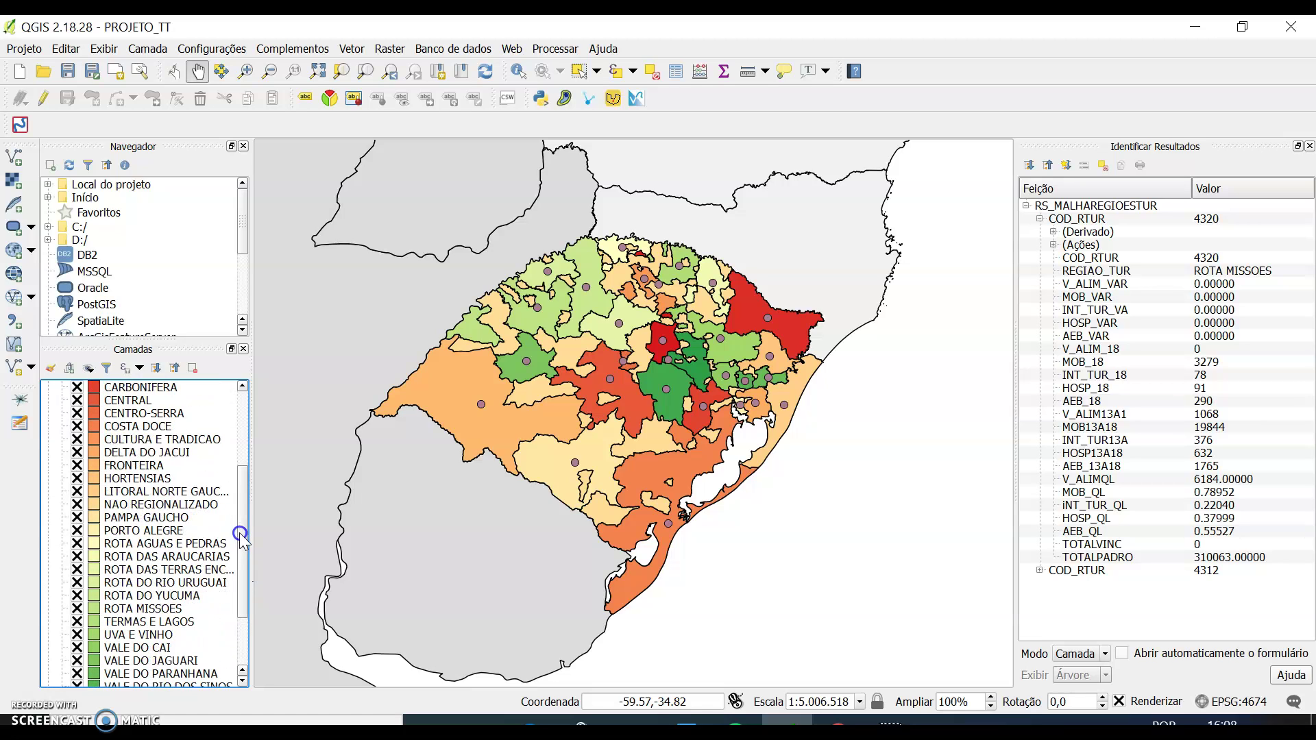
pyautogui.click(94, 507)
pyautogui.doubleClick(94, 505)
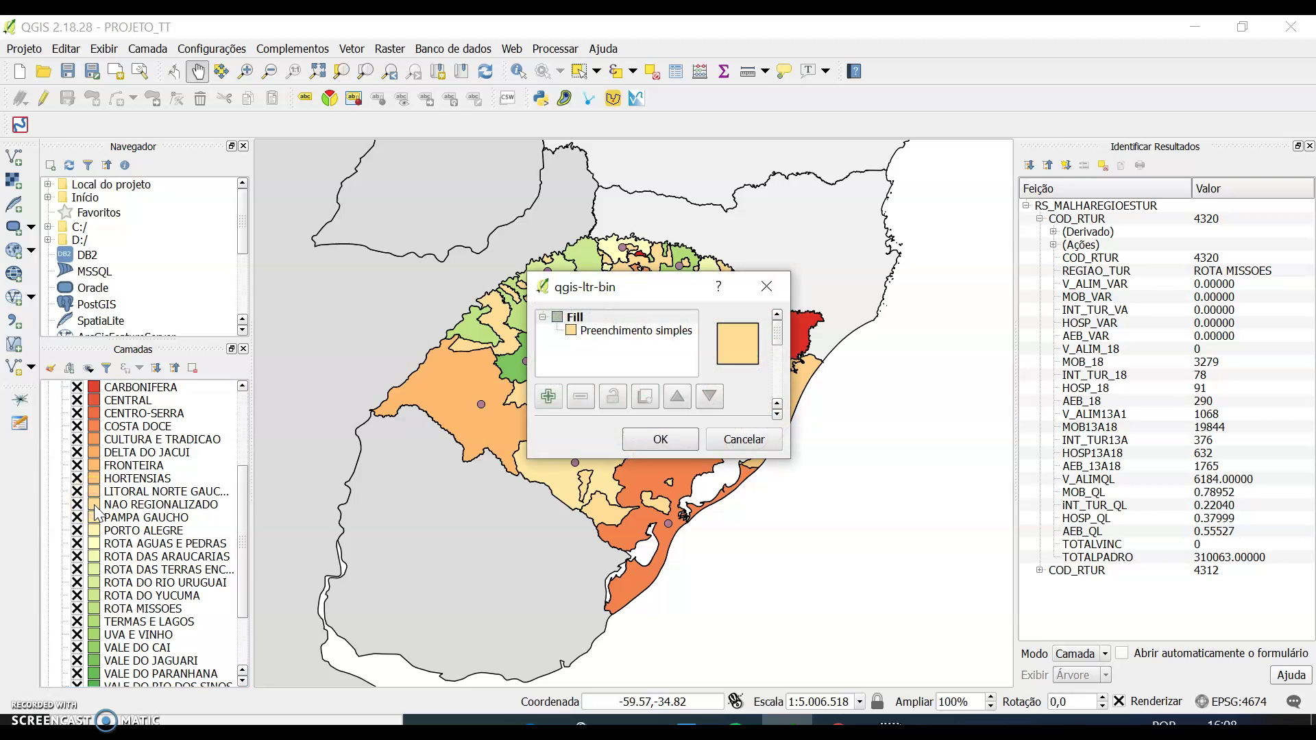
pyautogui.click(620, 318)
pyautogui.click(579, 331)
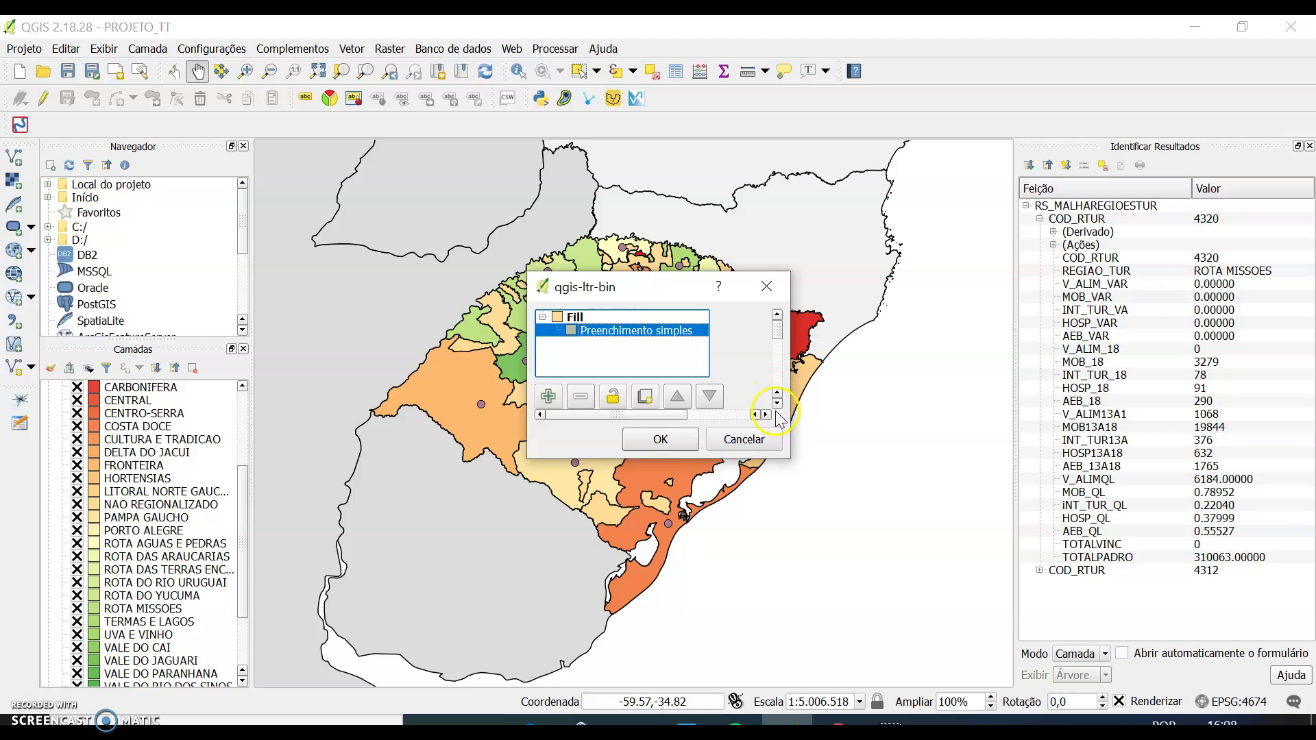
pyautogui.moveTo(777, 329); pyautogui.dragTo(775, 349)
pyautogui.click(740, 368)
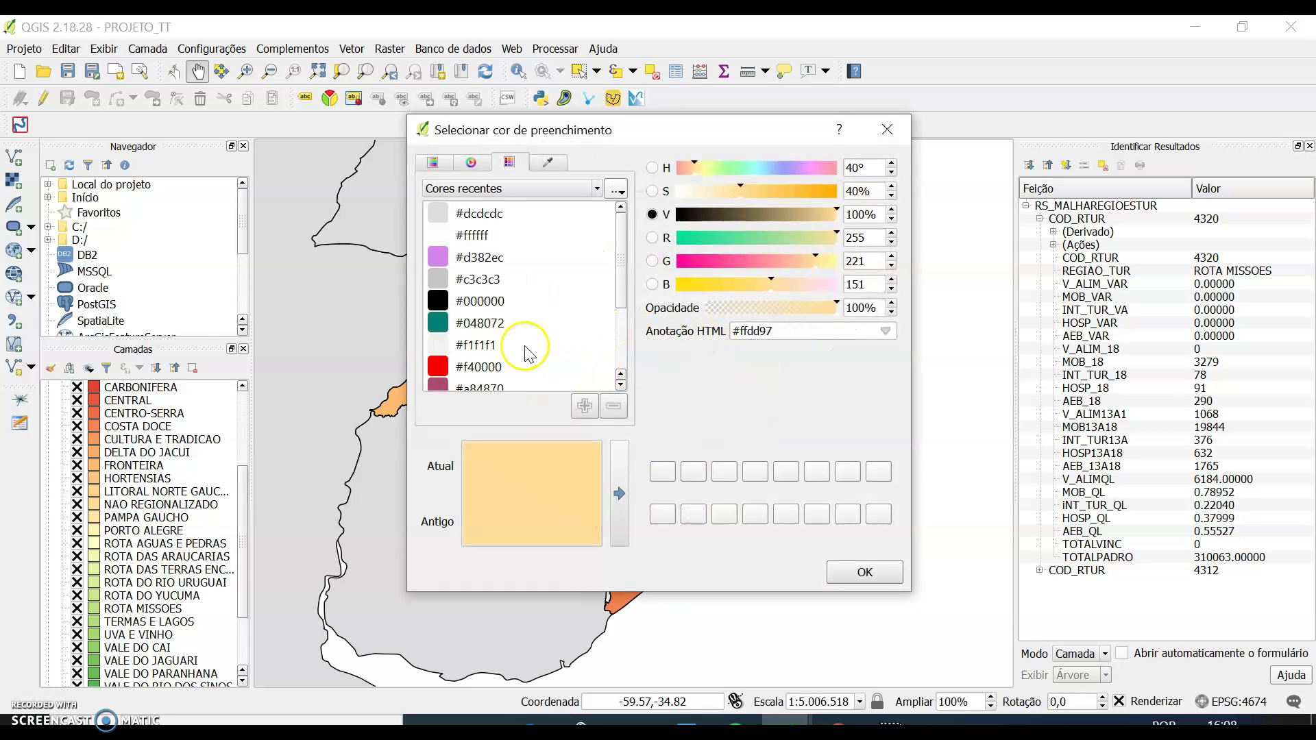
pyautogui.click(440, 217)
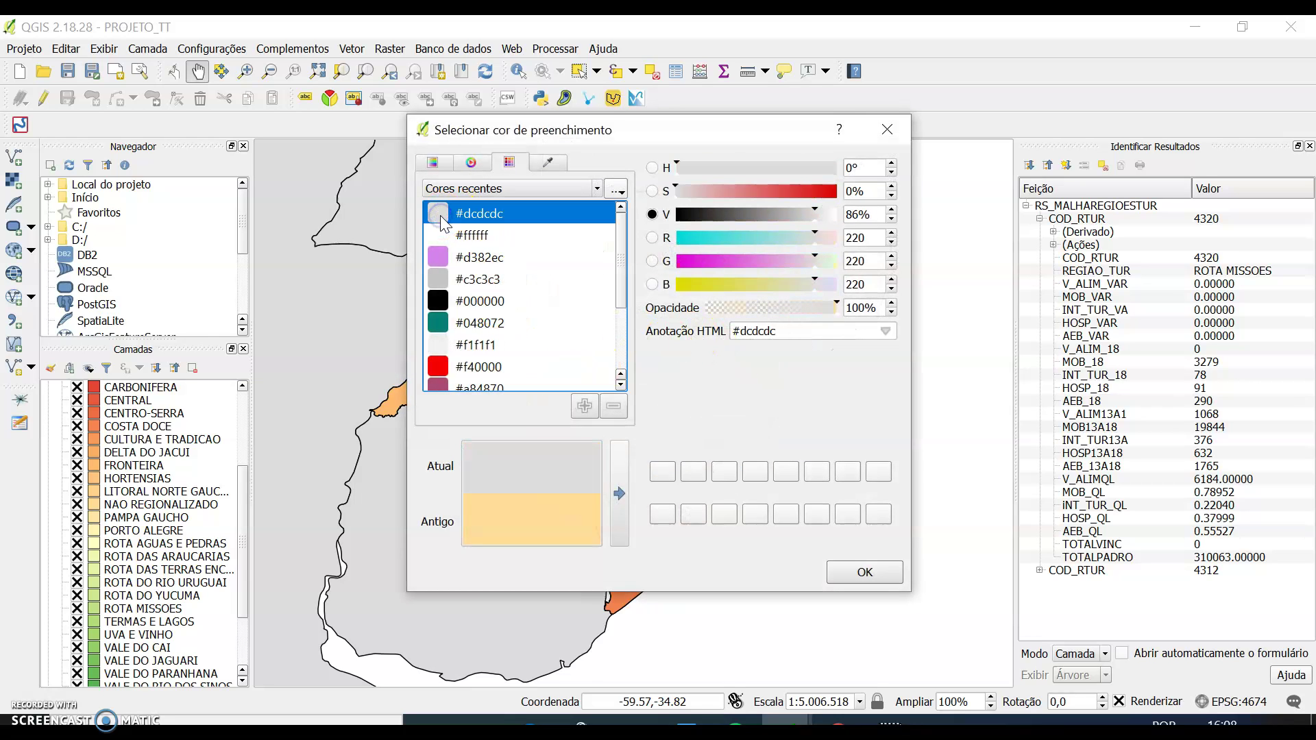
pyautogui.click(881, 573)
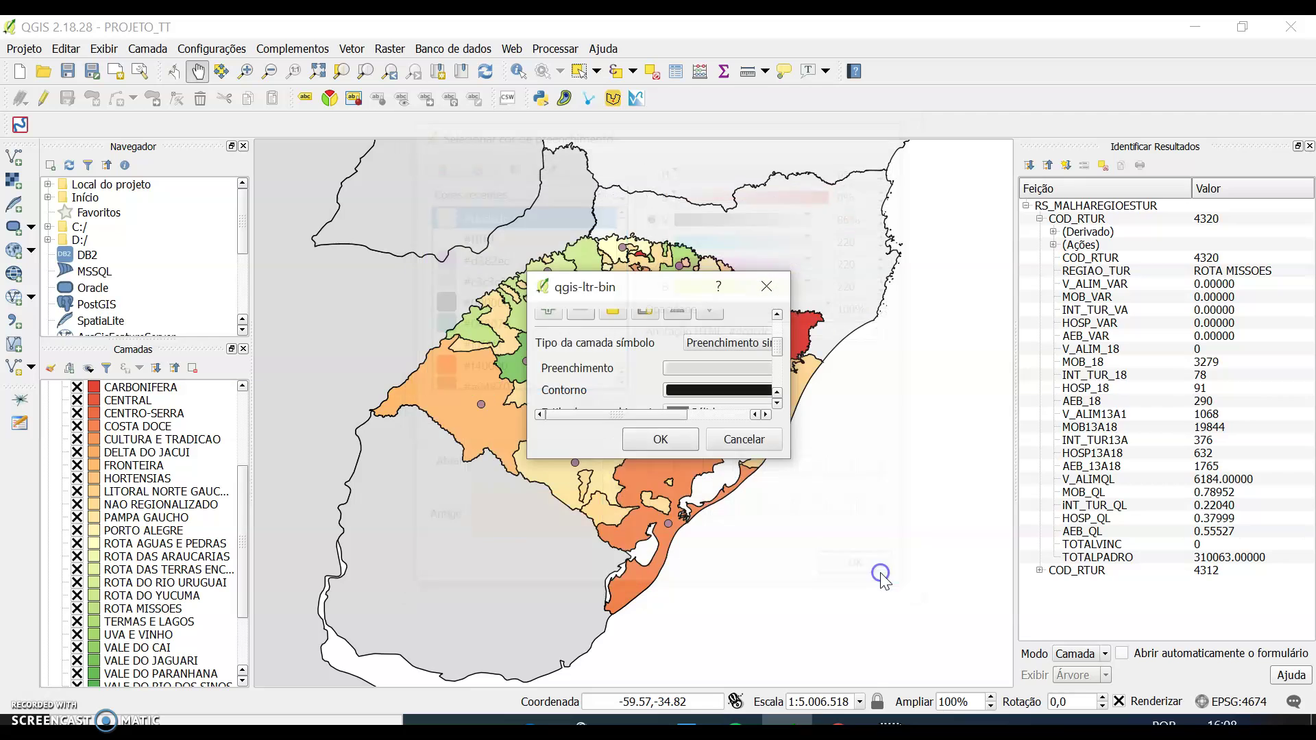
pyautogui.click(680, 446)
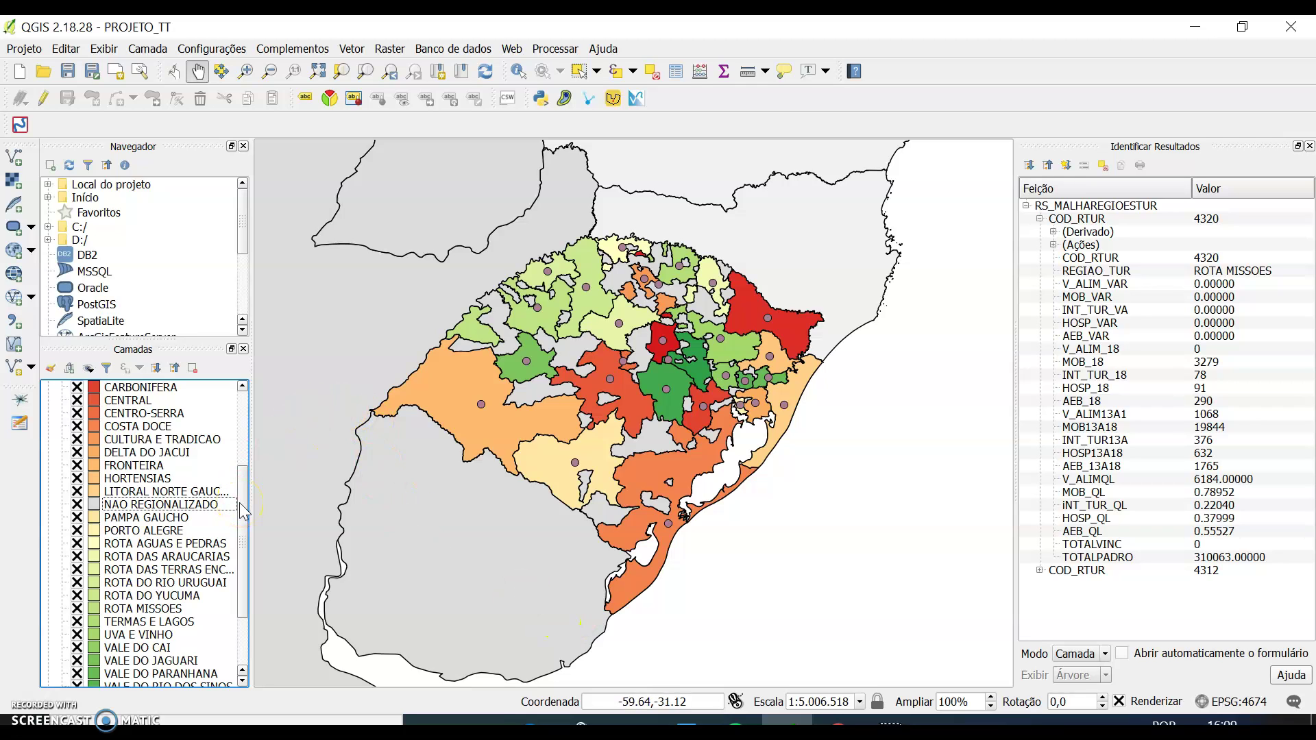
pyautogui.scroll(5, 240, 505)
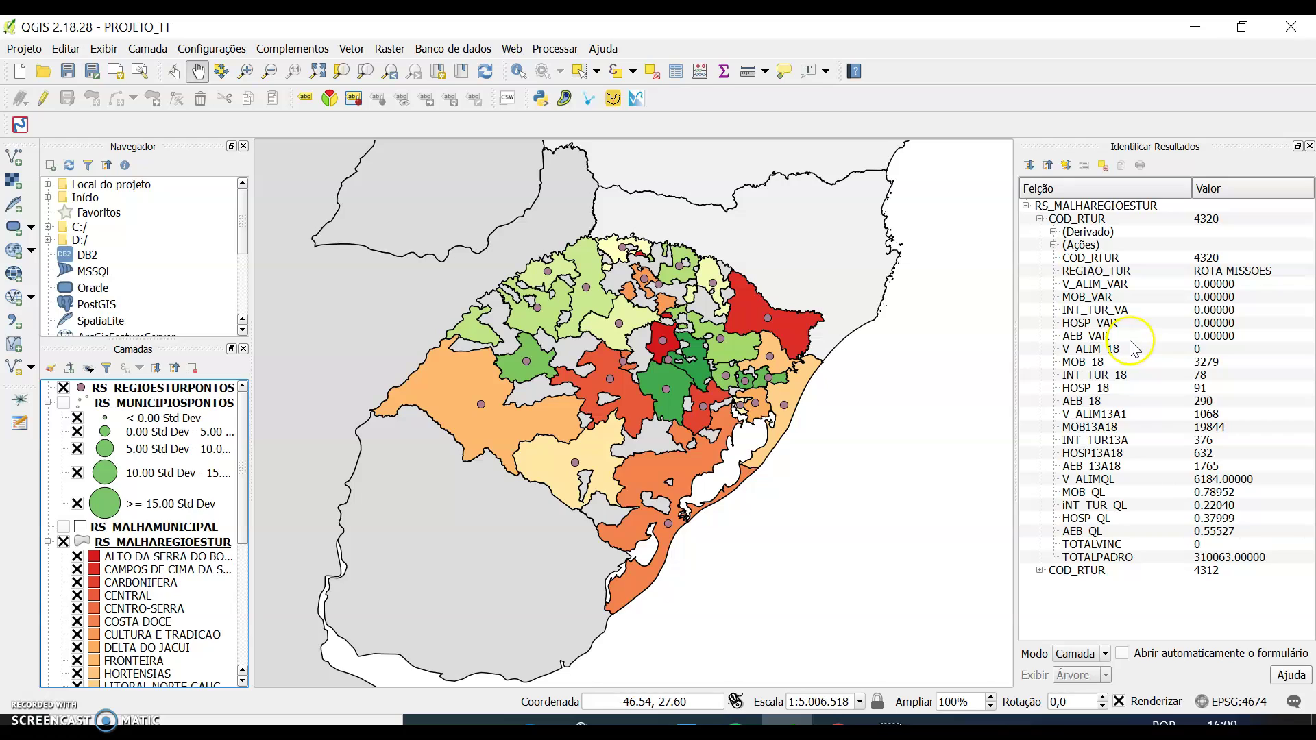
pyautogui.click(786, 405)
pyautogui.click(482, 407)
# - Open the style properties of the RS_REGIOESTURPONTOS layer and set its symbology to graduated (Graduado)
pyautogui.click(223, 401)
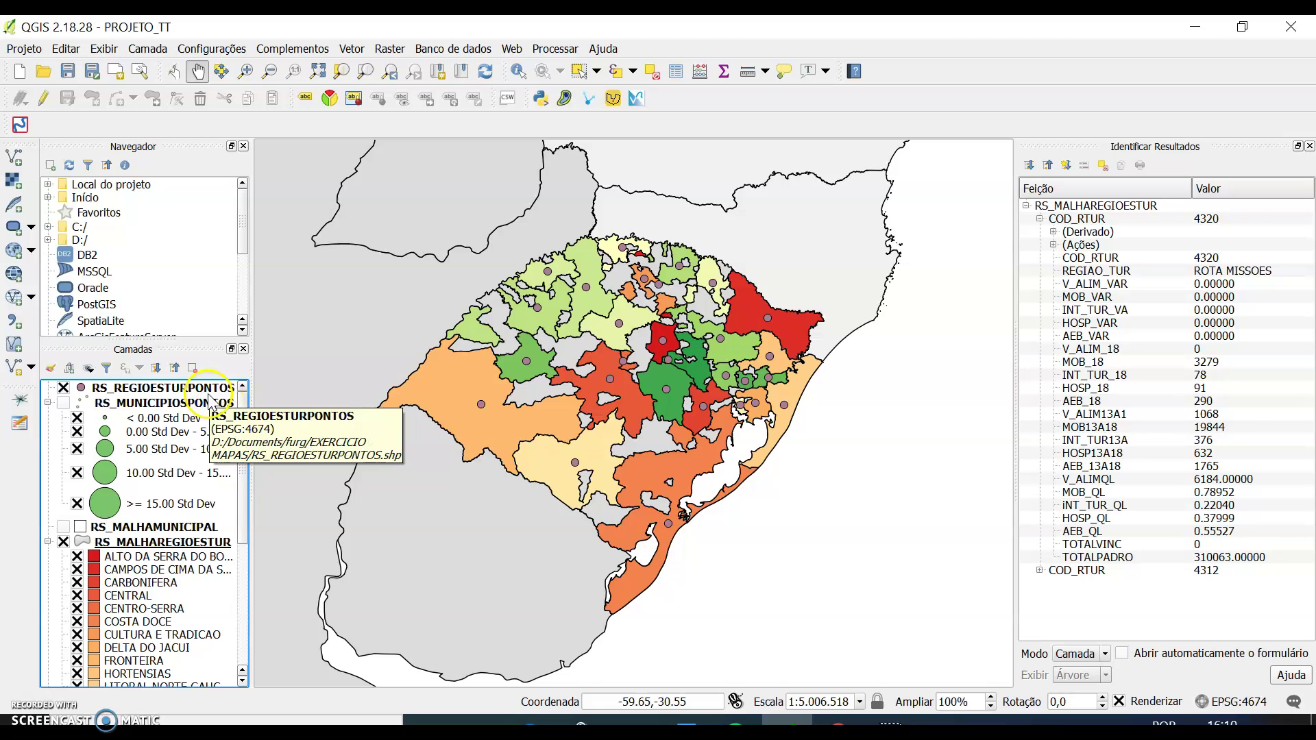
pyautogui.rightClick(209, 394)
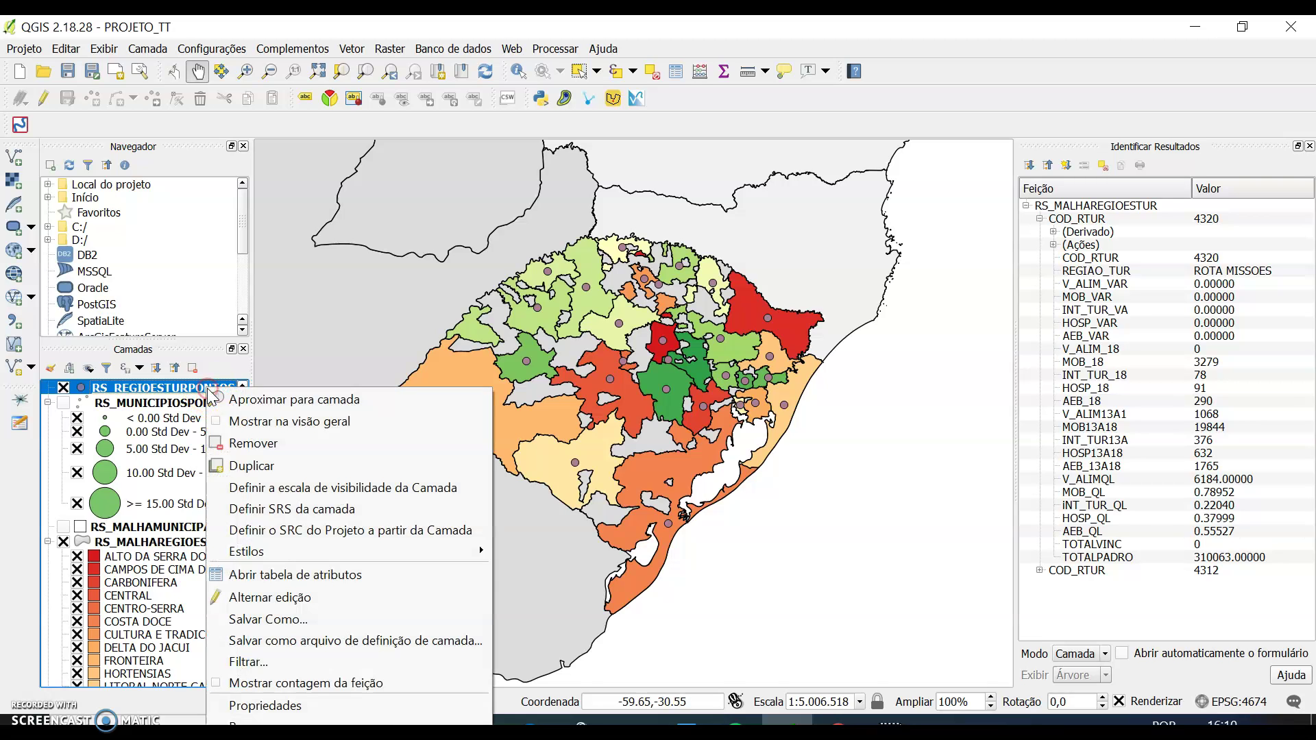
pyautogui.click(320, 718)
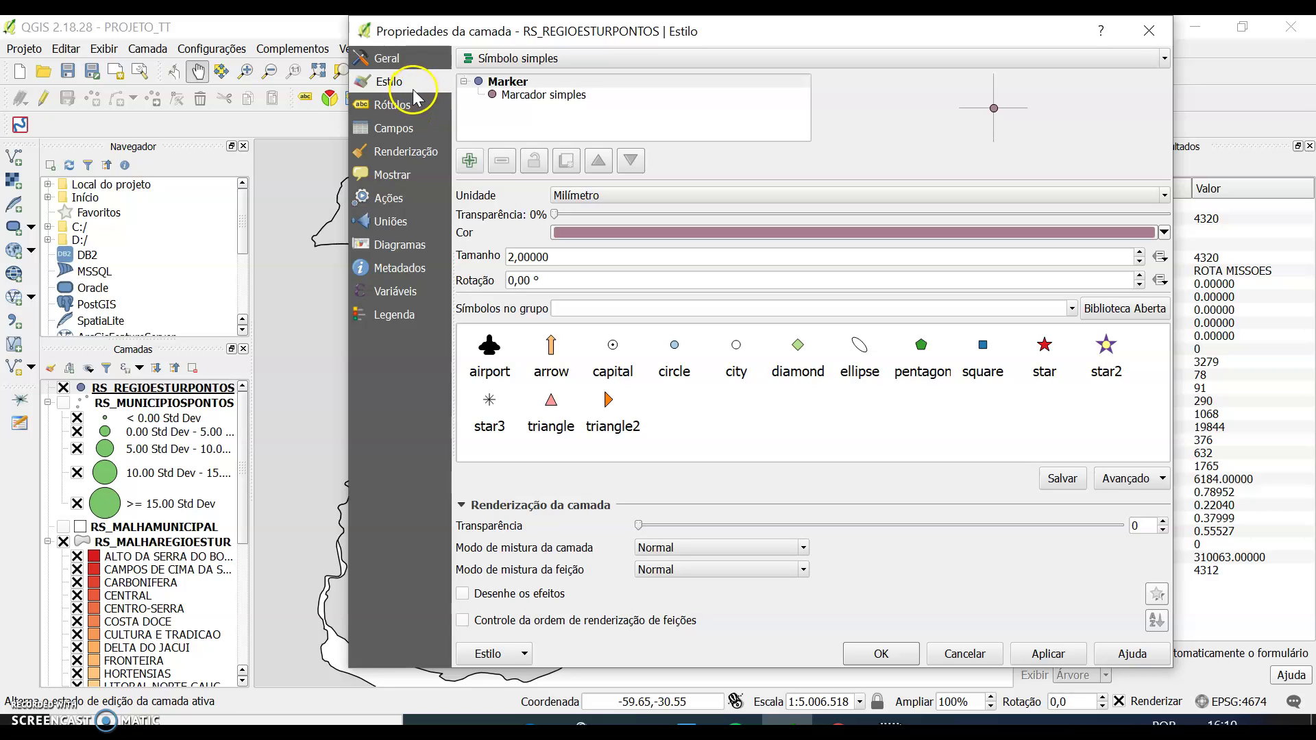
pyautogui.click(528, 66)
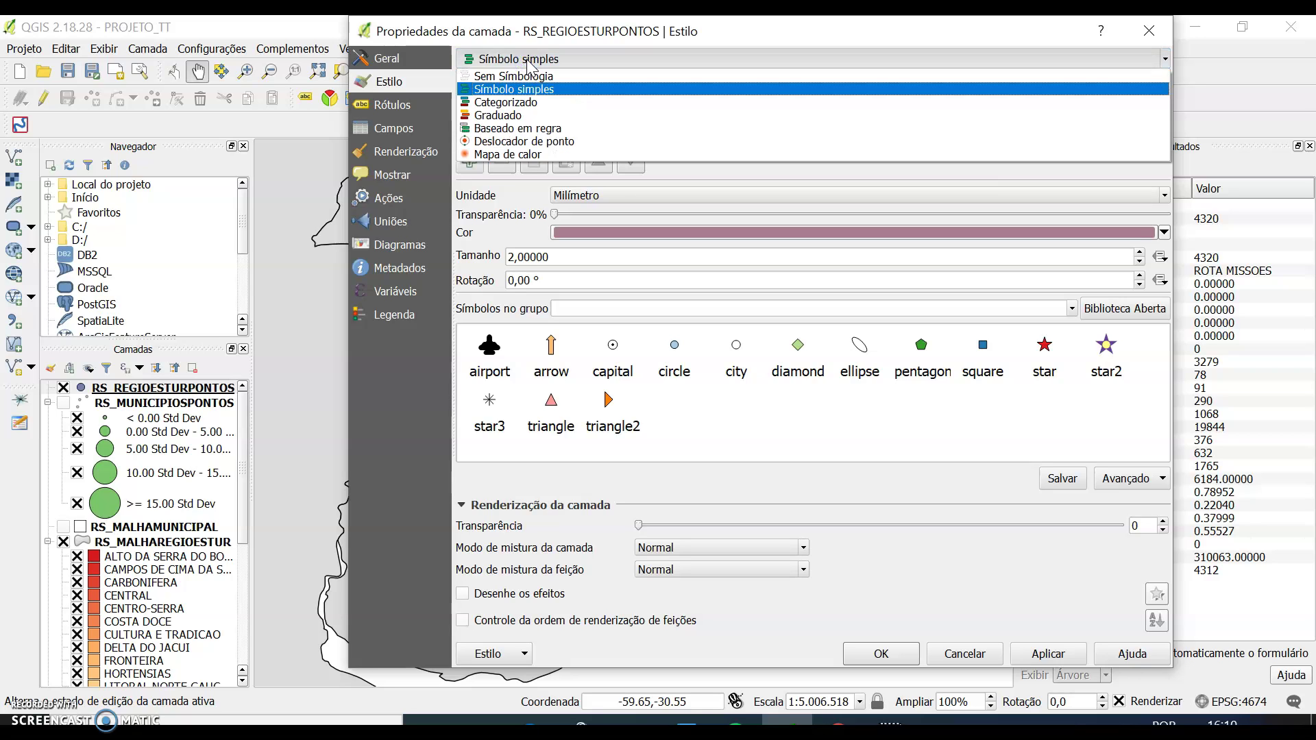
pyautogui.click(524, 115)
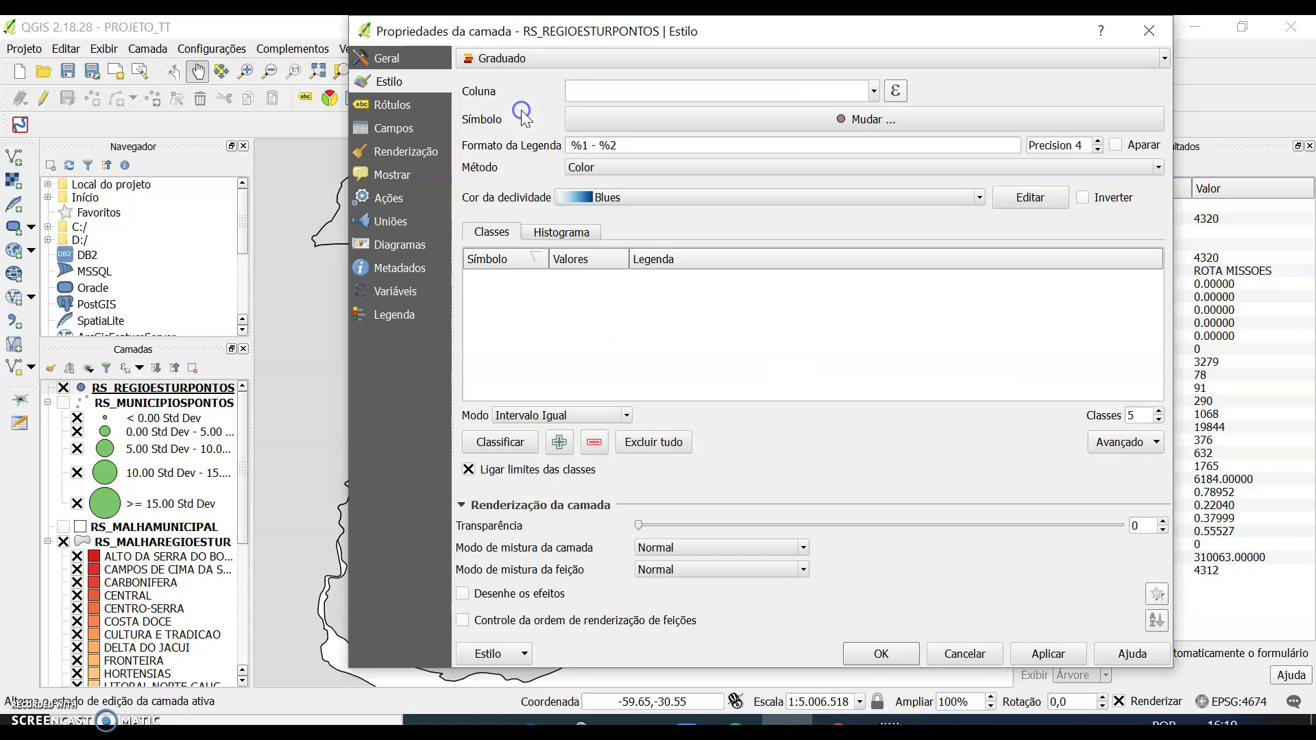
# - Classify the points by the HOSPEDAG_1 column using the natural breaks mode, Quebras Naturais (Jenks)
pyautogui.click(874, 92)
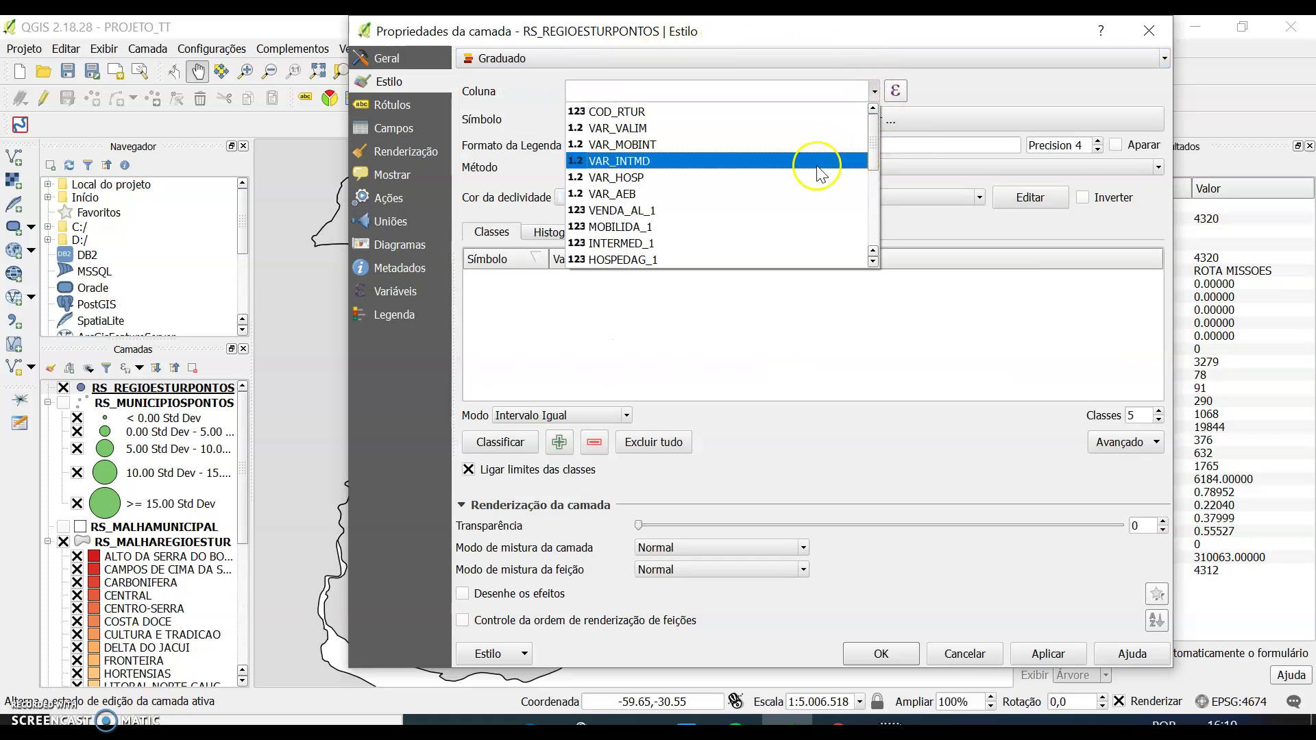
pyautogui.moveTo(872, 156); pyautogui.dragTo(872, 180)
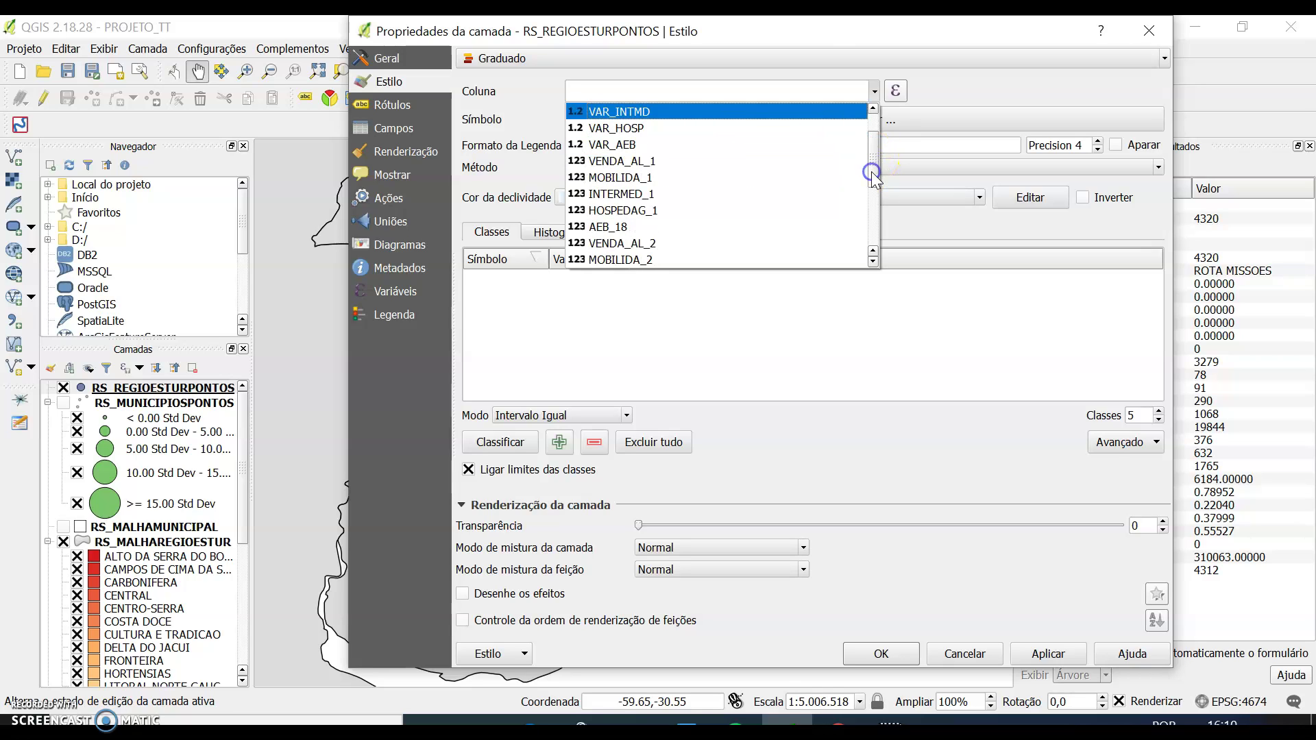
pyautogui.click(721, 210)
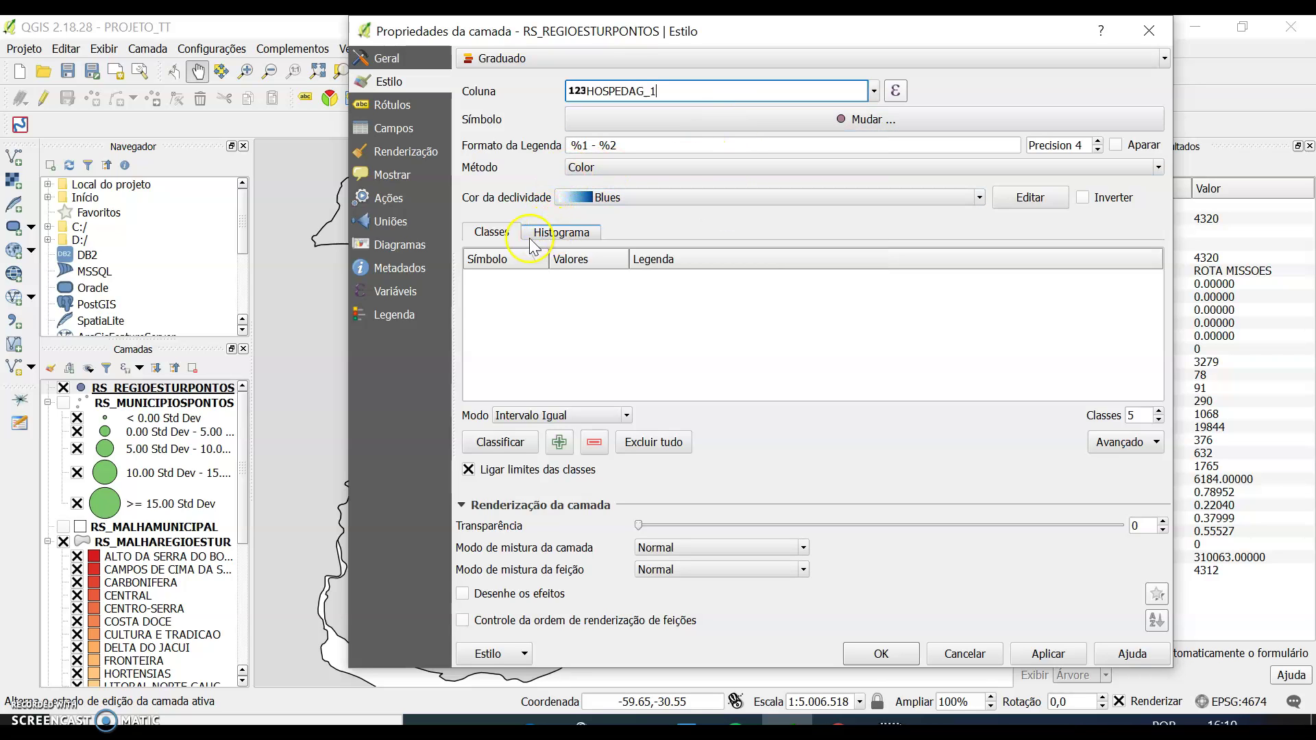
pyautogui.click(538, 415)
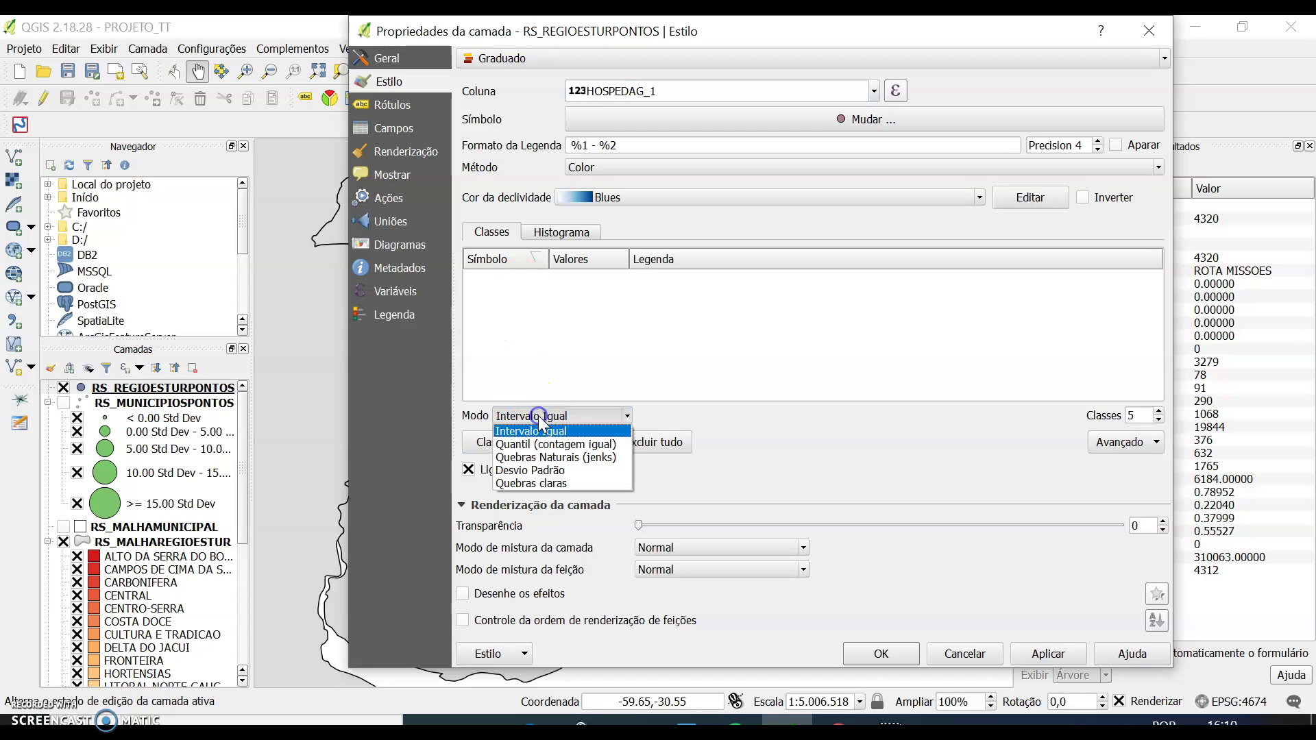
pyautogui.click(554, 459)
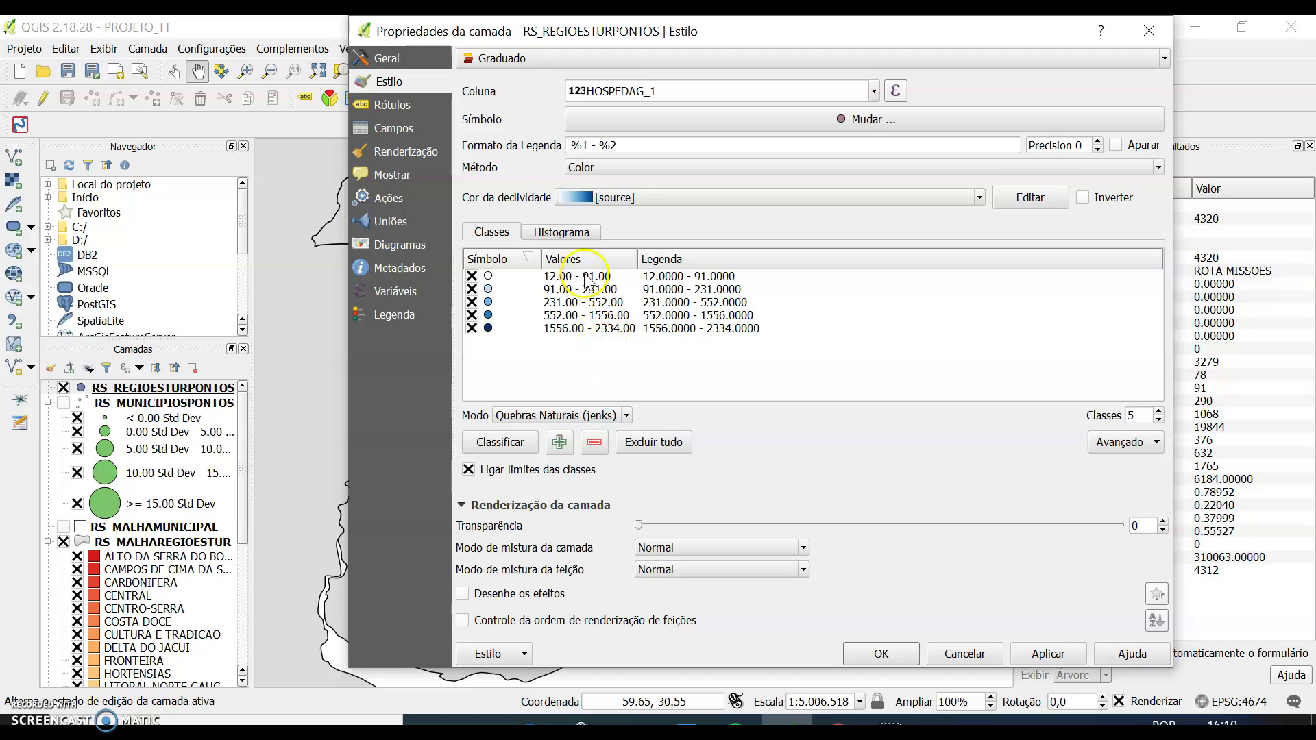
# - Load the HOSPEDAG_1 histogram to examine how the values fall into the classes, and return to the class list
pyautogui.click(559, 233)
pyautogui.click(544, 266)
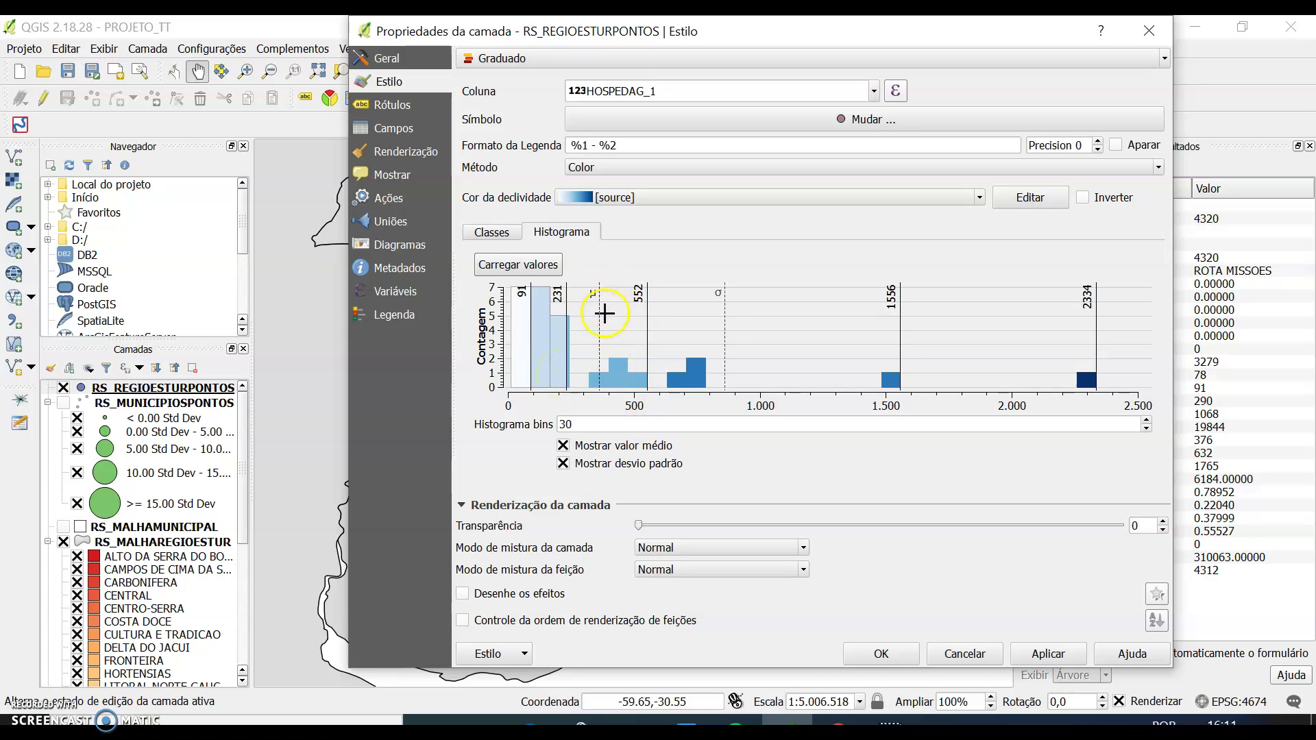
pyautogui.click(686, 379)
pyautogui.click(493, 233)
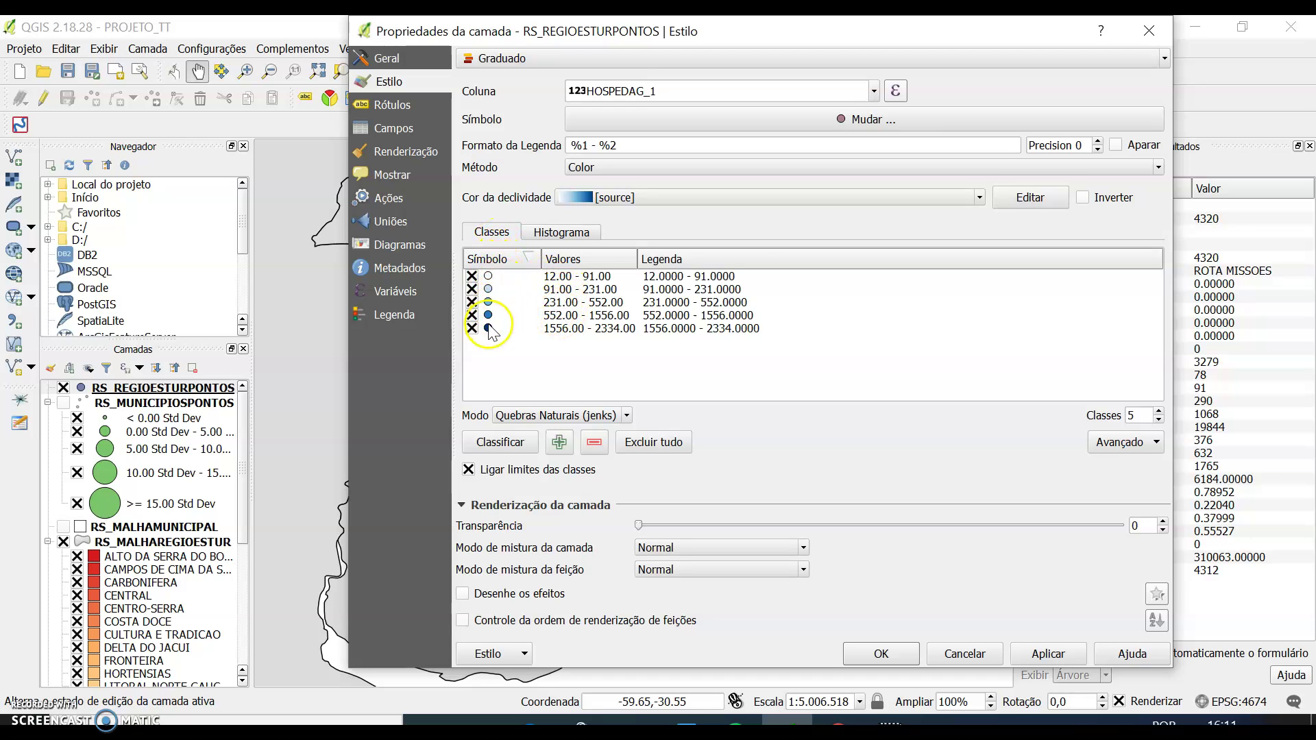
# - Switch the graduated method to Size, and apply the style to the regional points layer
pyautogui.click(784, 170)
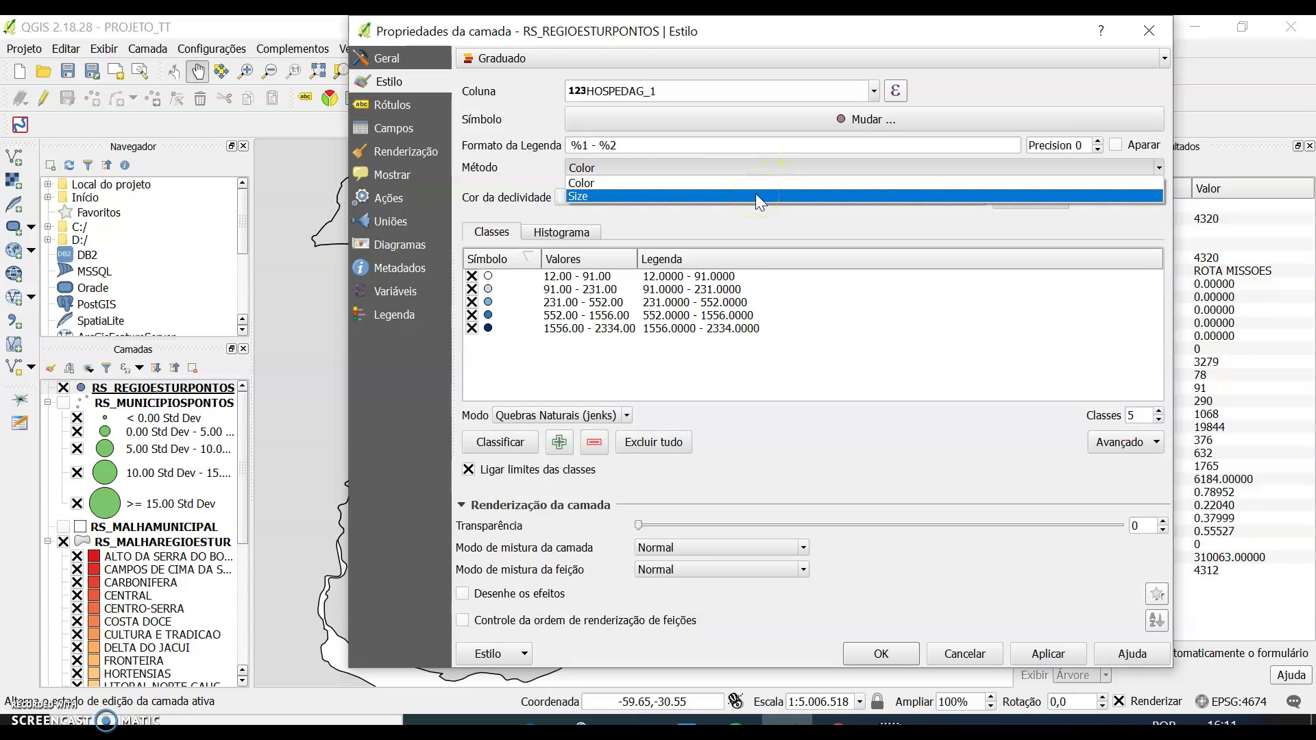
pyautogui.click(755, 196)
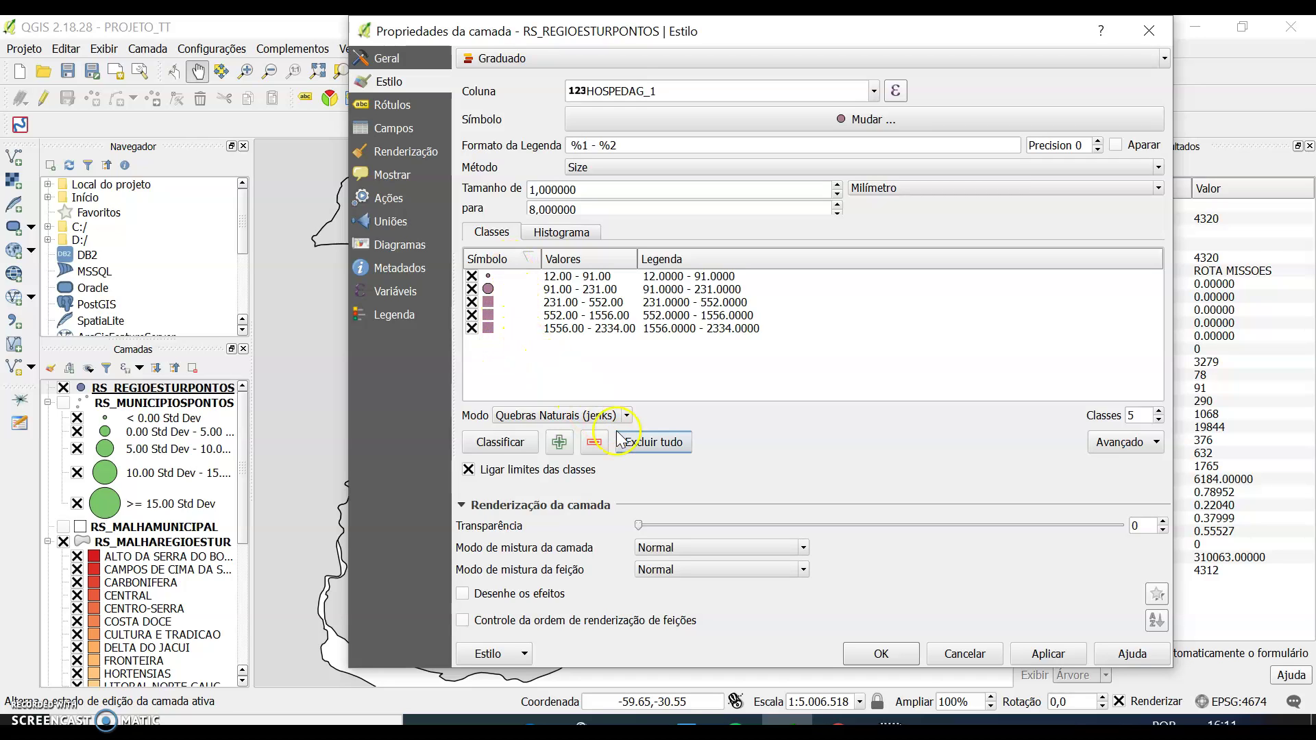
pyautogui.click(1049, 654)
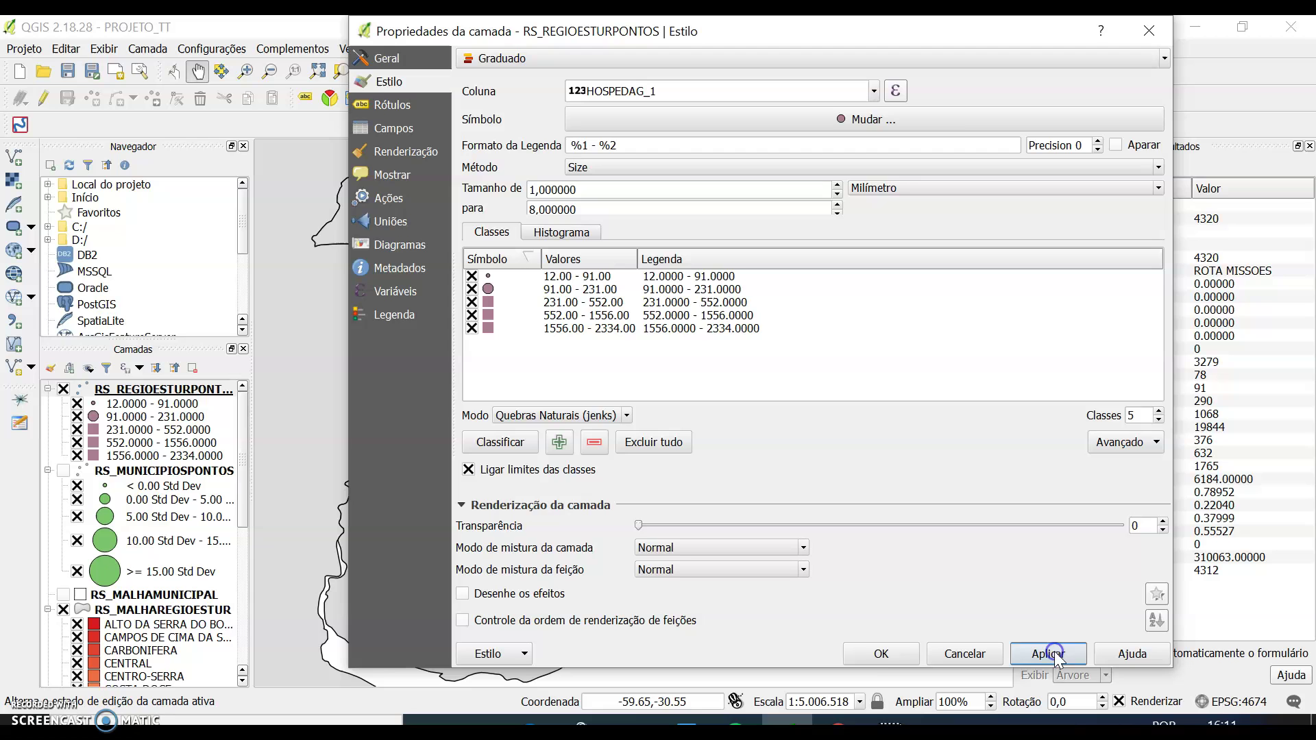
pyautogui.click(881, 654)
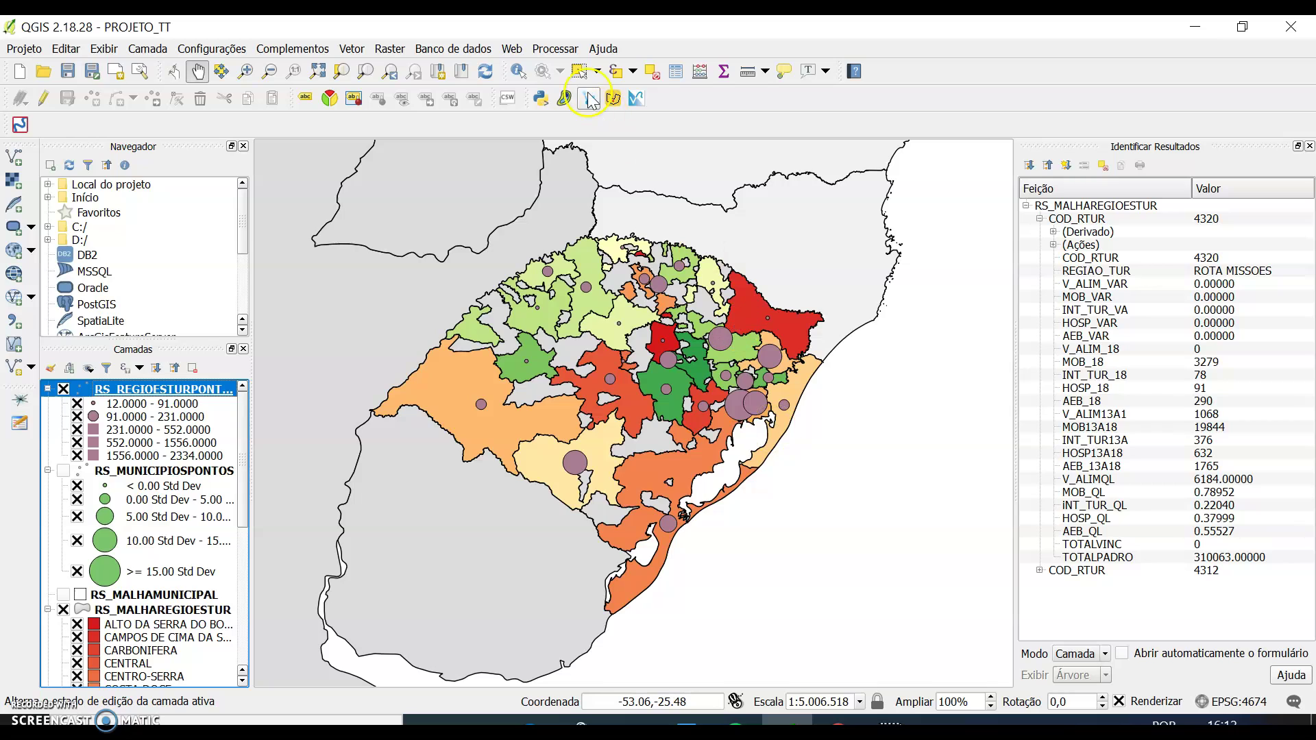
# - Identify the attributes of the Porto Alegre and Costa Doce points in the RS_REGIOESTURPONTOS layer
pyautogui.click(519, 71)
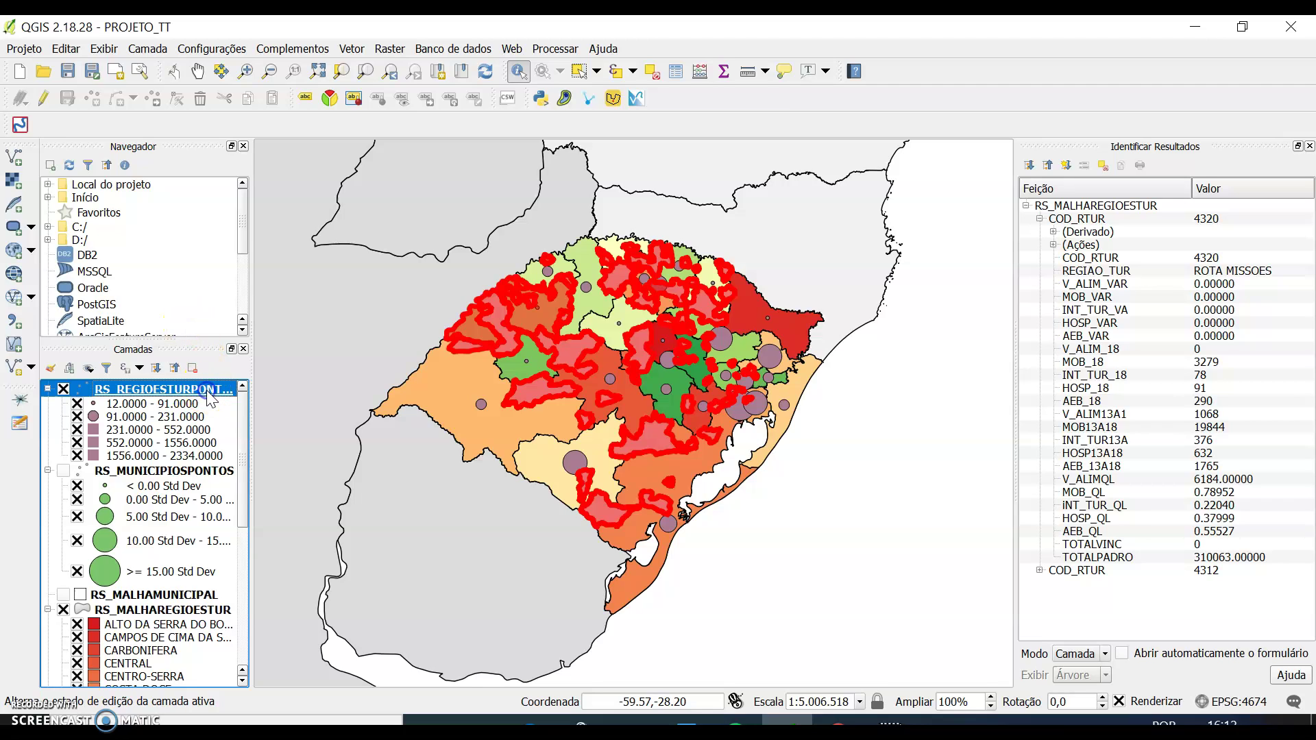
pyautogui.click(420, 472)
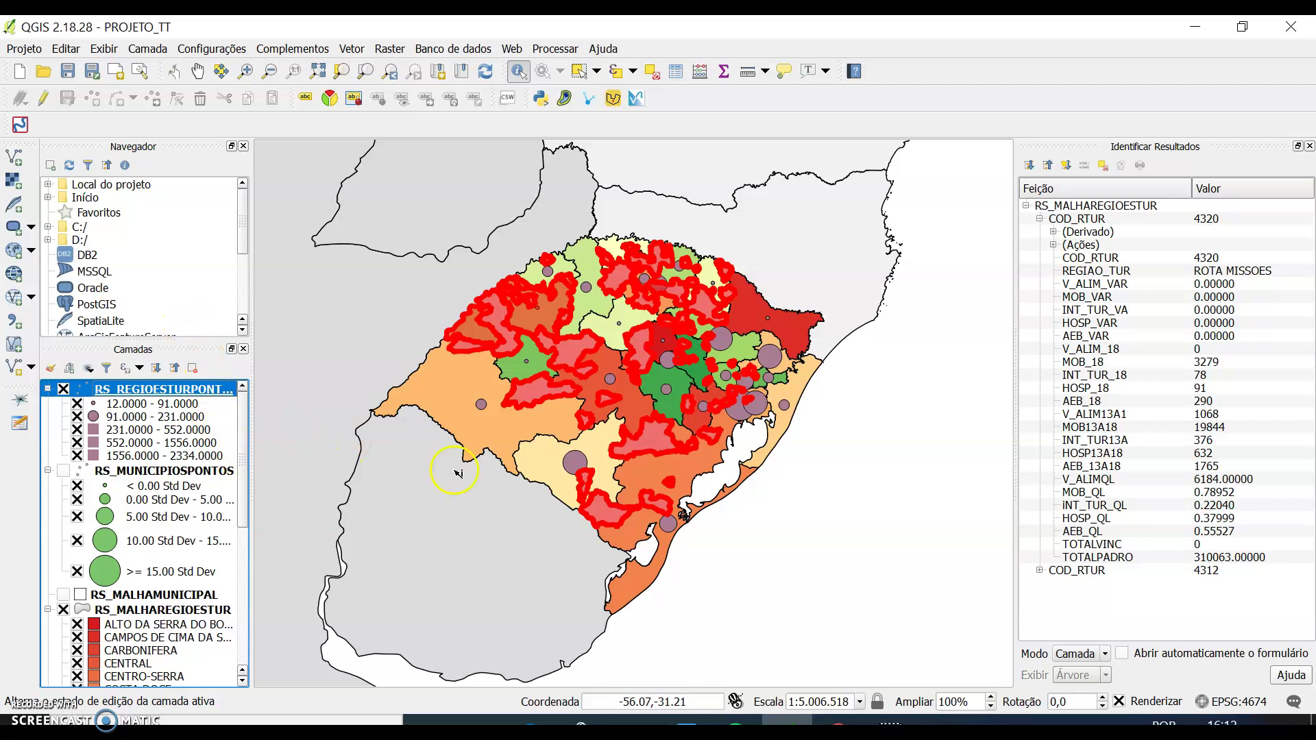
pyautogui.click(740, 421)
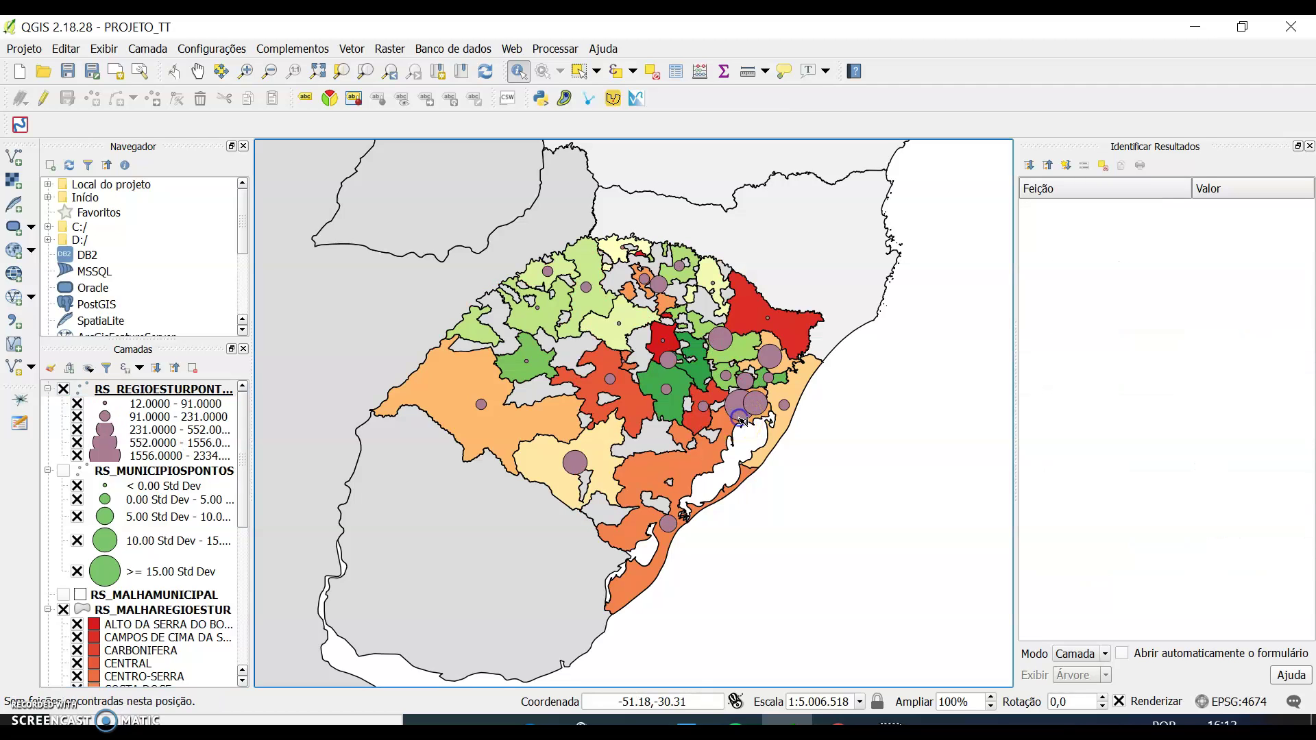
pyautogui.click(741, 404)
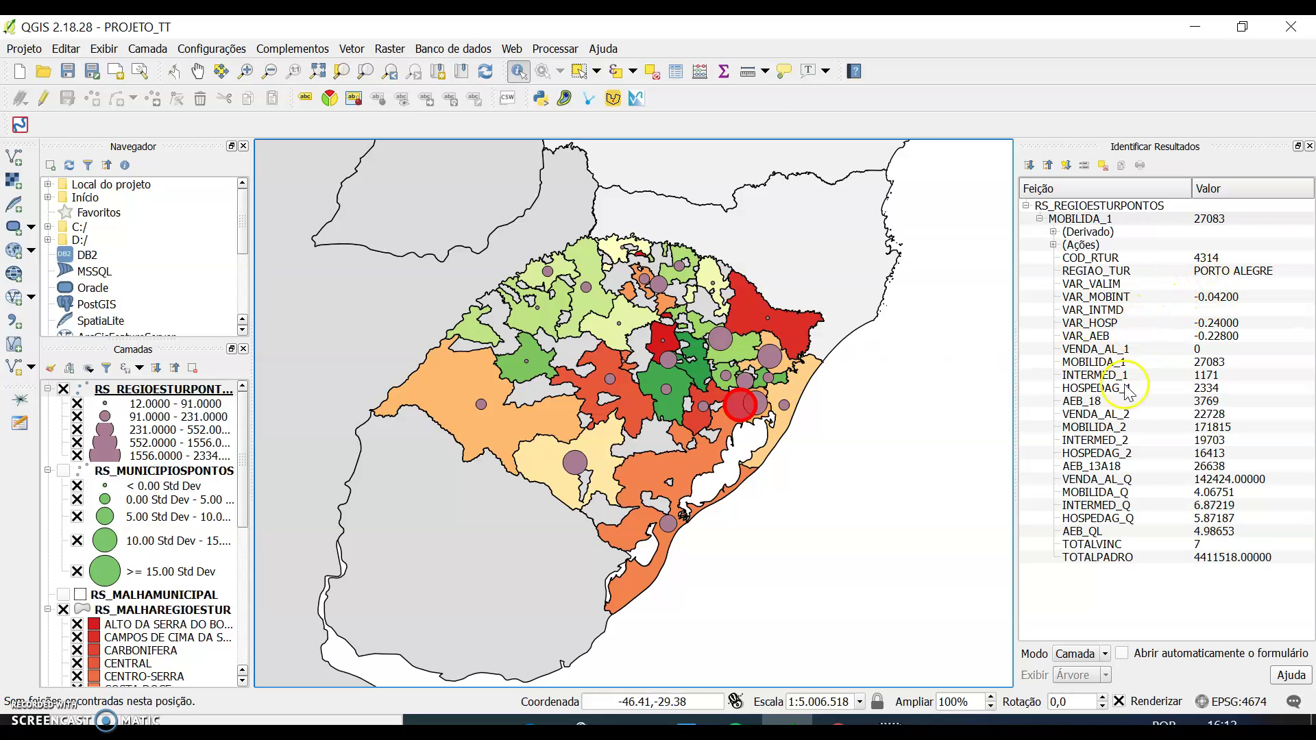
pyautogui.click(1208, 392)
pyautogui.click(668, 534)
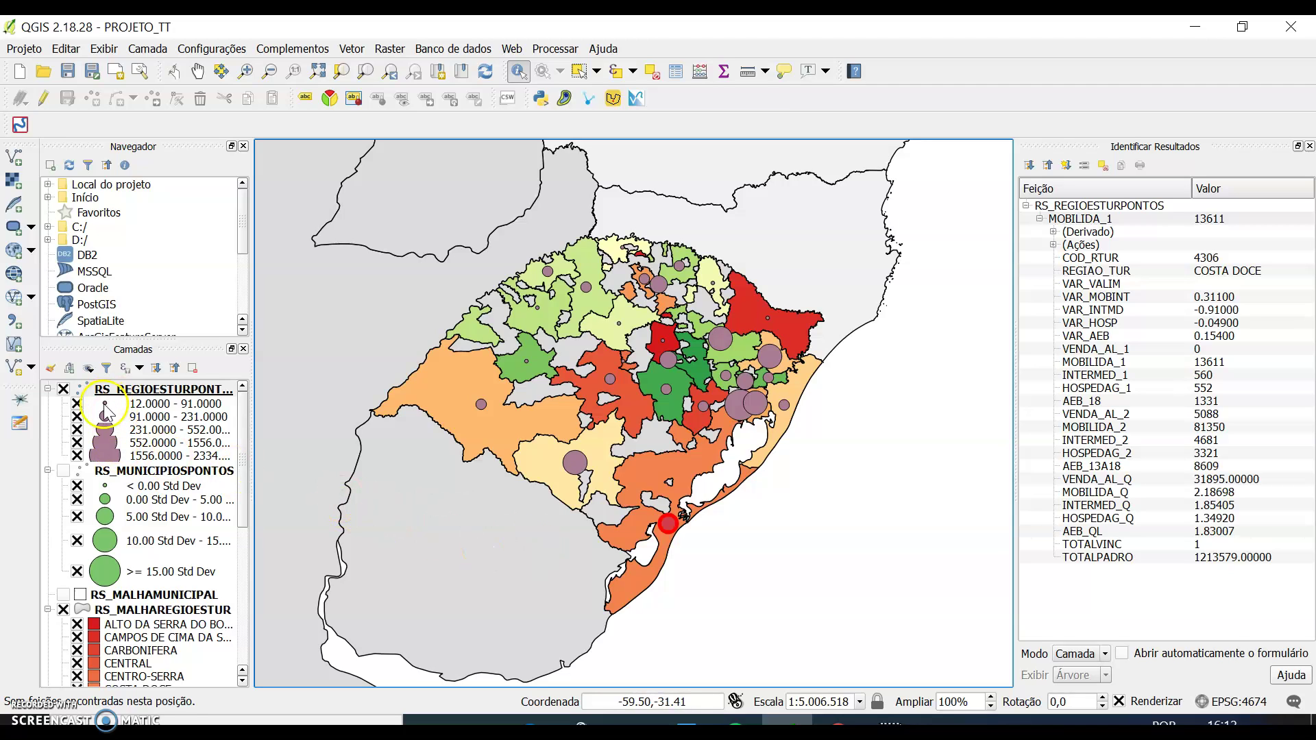
# - Recolor the 1556–2334 class of RS_REGIOESTURPONTOS with the recent teal #048072 from the legend
pyautogui.click(103, 456)
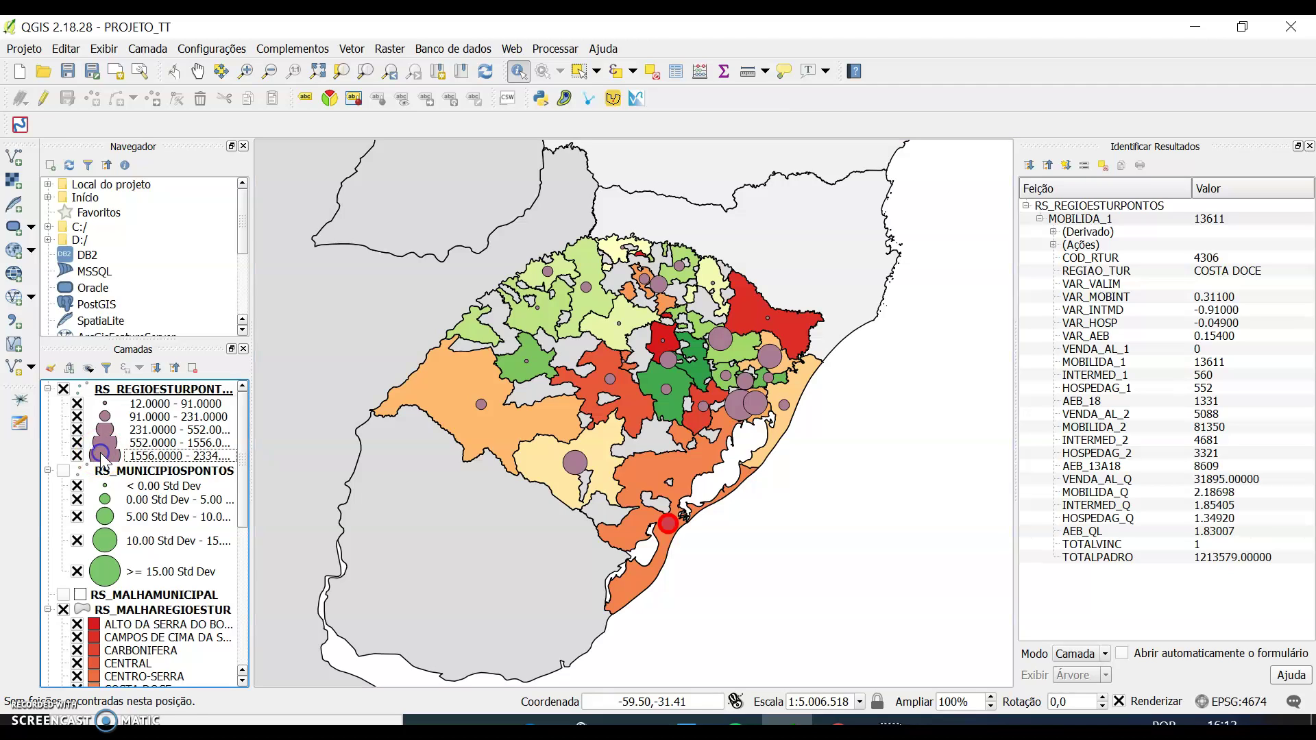
pyautogui.rightClick(101, 455)
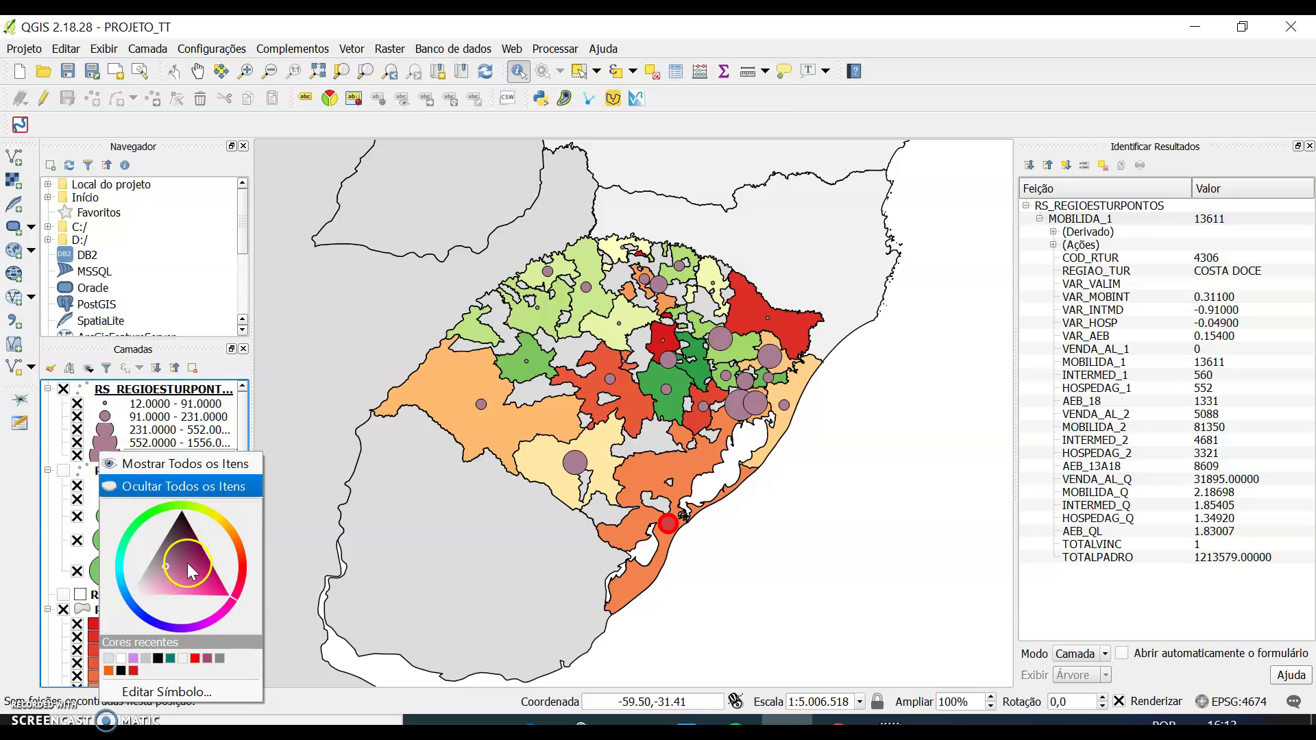
pyautogui.click(172, 659)
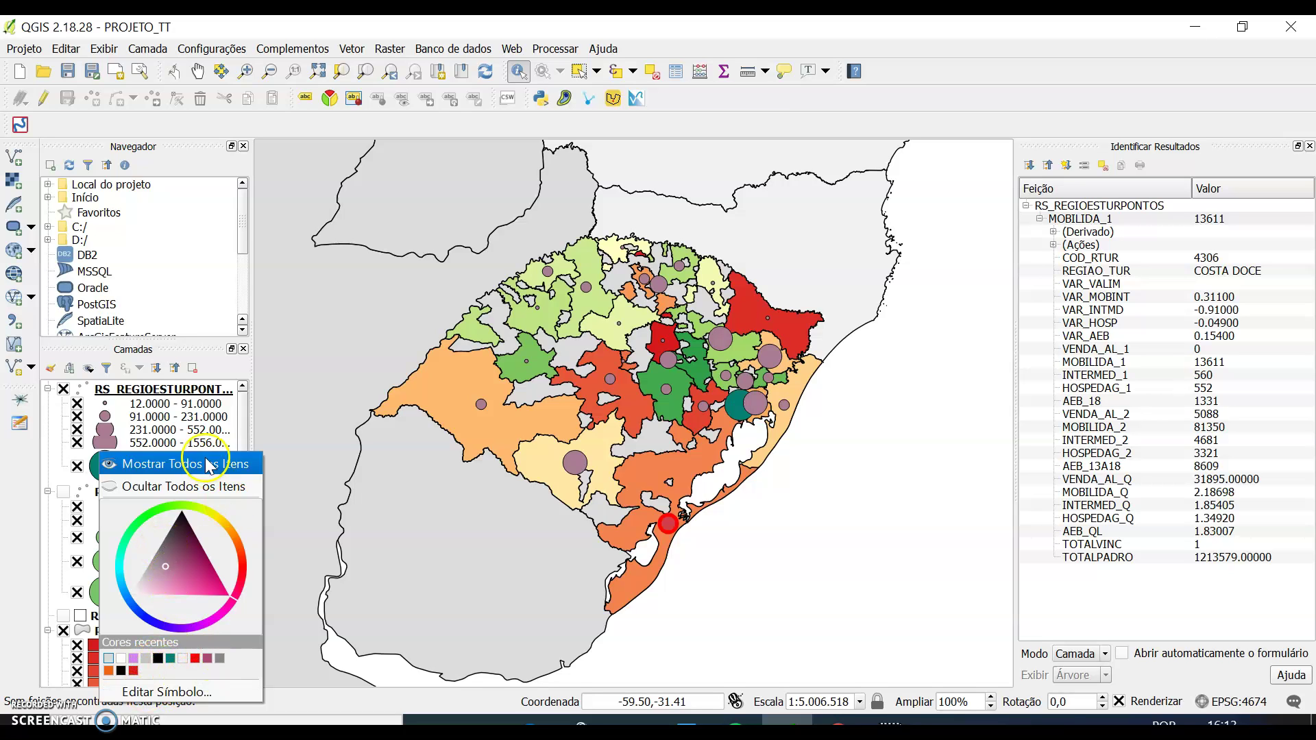
# - In the RS_REGIOESTURPONTOS style properties, set the simple marker fill of the 1556–2334 class to bright yellow
pyautogui.click(154, 391)
pyautogui.rightClick(153, 392)
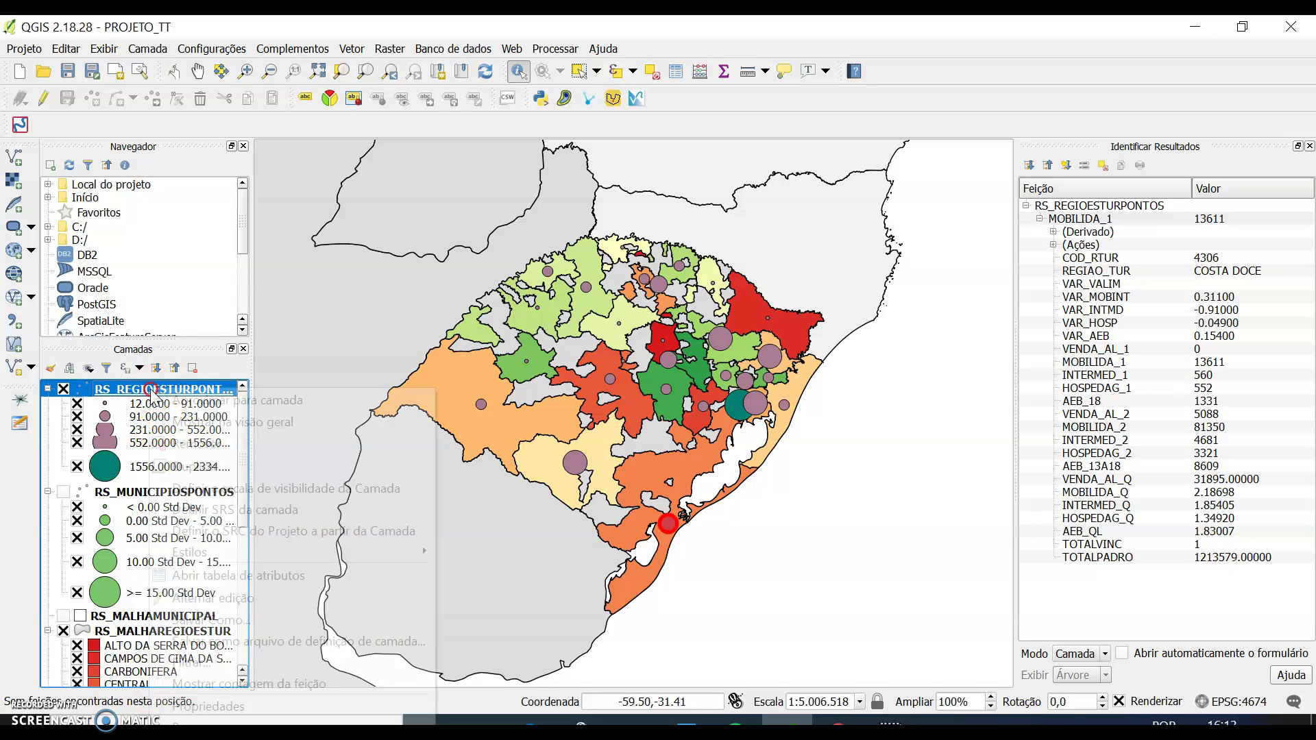
pyautogui.click(213, 710)
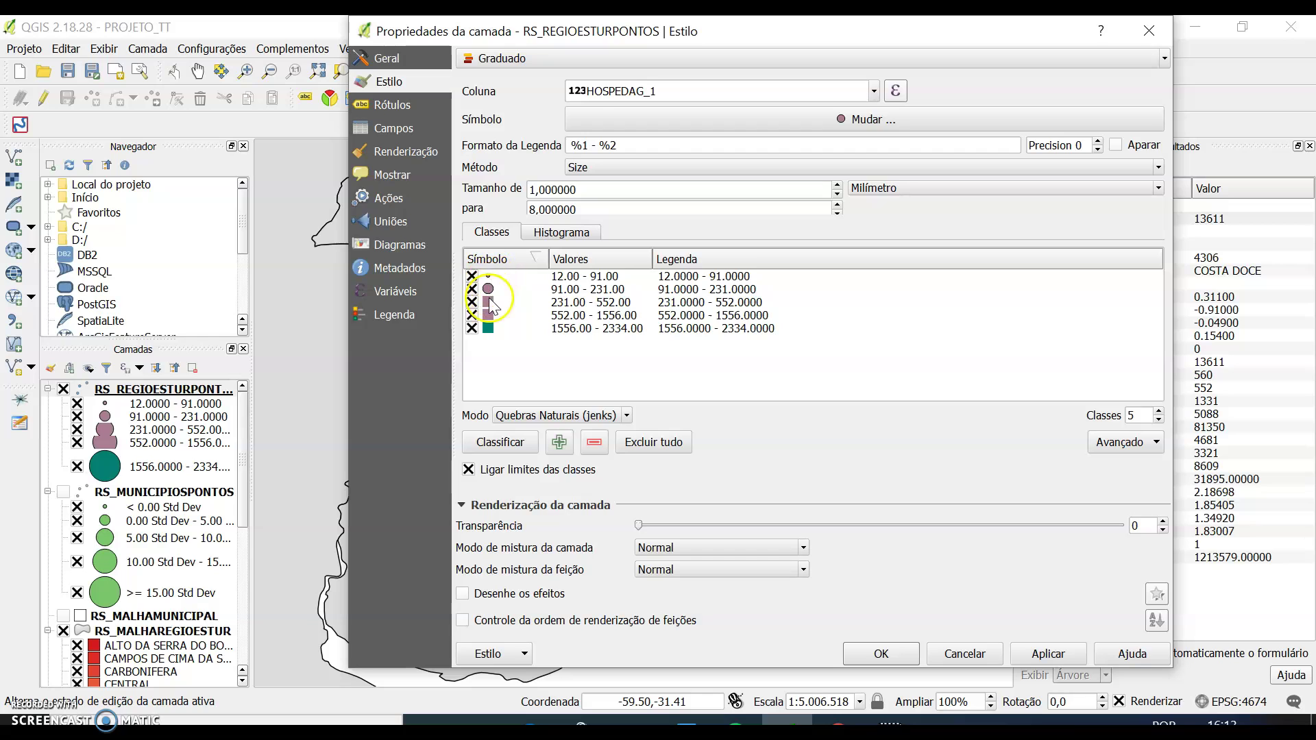
pyautogui.doubleClick(489, 329)
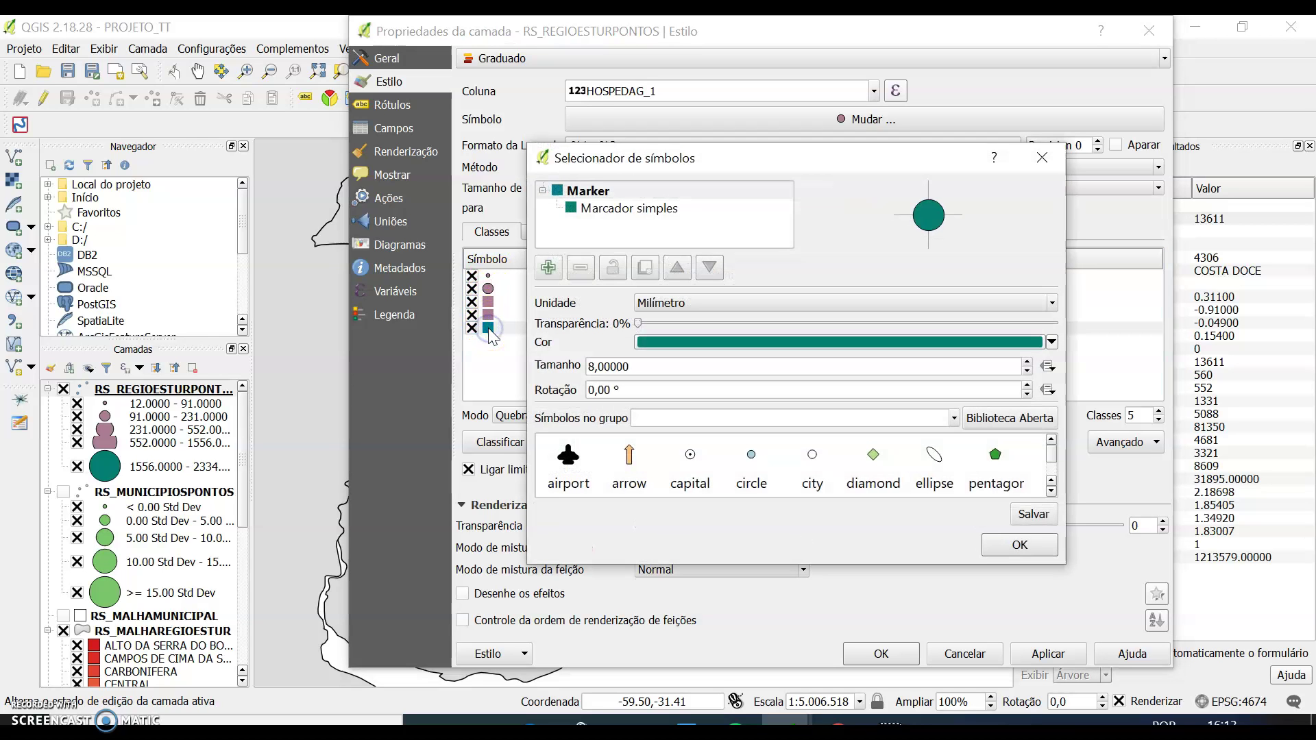
pyautogui.click(610, 208)
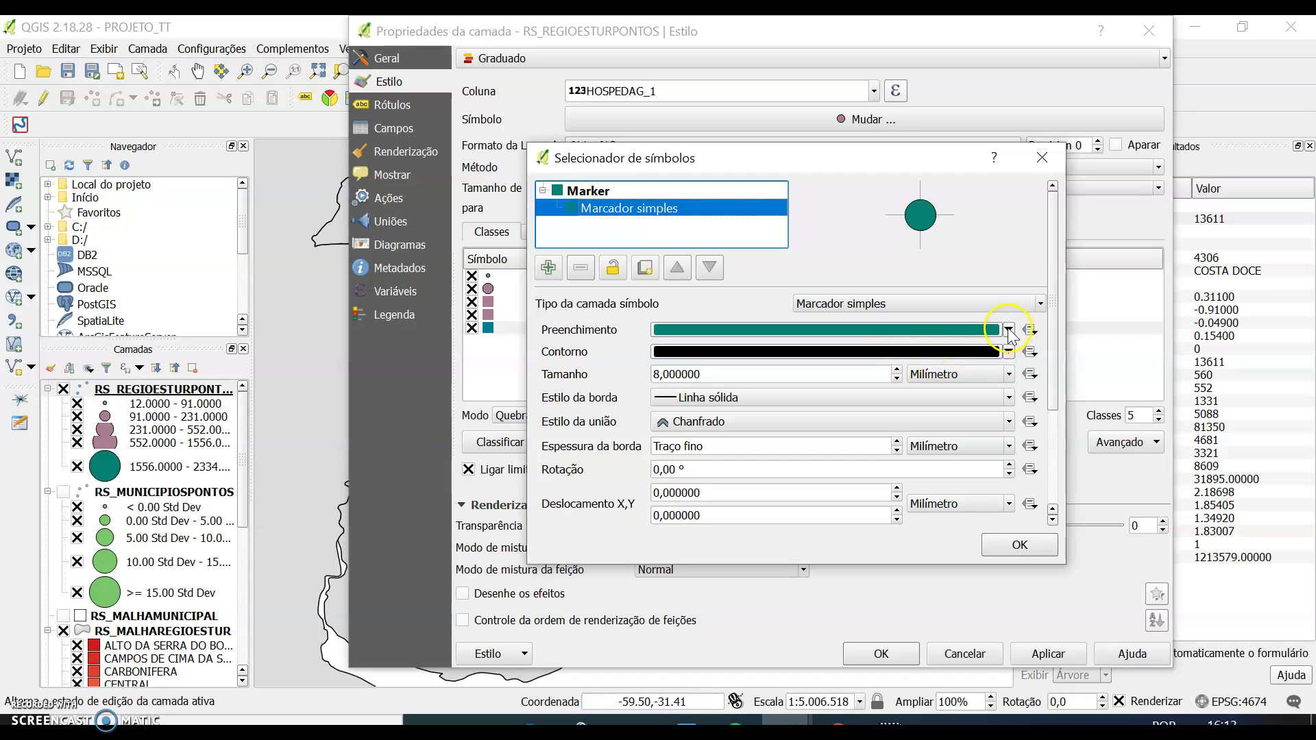
pyautogui.click(799, 375)
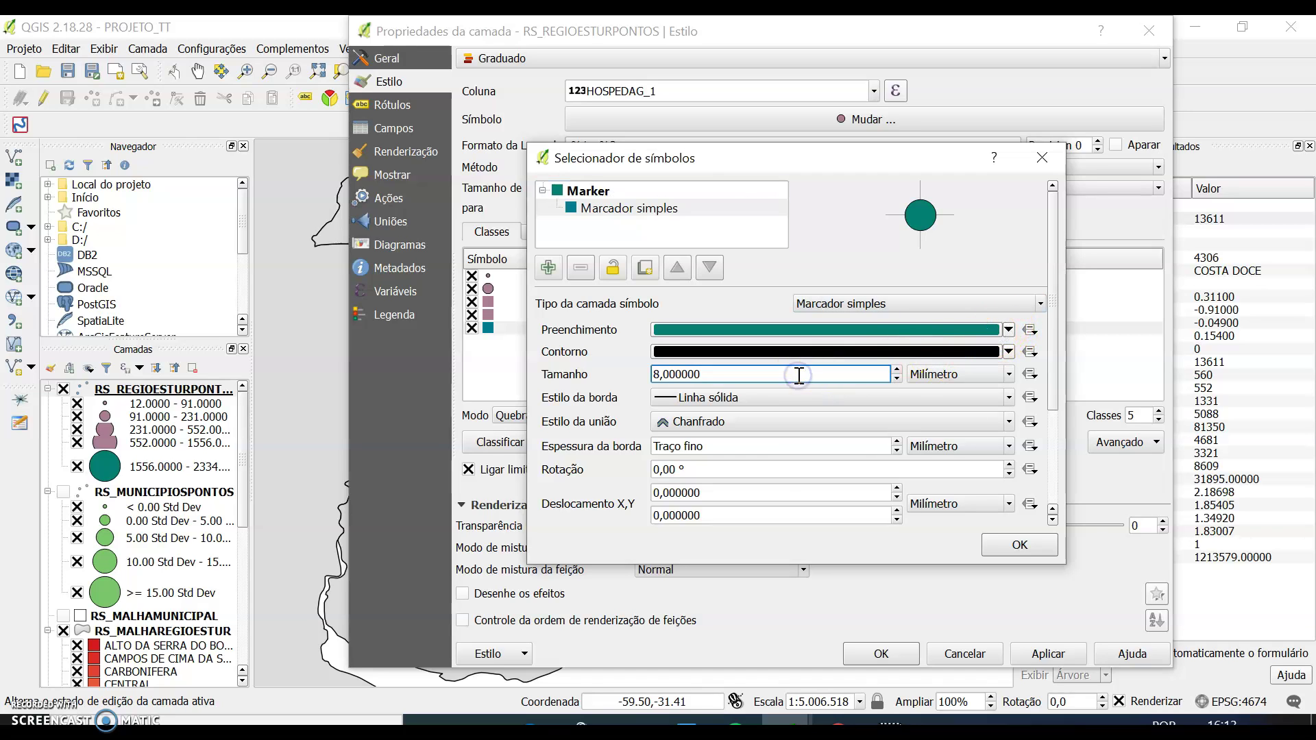
pyautogui.click(1009, 331)
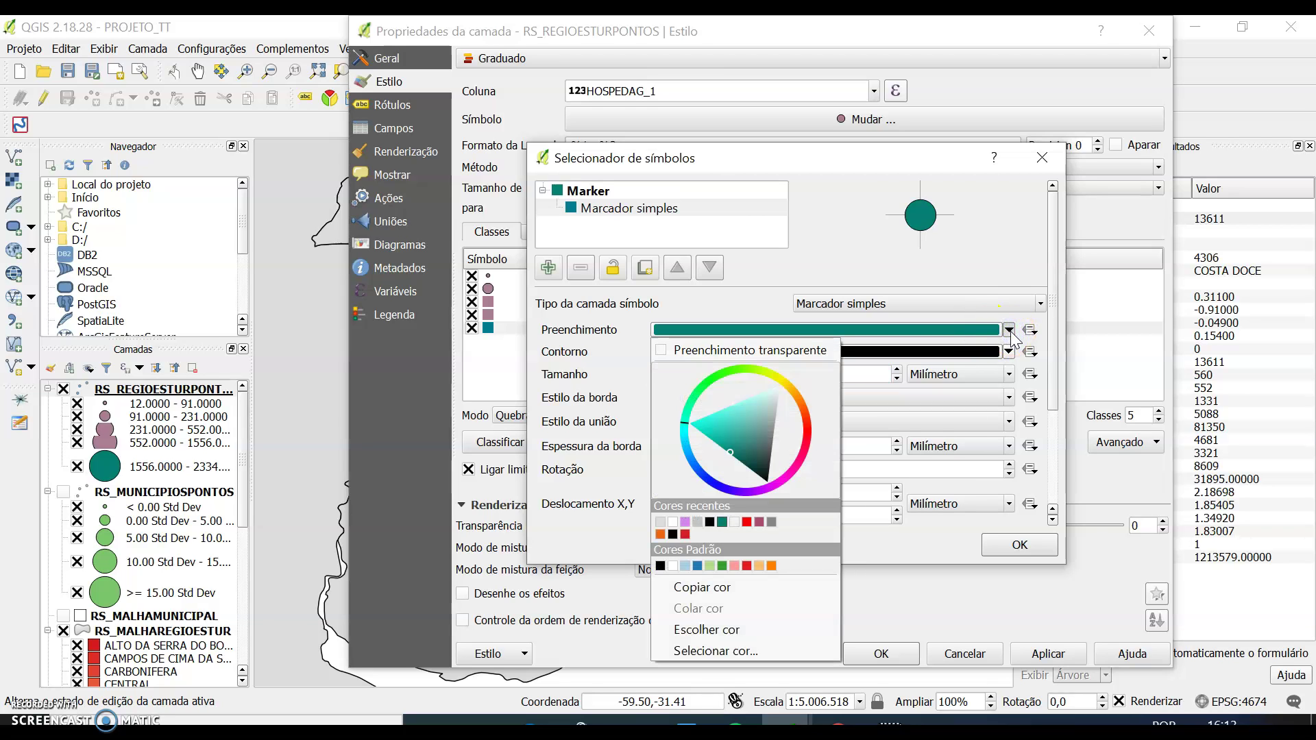
pyautogui.click(755, 477)
pyautogui.click(783, 381)
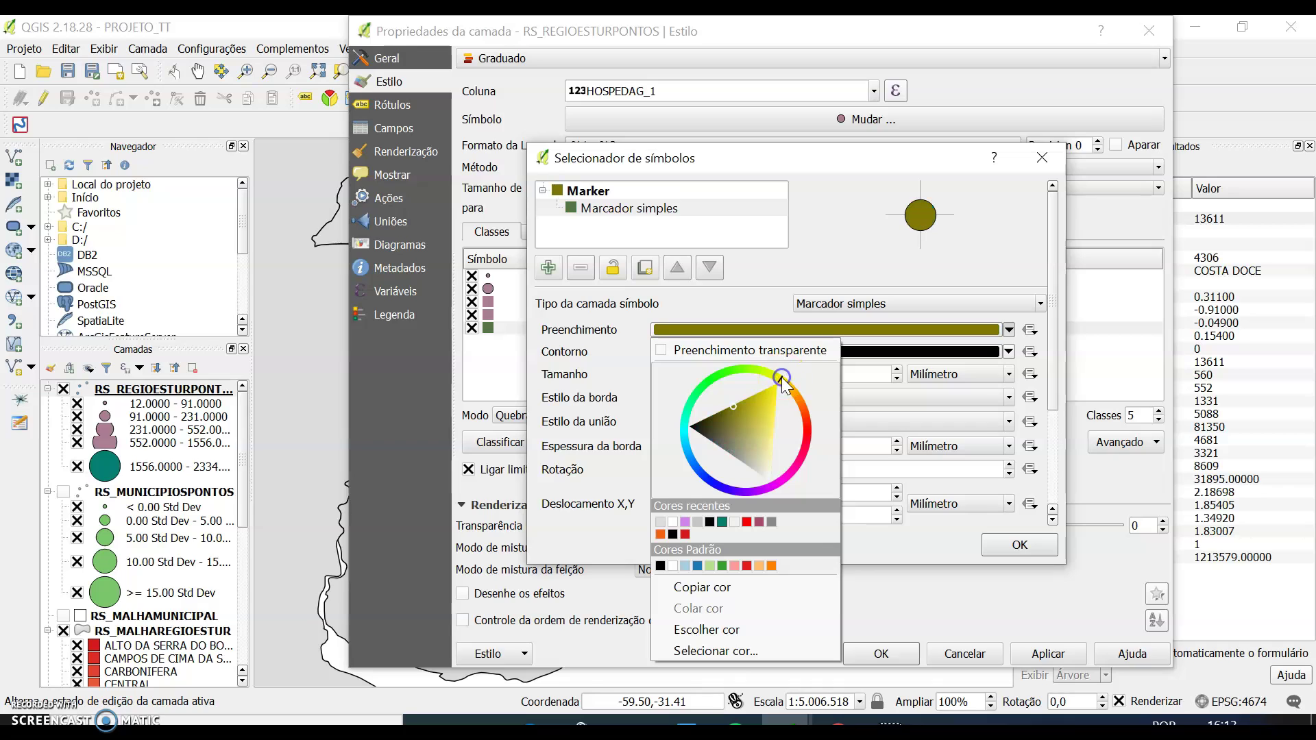
pyautogui.moveTo(771, 377)
pyautogui.mouseDown()
pyautogui.moveTo(750, 387)
pyautogui.moveTo(769, 381)
pyautogui.mouseUp()
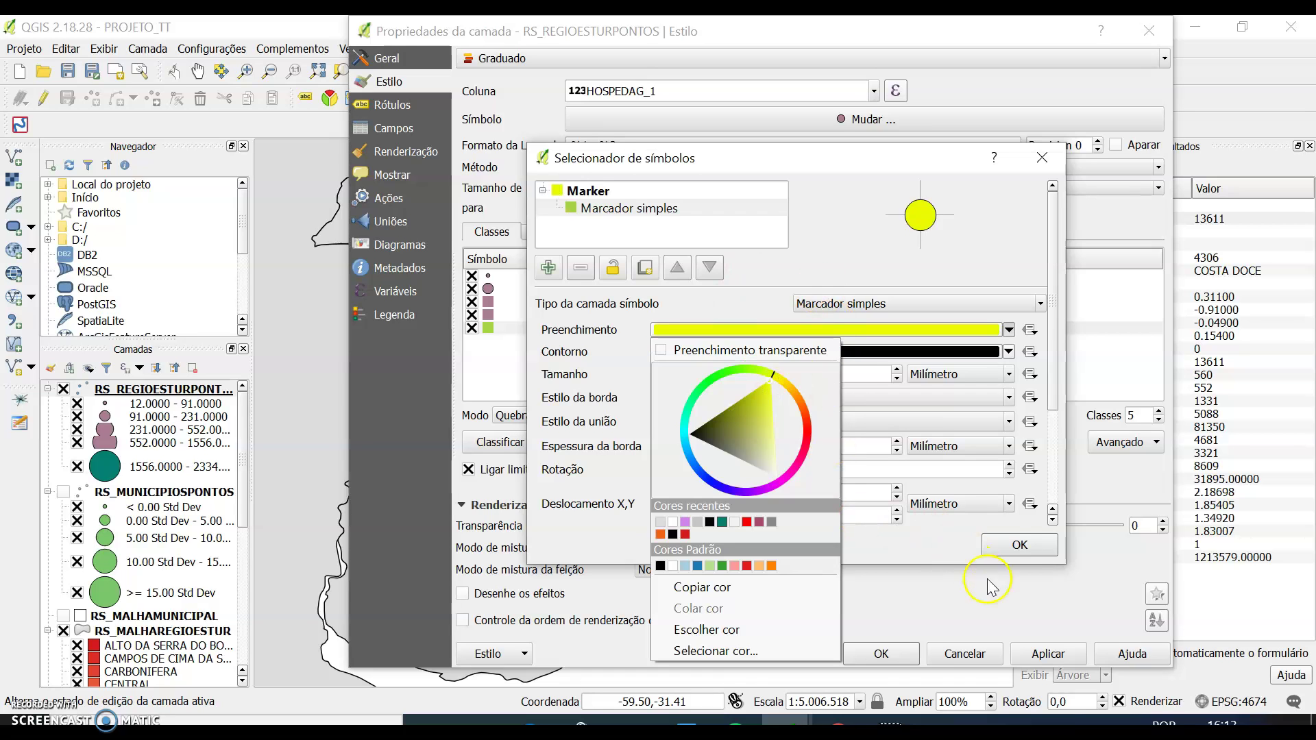
pyautogui.click(1042, 540)
pyautogui.click(1036, 550)
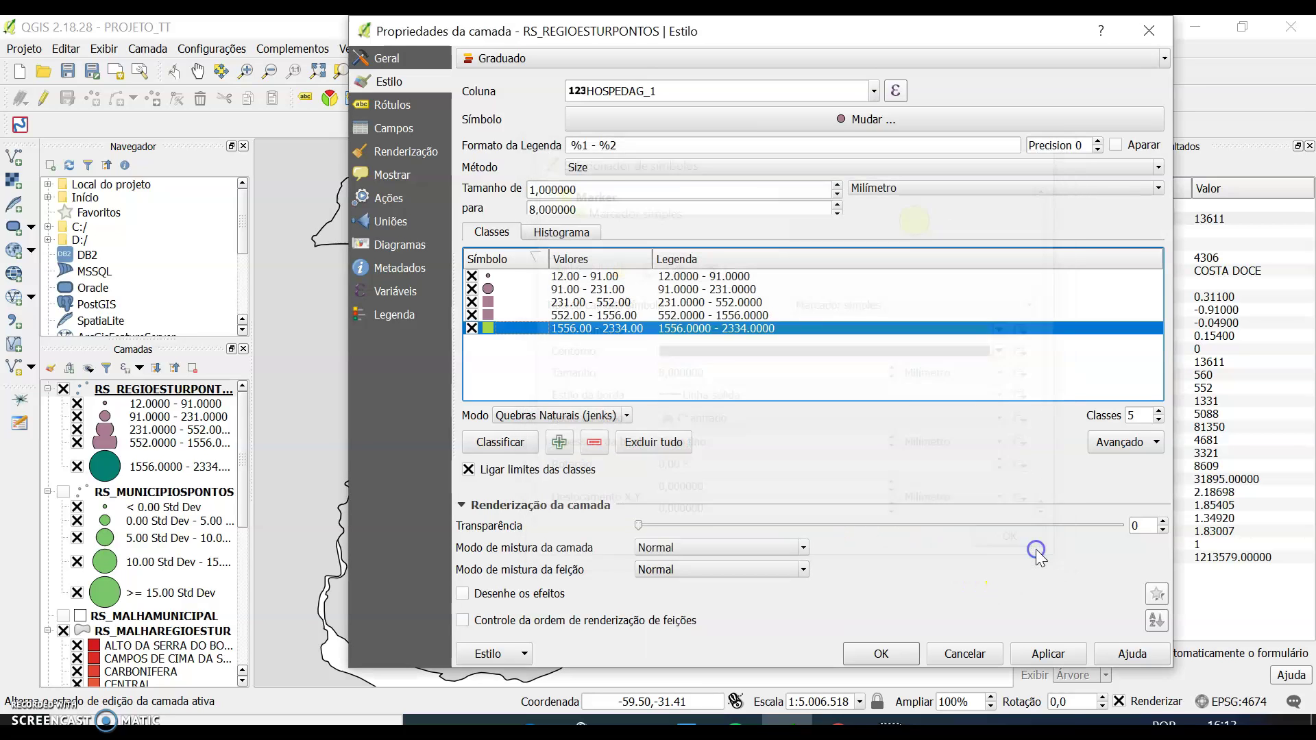
# - Set the simple marker fill of the 552–1556 class in RS_REGIOESTURPONTOS to lime green #b7dd0d
pyautogui.doubleClick(488, 313)
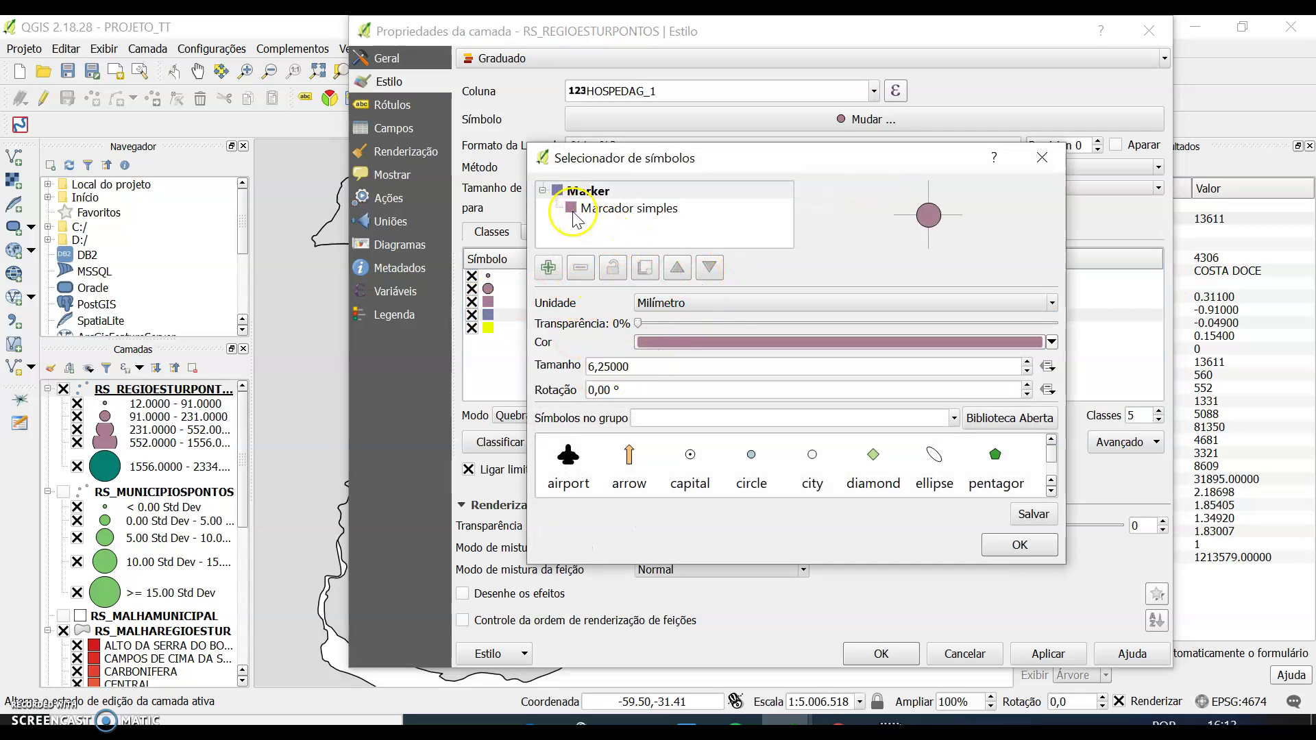
pyautogui.click(574, 210)
pyautogui.click(713, 335)
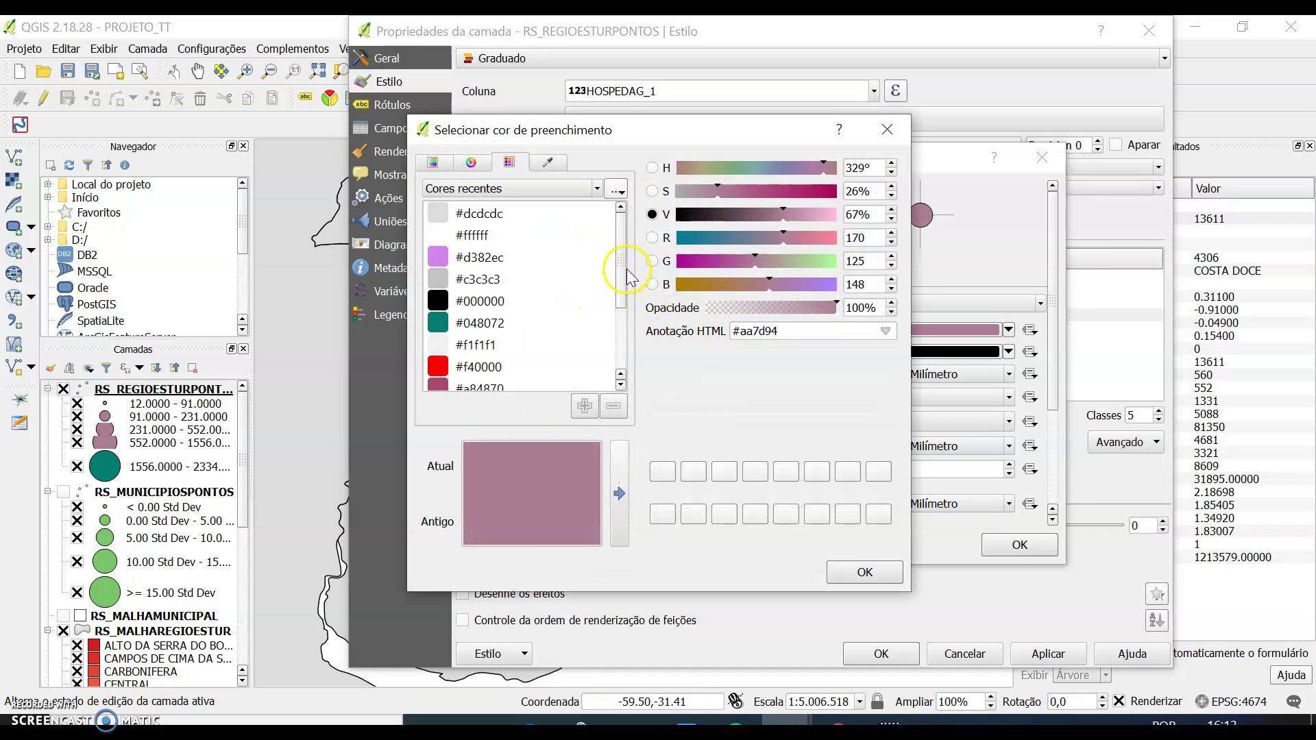
pyautogui.scroll(-1, 624, 236)
pyautogui.moveTo(625, 237); pyautogui.dragTo(636, 321)
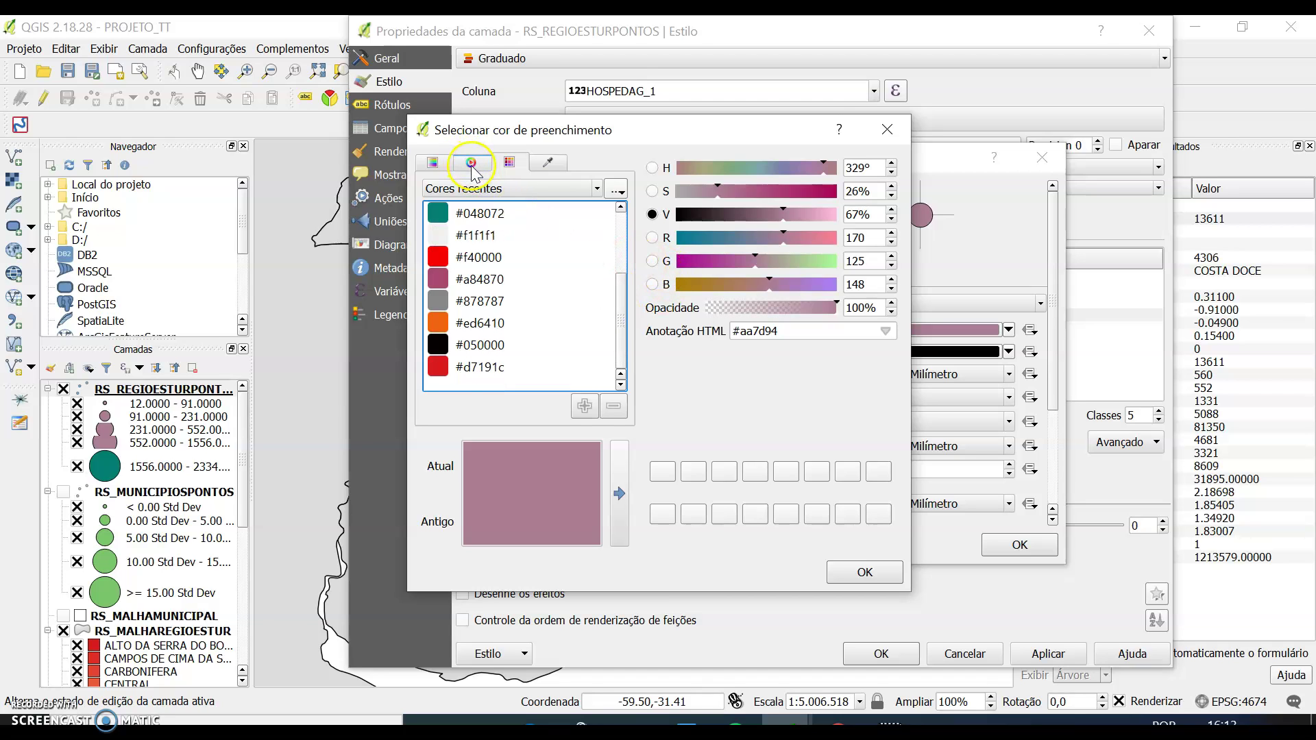
pyautogui.click(471, 168)
pyautogui.click(434, 163)
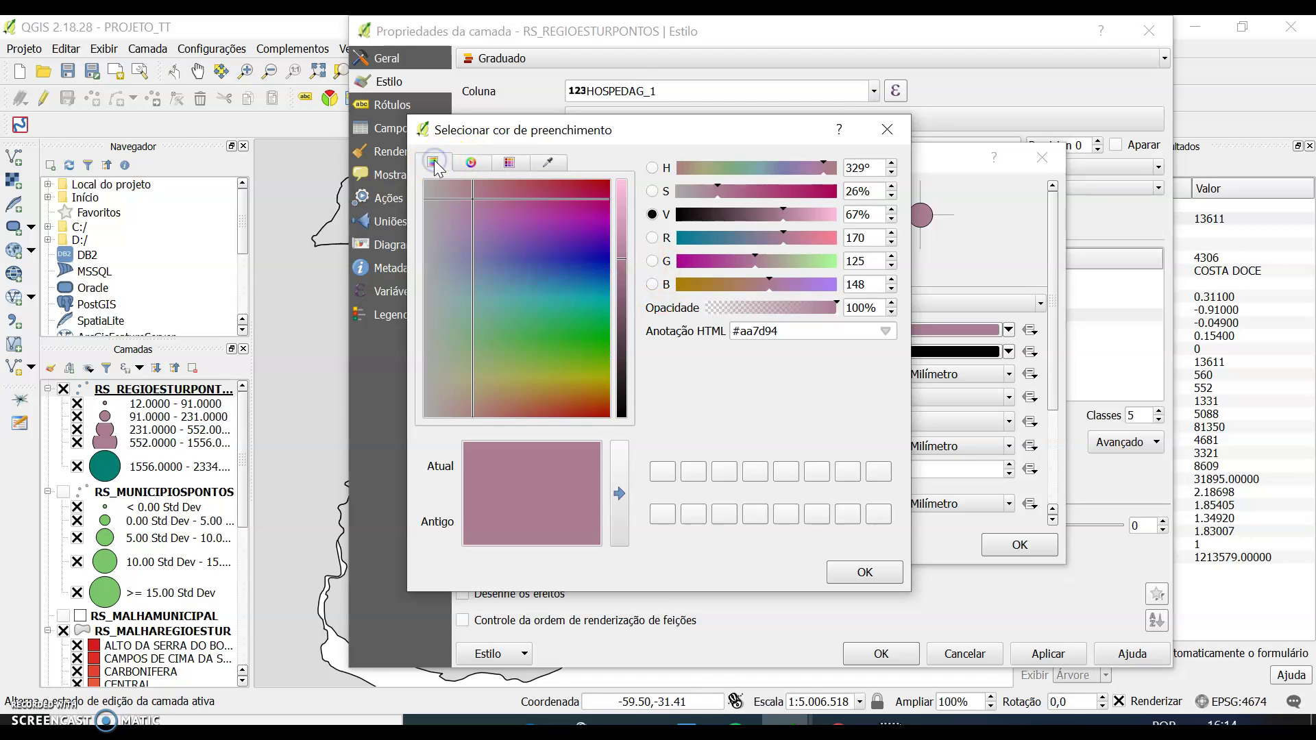
pyautogui.click(573, 368)
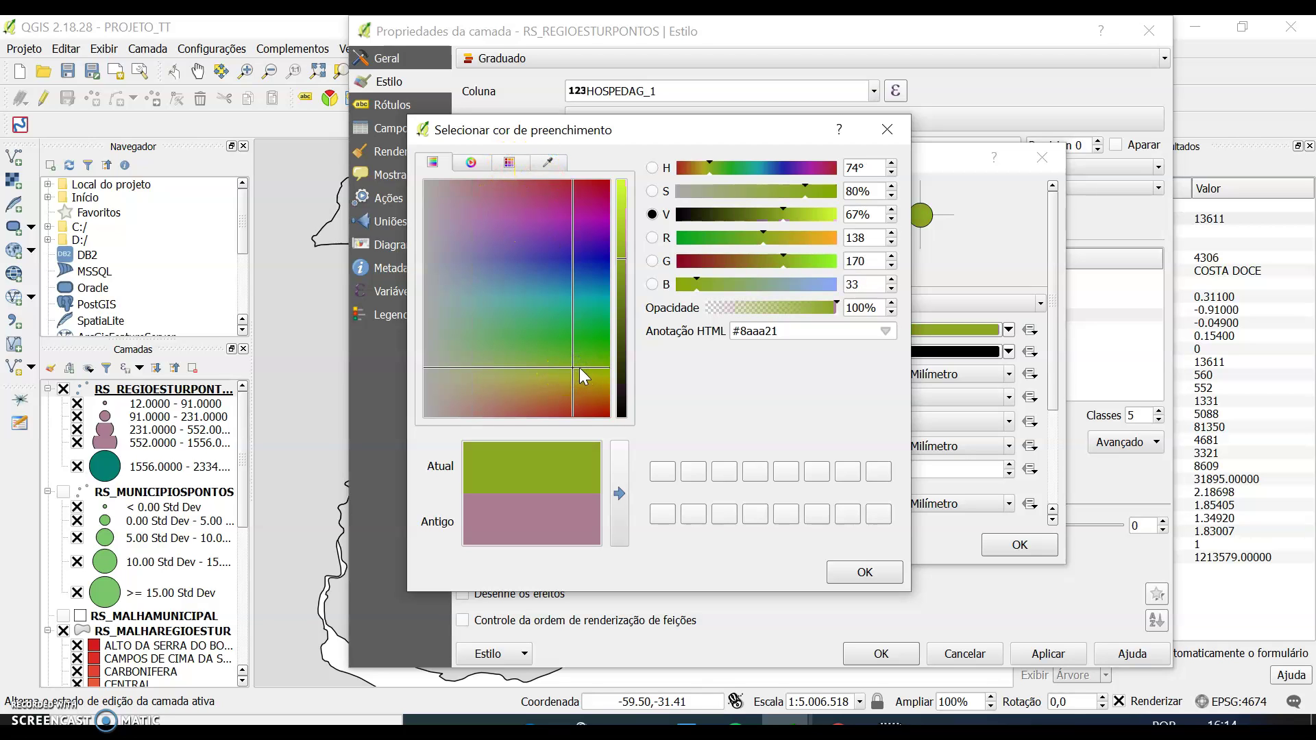
pyautogui.click(598, 371)
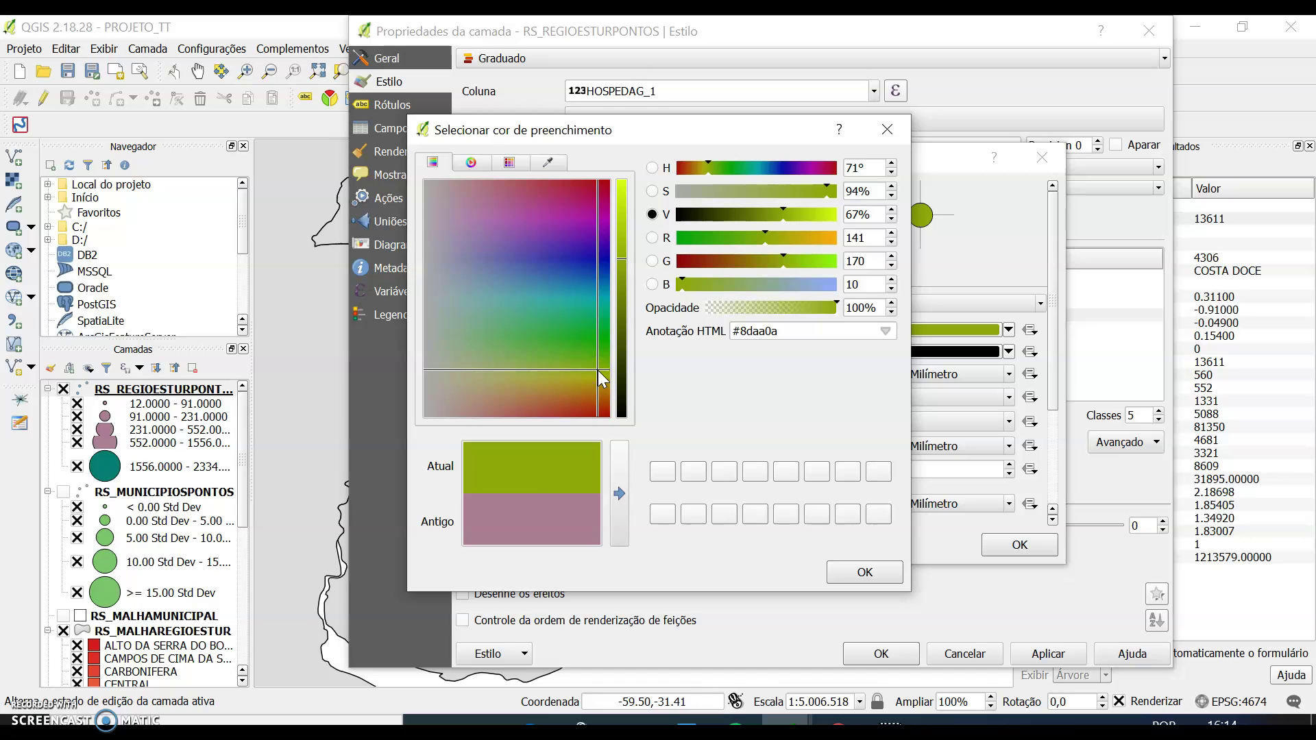
pyautogui.moveTo(623, 262); pyautogui.dragTo(619, 212)
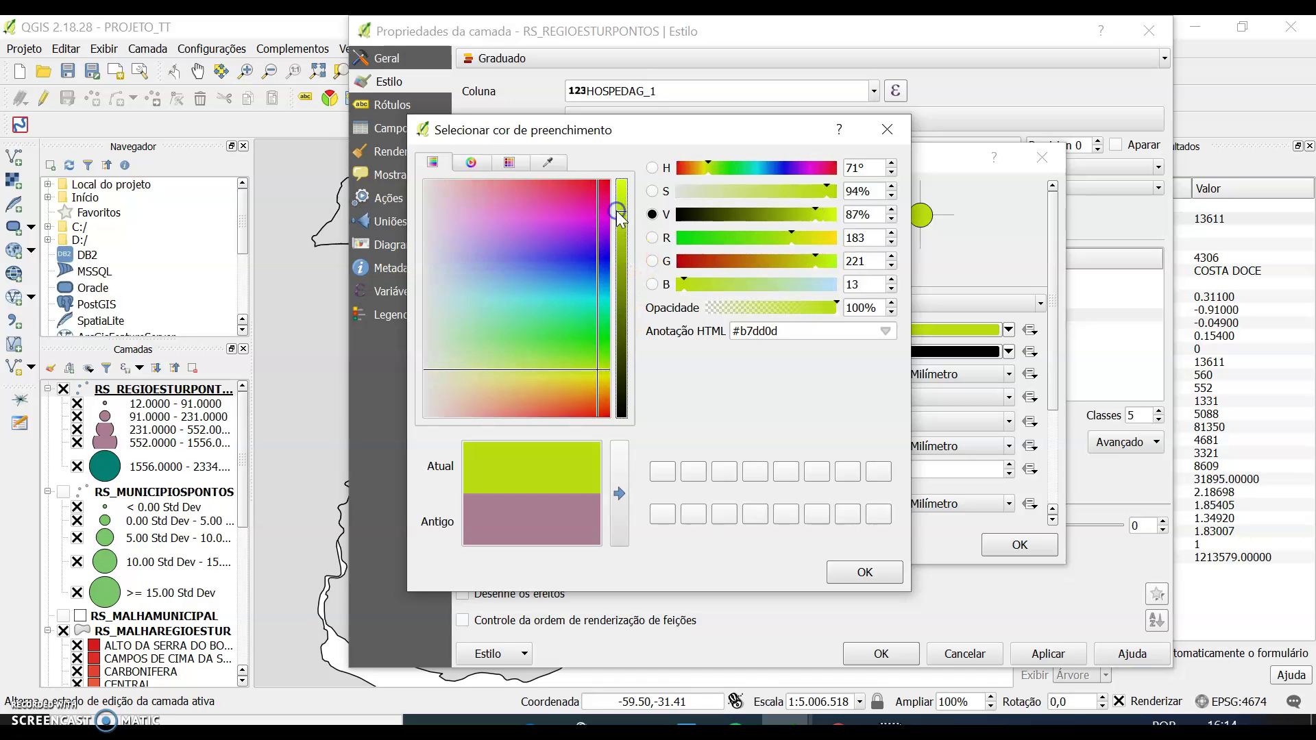
pyautogui.click(853, 574)
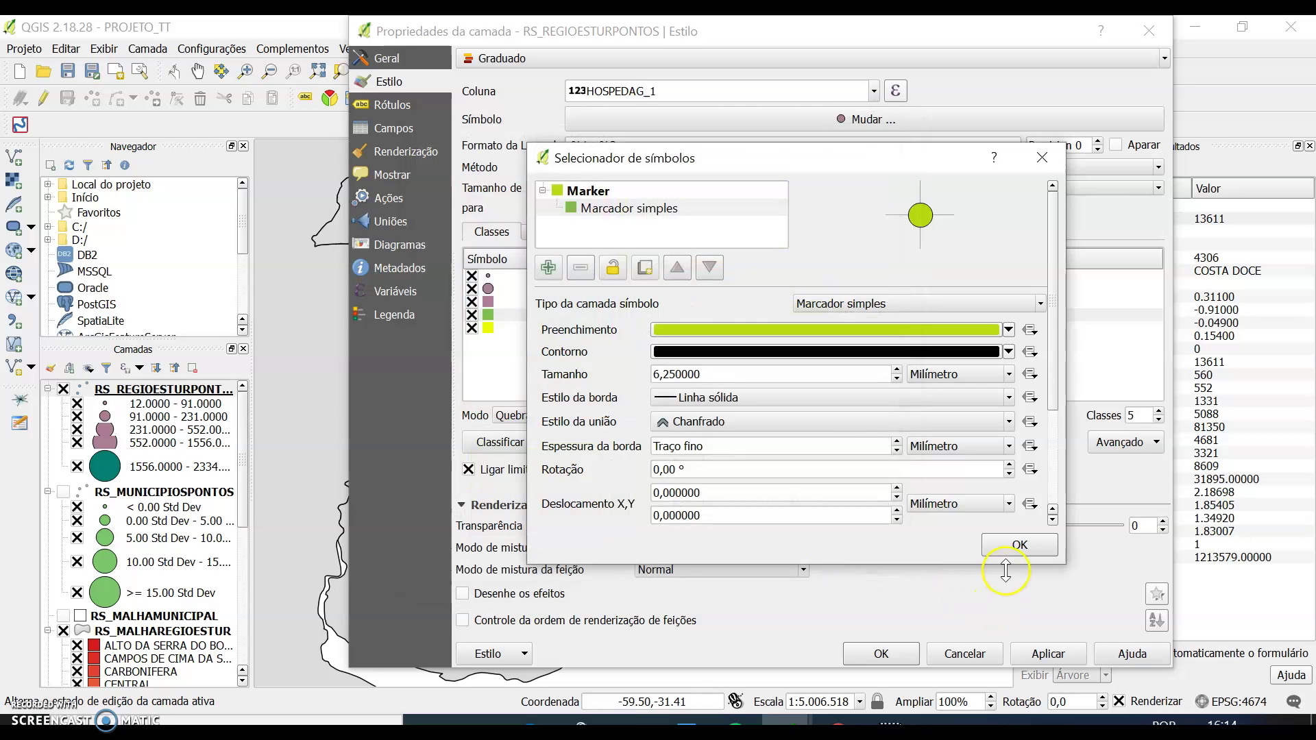
pyautogui.click(1004, 543)
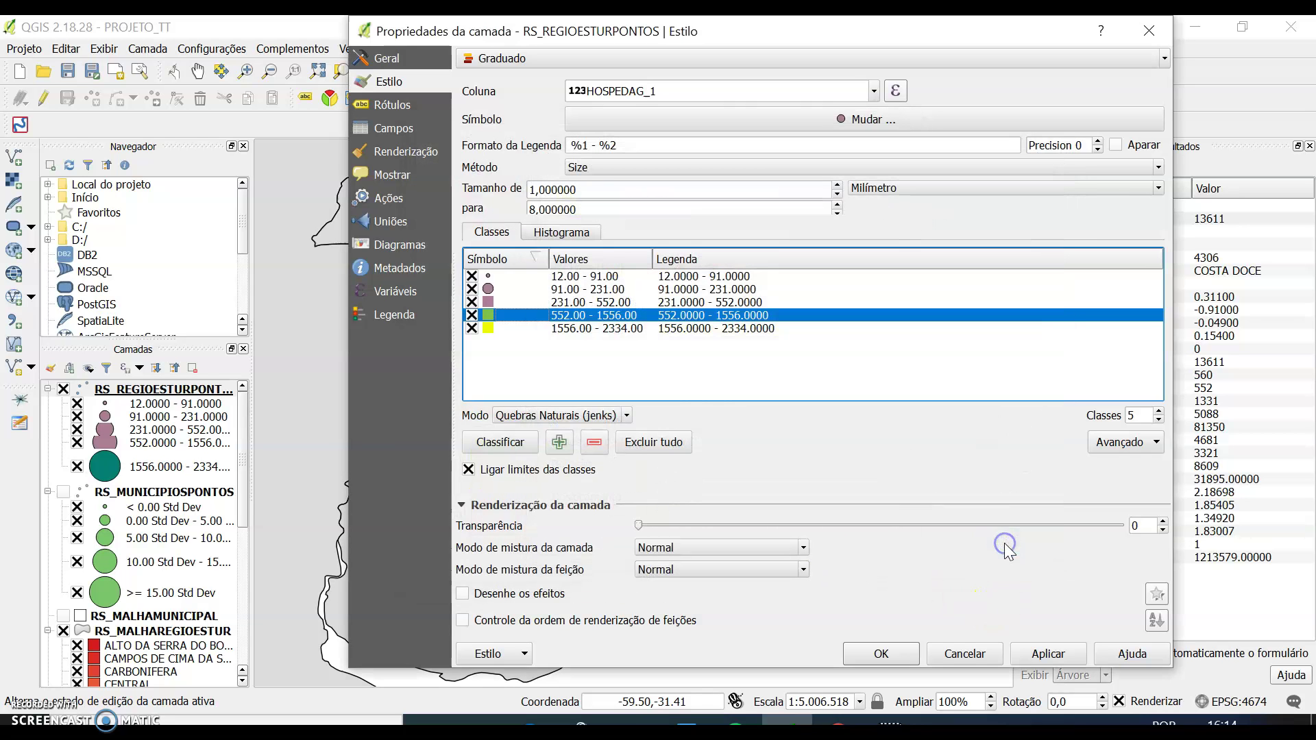
# - Shift the simple marker fill of the 231–552 class to a tan orange hue, and apply the style to RS_REGIOESTURPONTOS
pyautogui.doubleClick(488, 302)
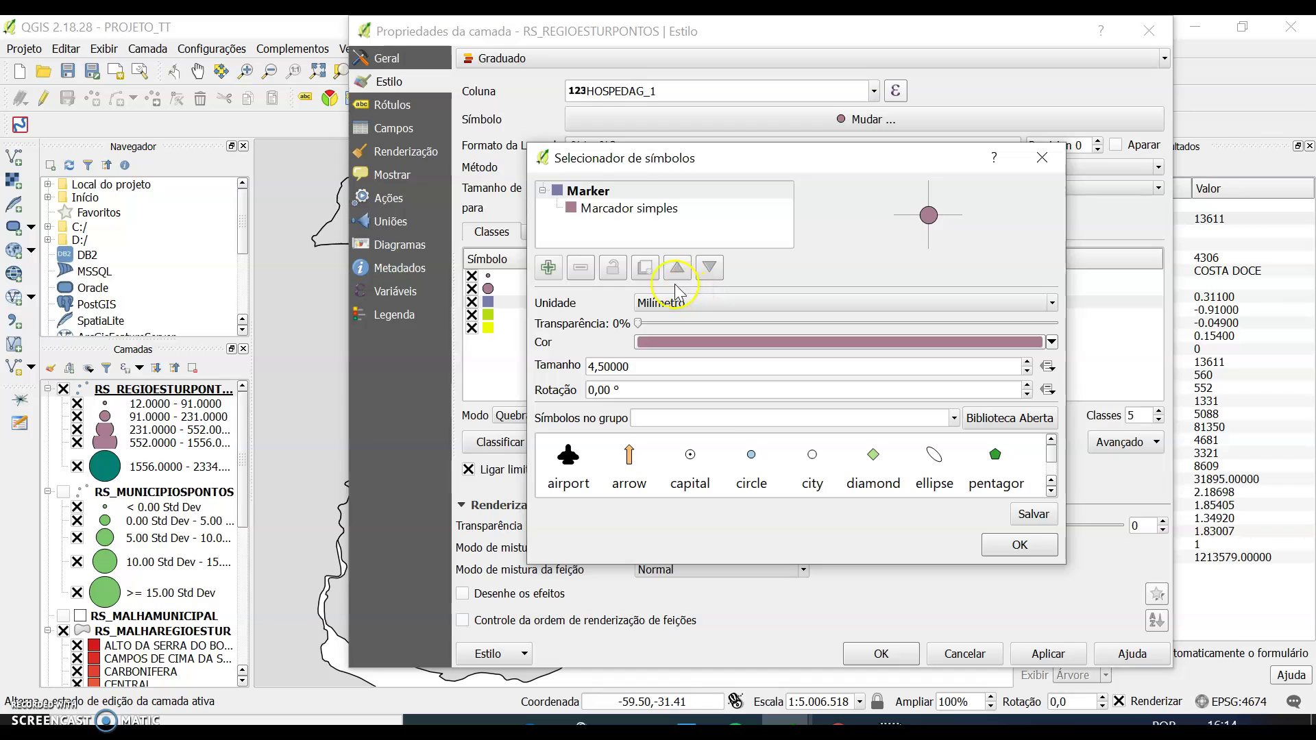
pyautogui.click(673, 212)
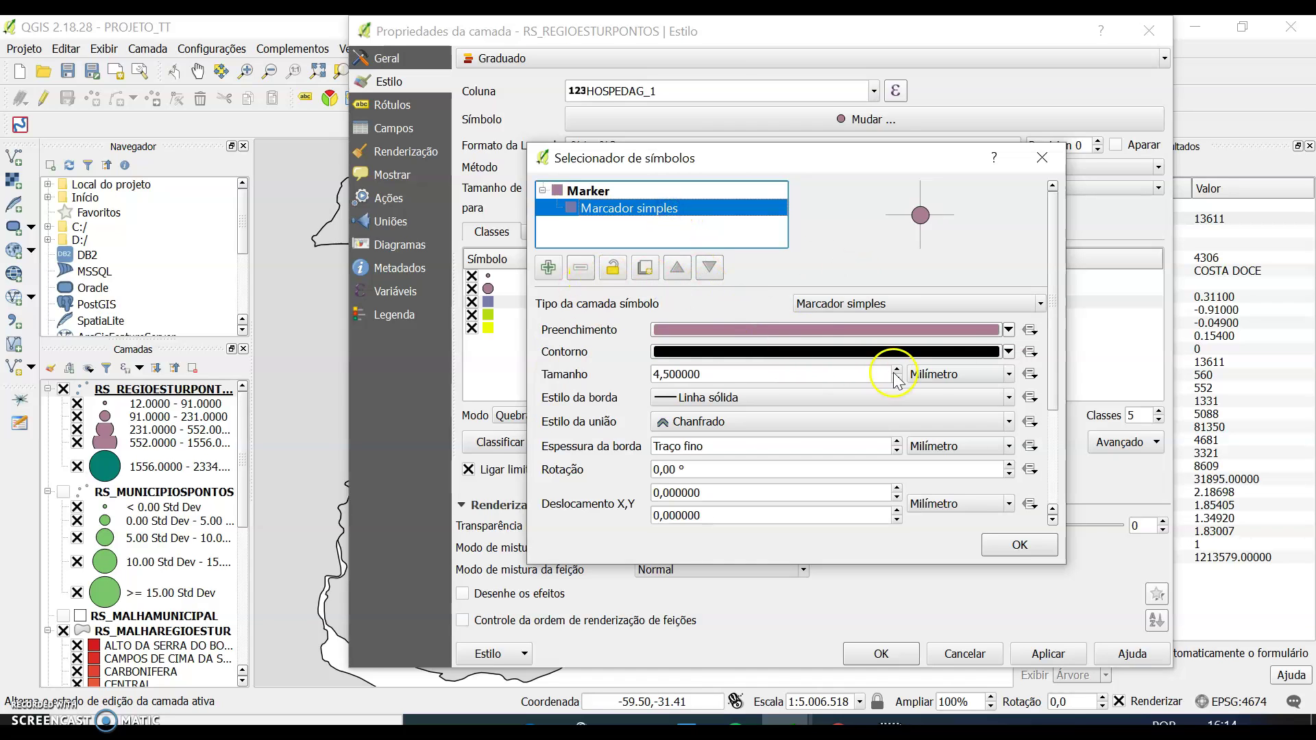
pyautogui.click(1008, 331)
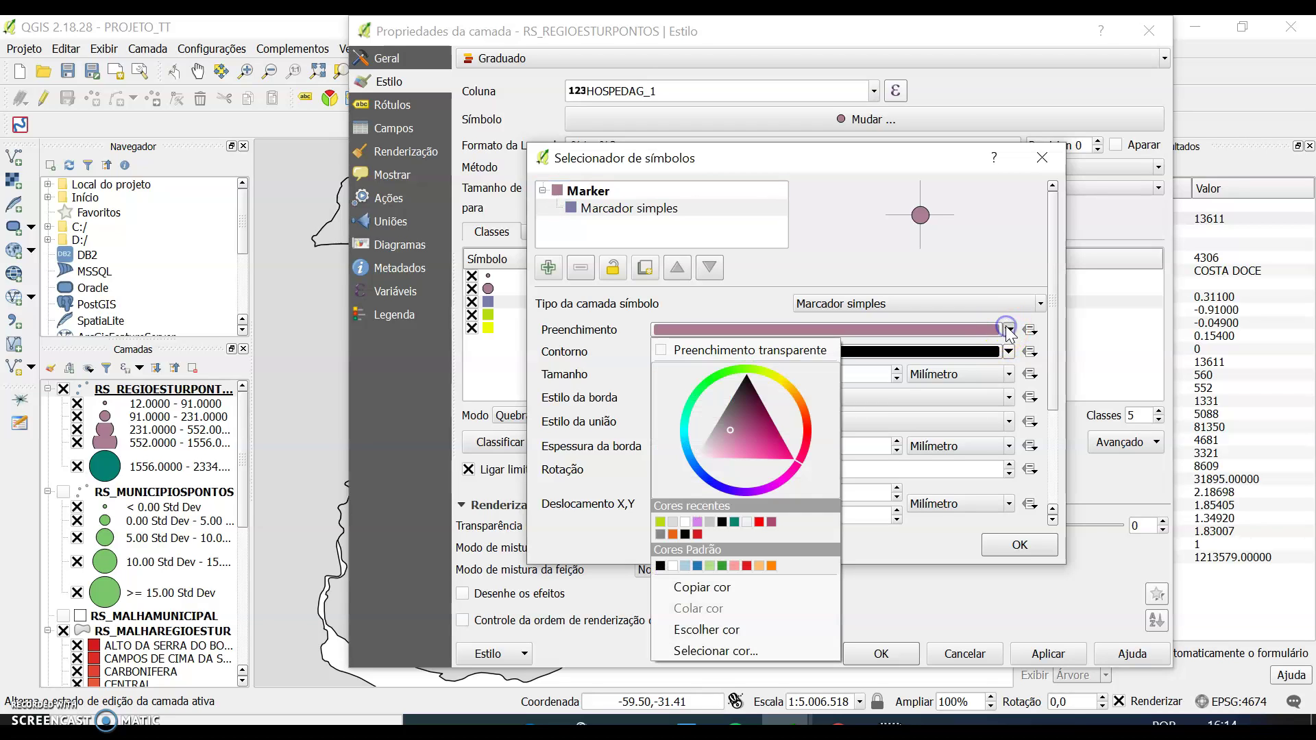
pyautogui.click(794, 394)
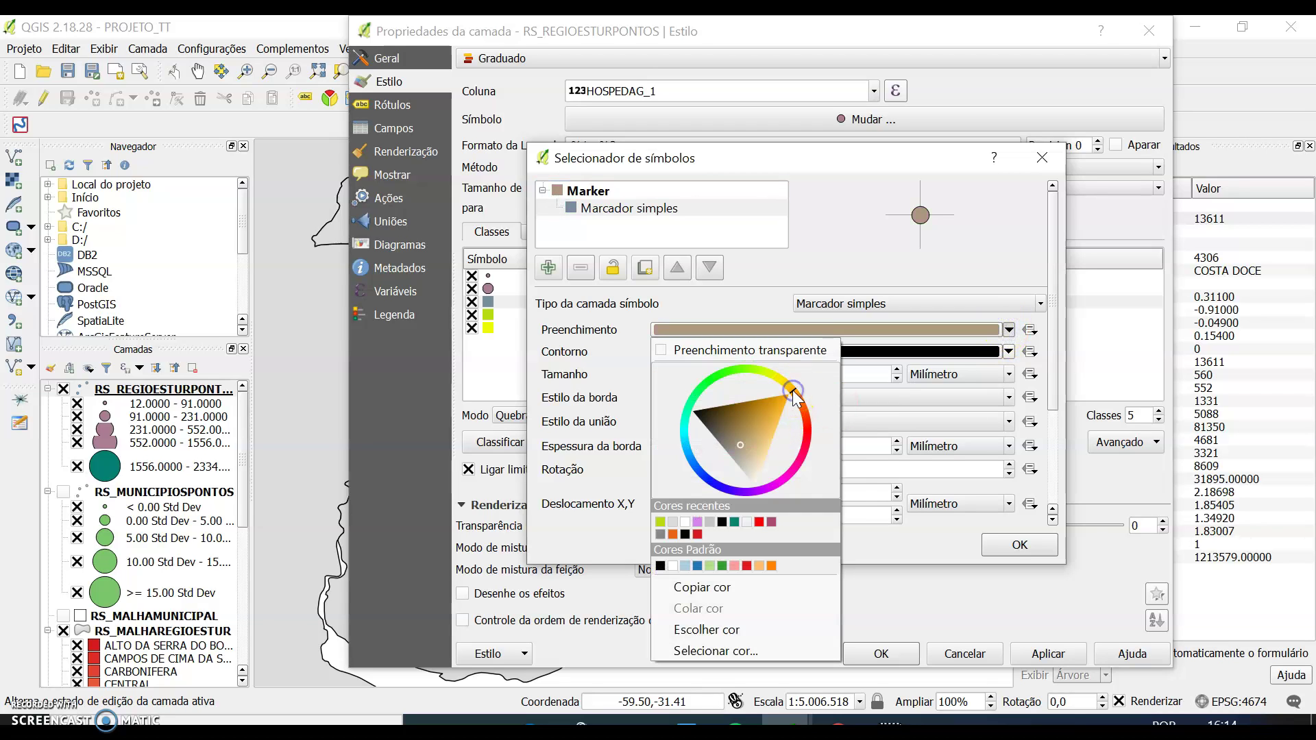
pyautogui.click(1020, 544)
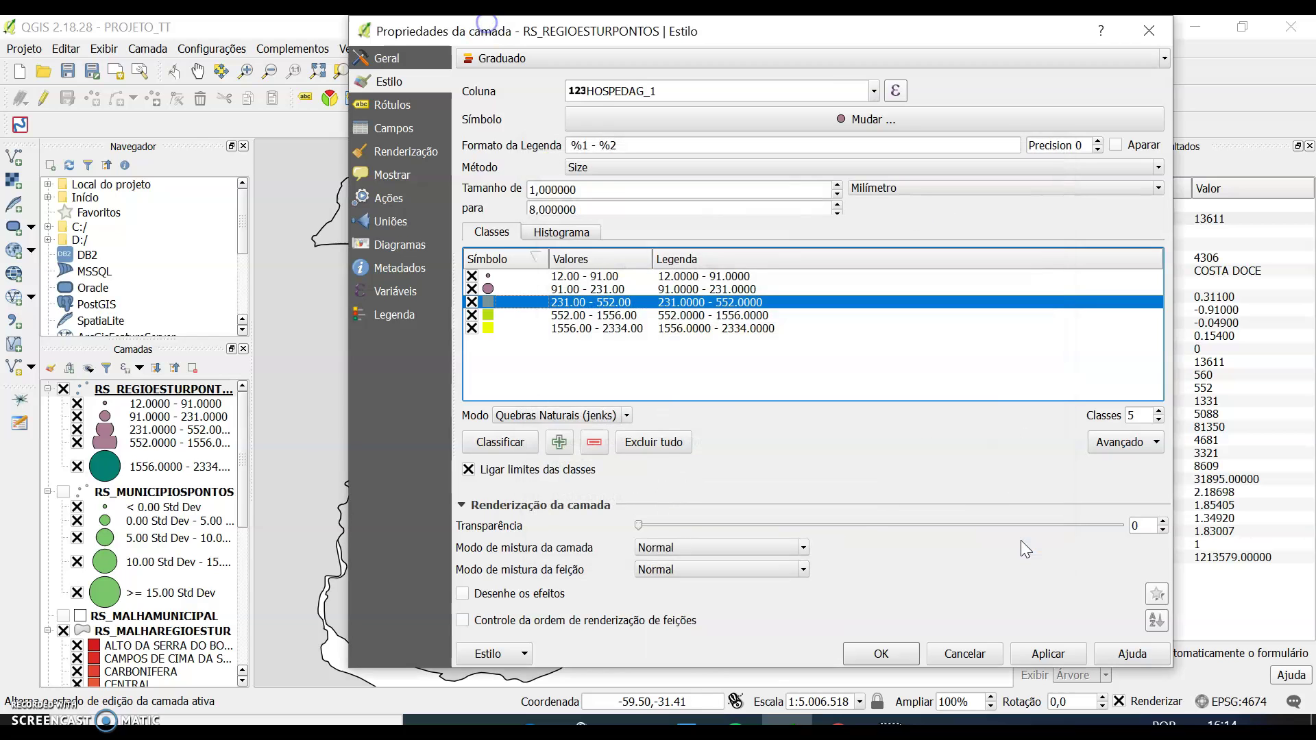
pyautogui.click(1040, 652)
pyautogui.click(880, 654)
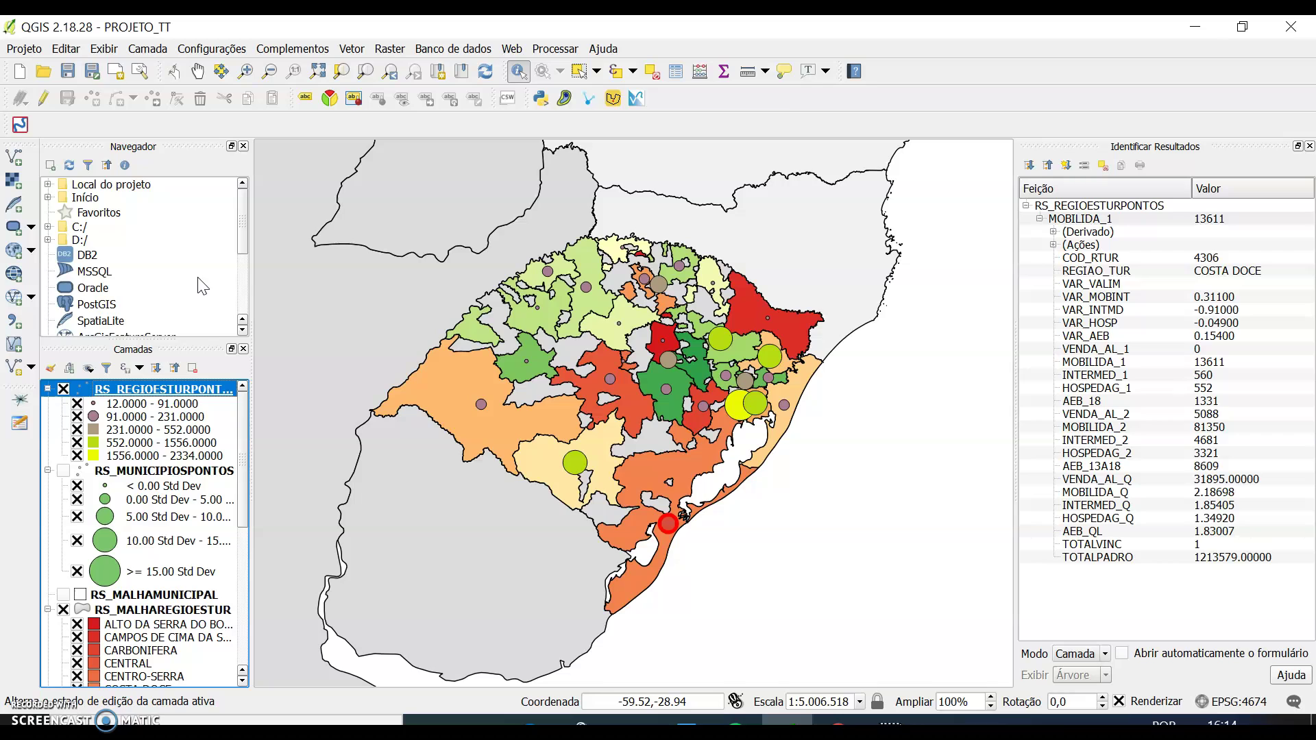
# - Identify the attributes of the Pampa Gaucho point in the RS_REGIOESTURPONTOS layer
pyautogui.click(444, 384)
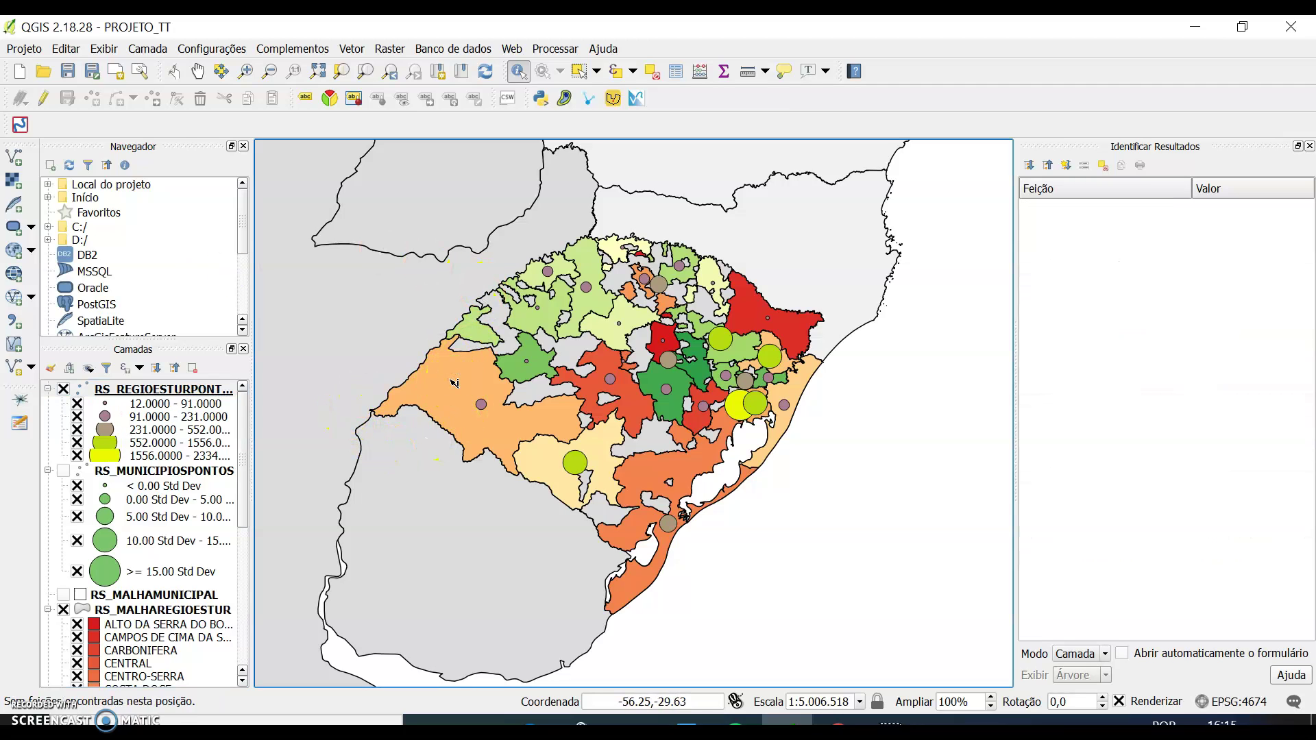
pyautogui.click(581, 465)
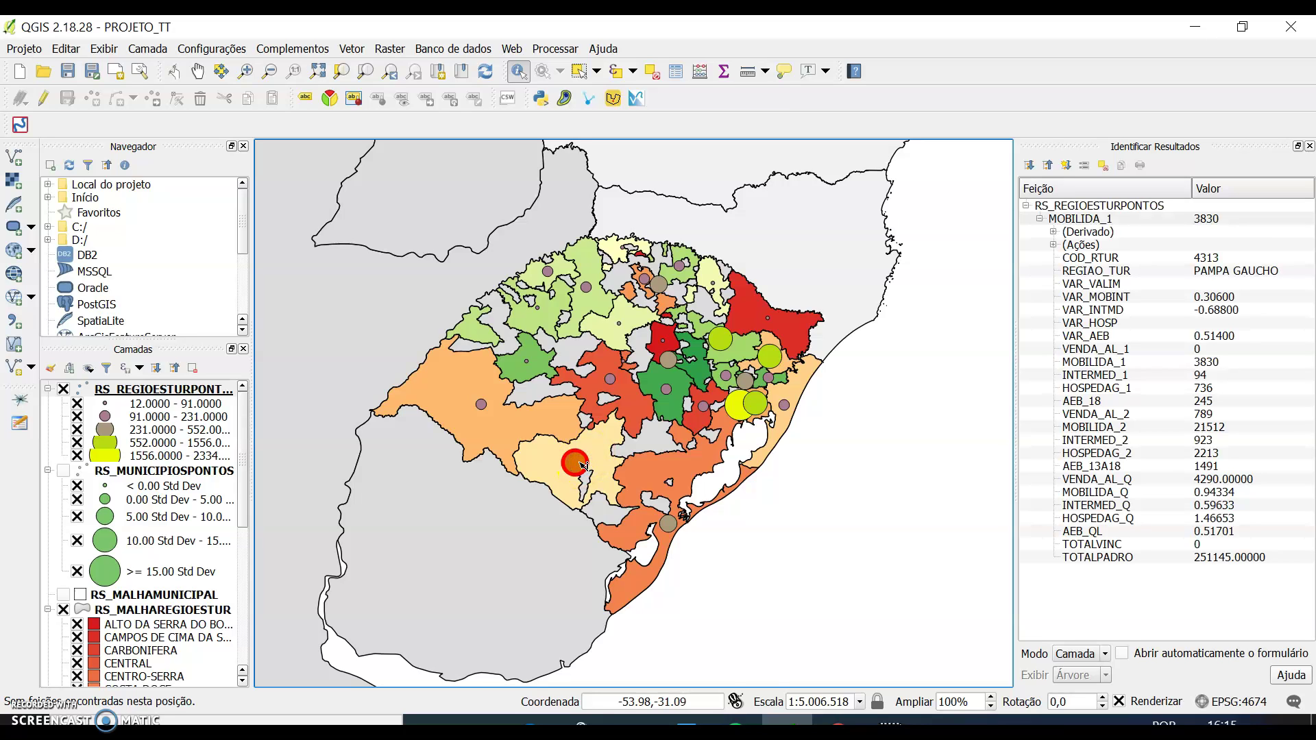
pyautogui.click(195, 71)
pyautogui.moveTo(405, 235)
pyautogui.mouseDown()
pyautogui.moveTo(491, 464)
pyautogui.moveTo(399, 245)
pyautogui.mouseUp()
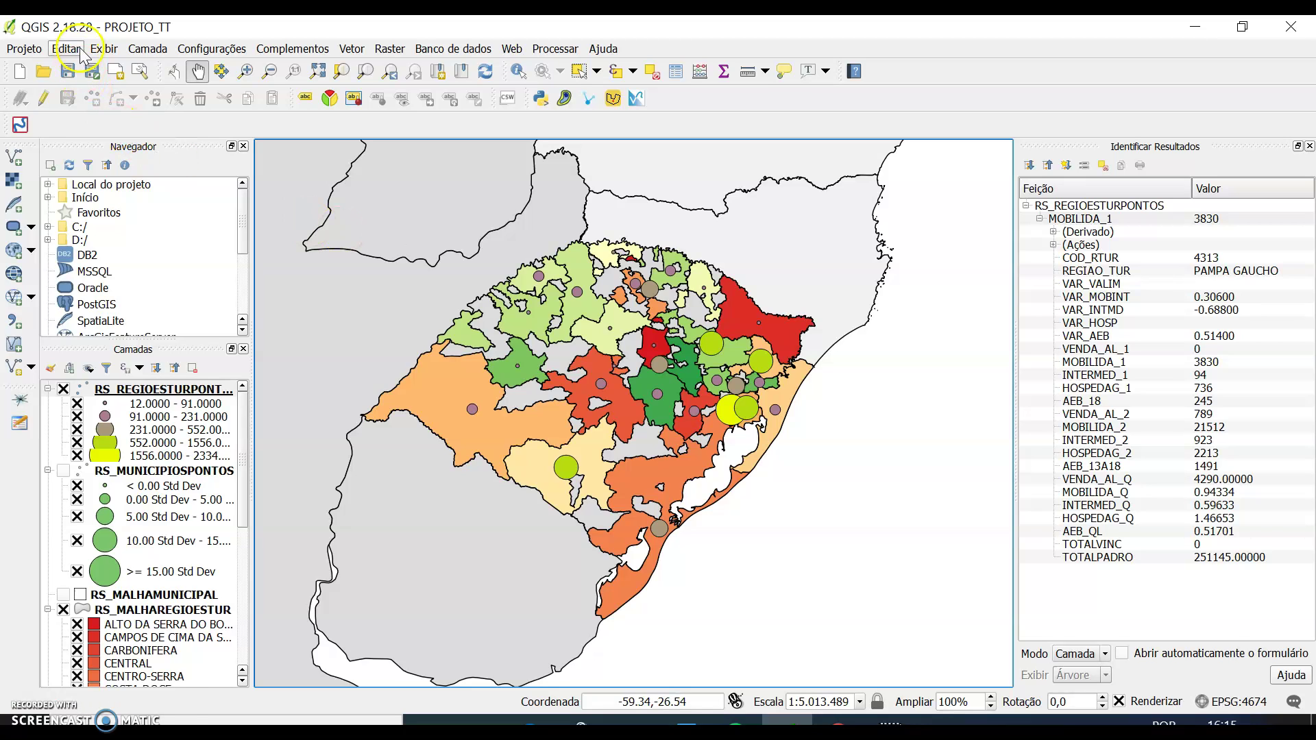
# - Create a new print composer titled "empregos em hospedagem 2018"
pyautogui.click(111, 73)
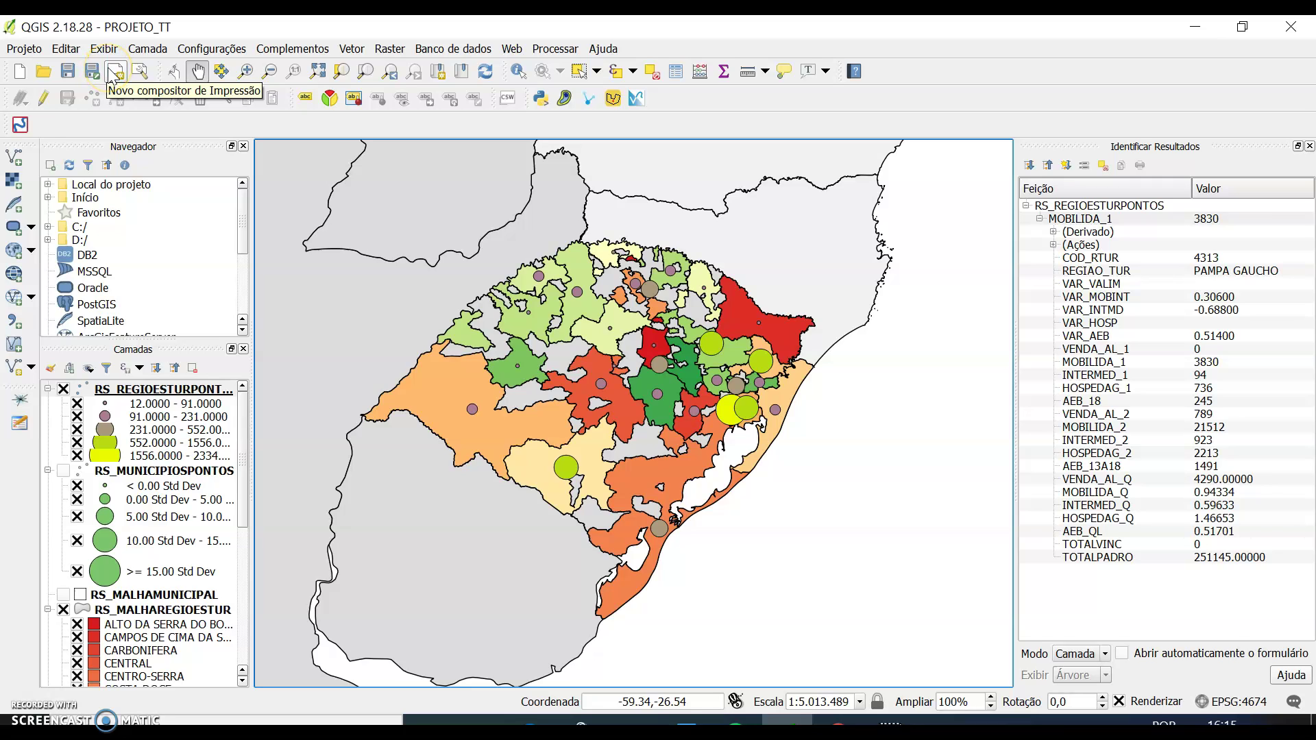
pyautogui.click(110, 74)
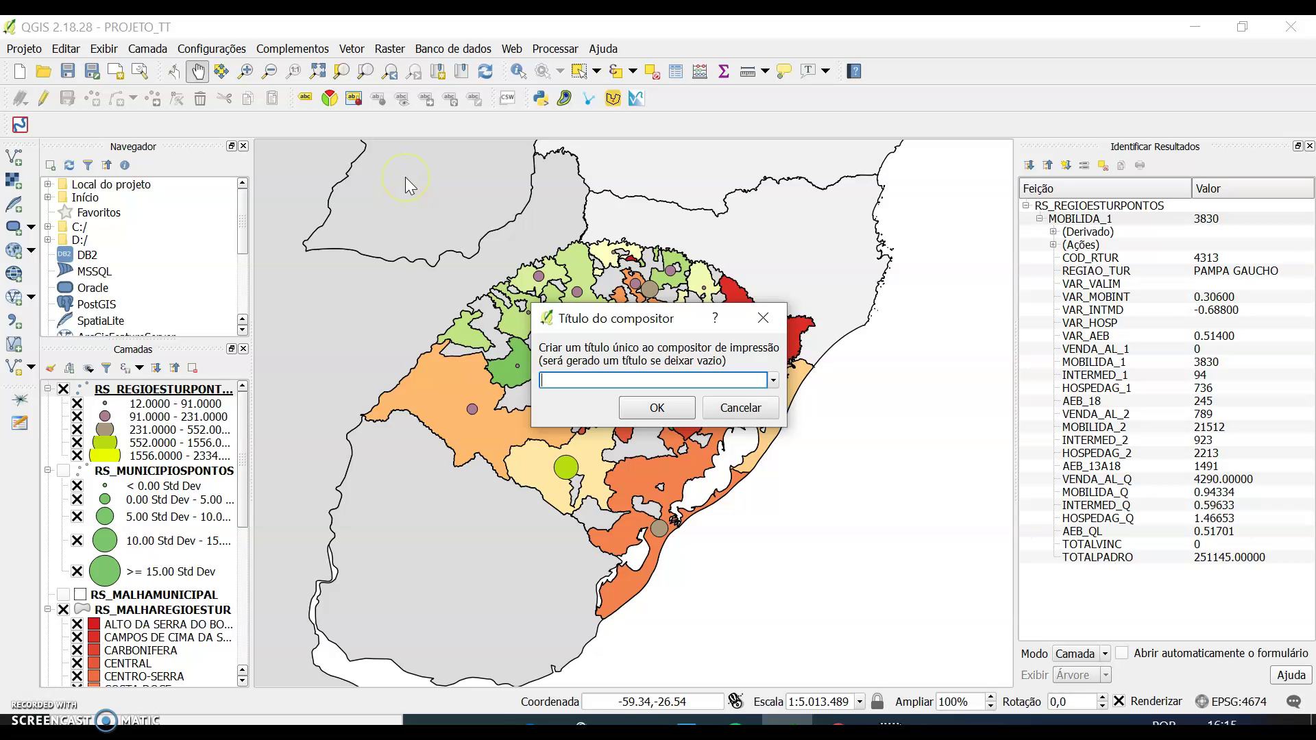
pyautogui.write('empregos em hospedagem 2018')
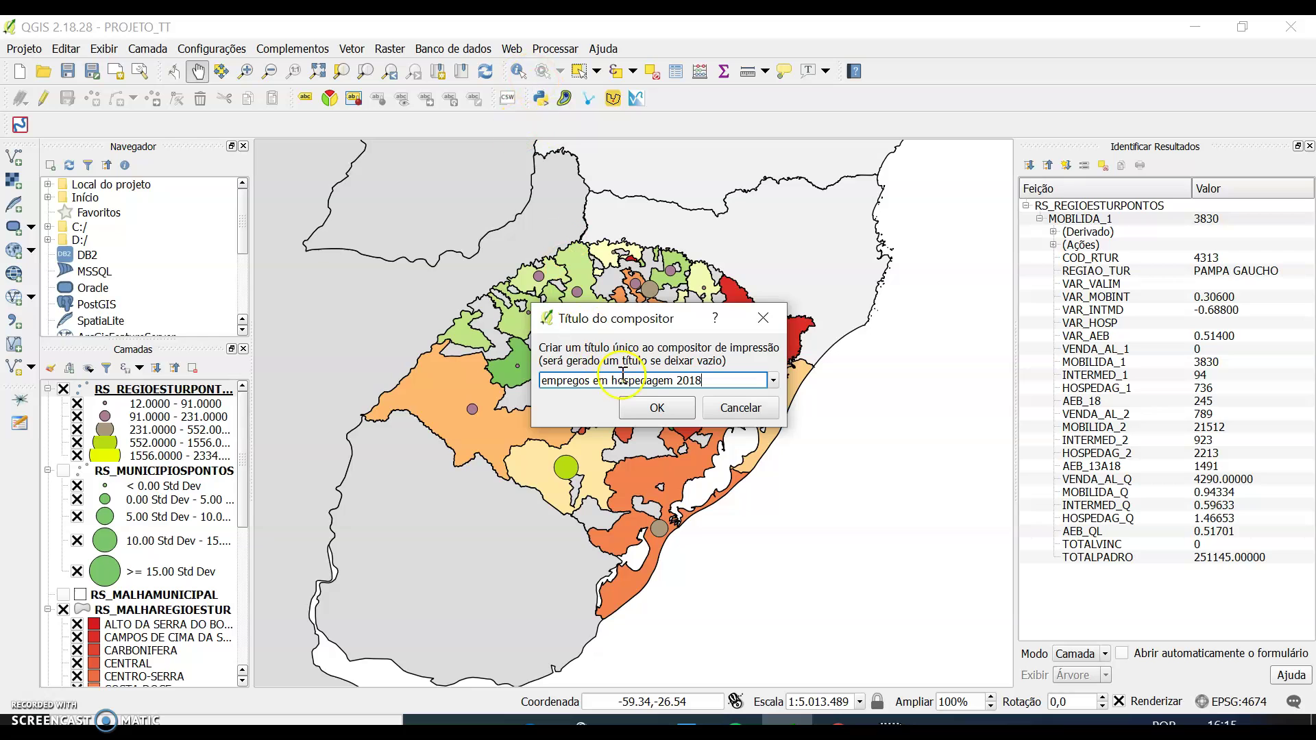
pyautogui.click(656, 408)
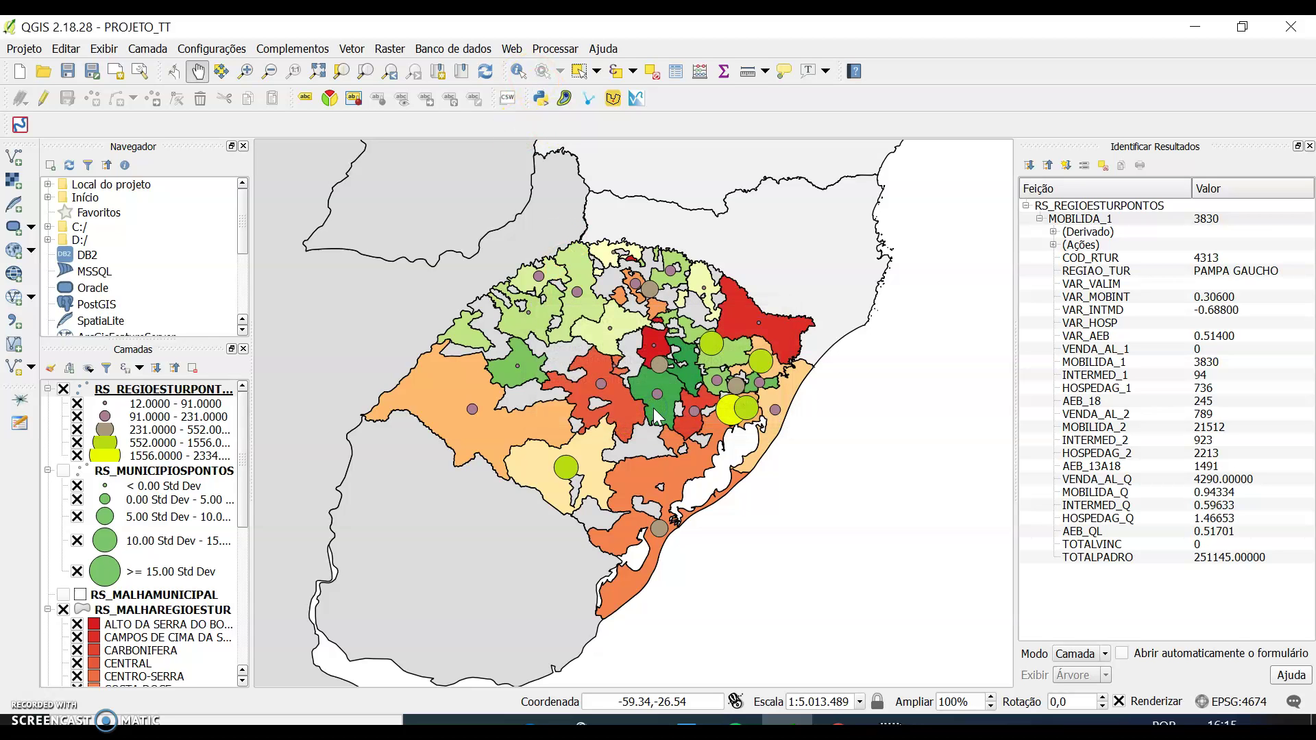